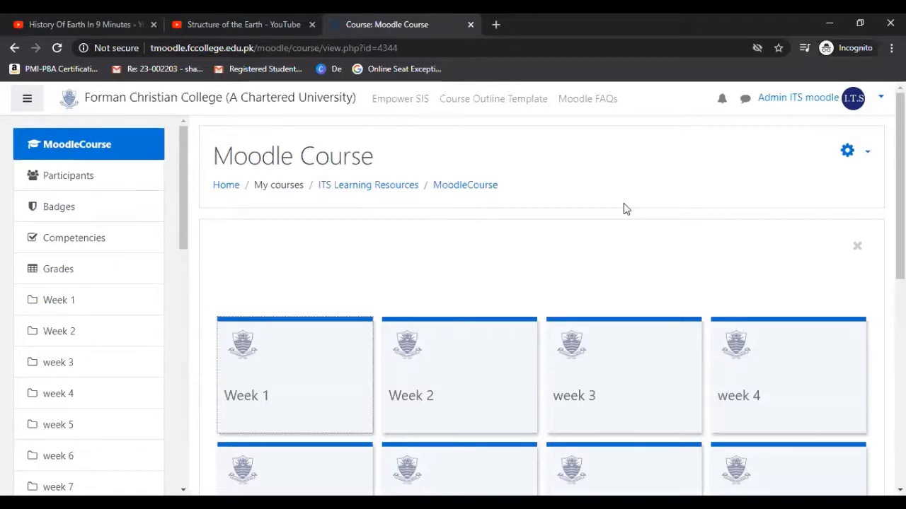
# Turn on editing for the Moodle Course and start adding a Lesson activity to Week 1.
pyautogui.click(868, 155)
pyautogui.click(764, 198)
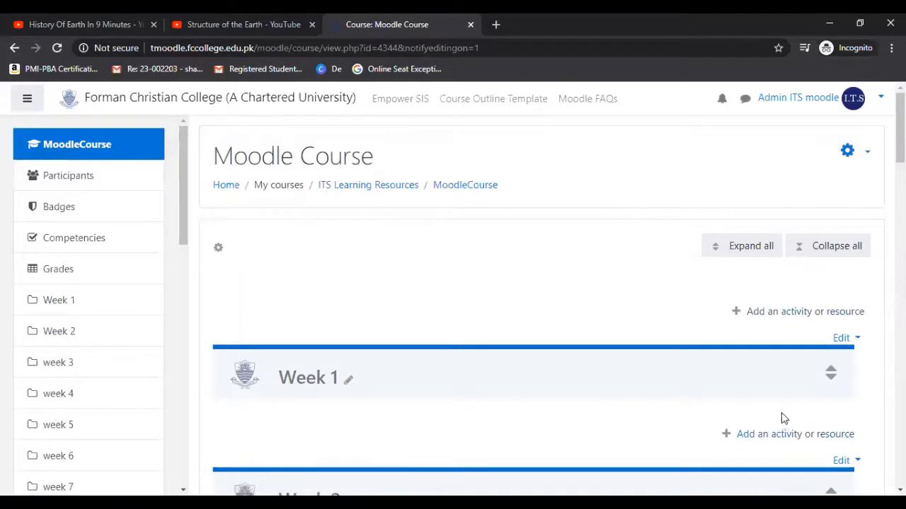
pyautogui.scroll(-3, 802, 293)
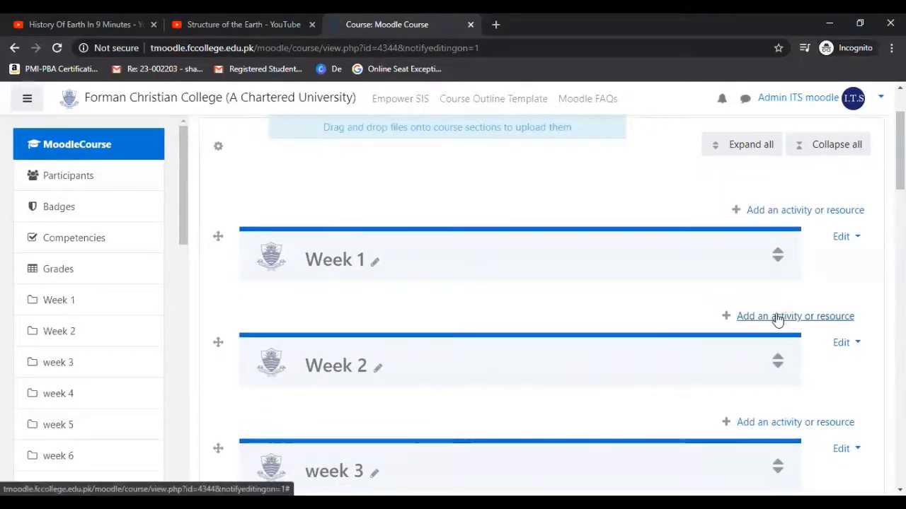
pyautogui.click(778, 316)
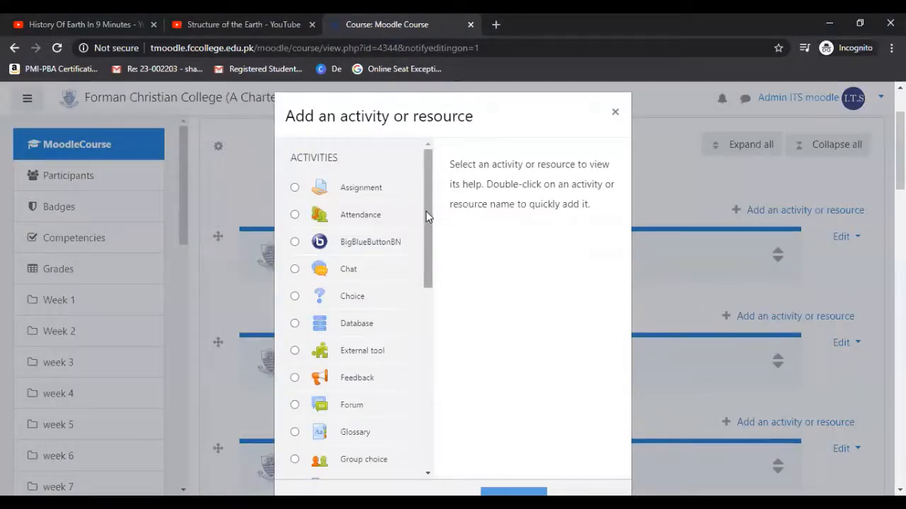
pyautogui.moveTo(426, 218); pyautogui.dragTo(423, 288)
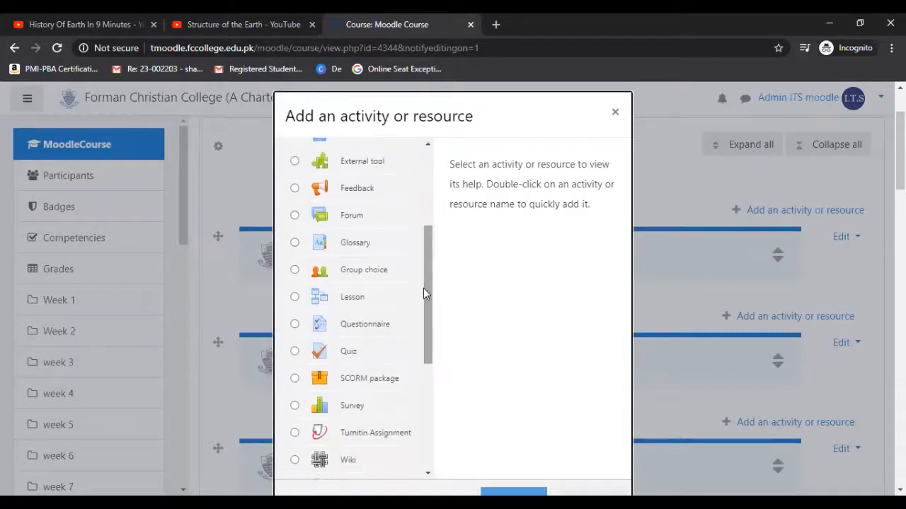
pyautogui.click(352, 298)
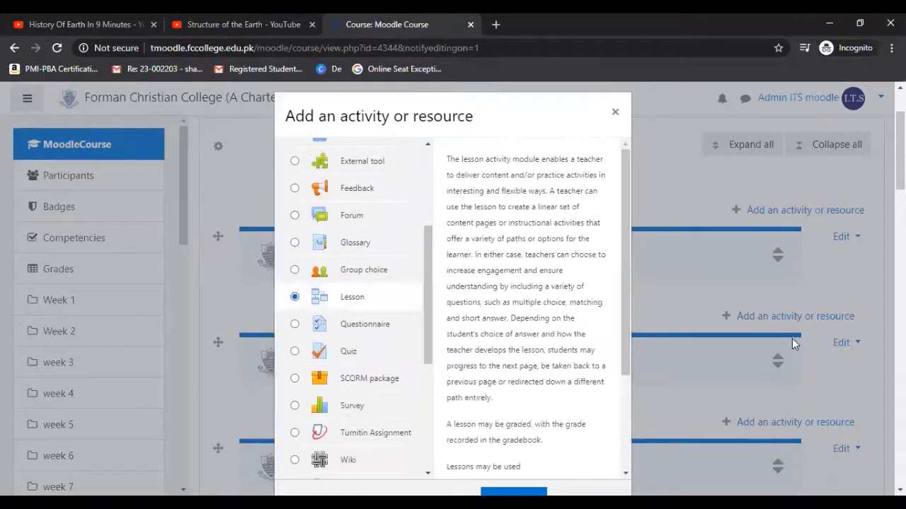
pyautogui.scroll(-3, 536, 433)
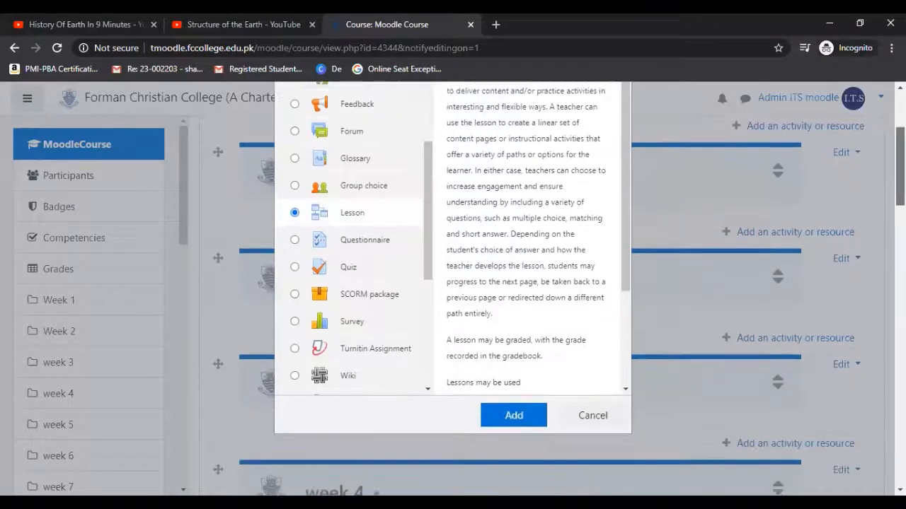
pyautogui.click(515, 403)
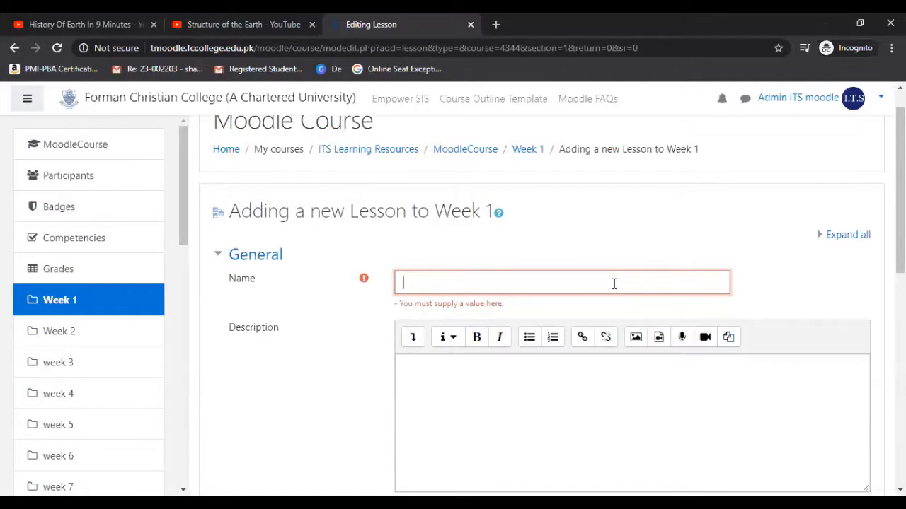
# Name the new lesson "Structure of Earth" and leave its description empty.
pyautogui.write('Structure')
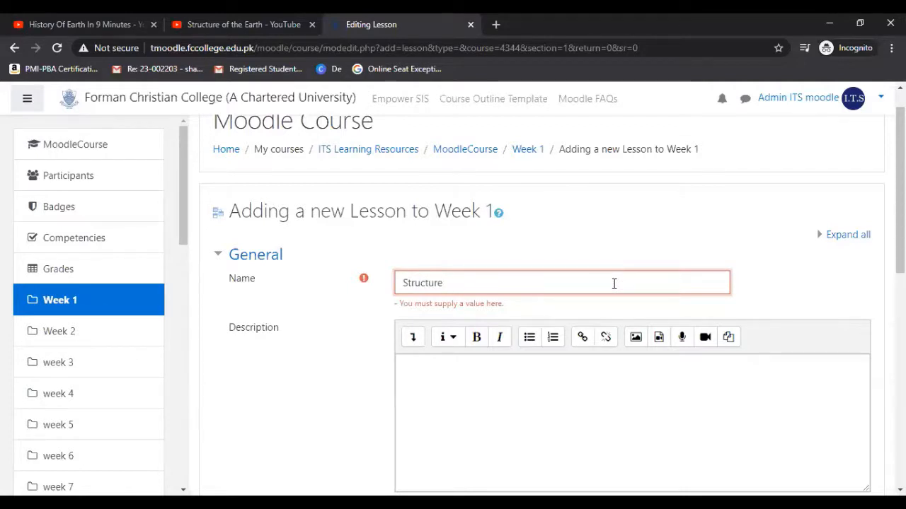
pyautogui.write(' of Earth')
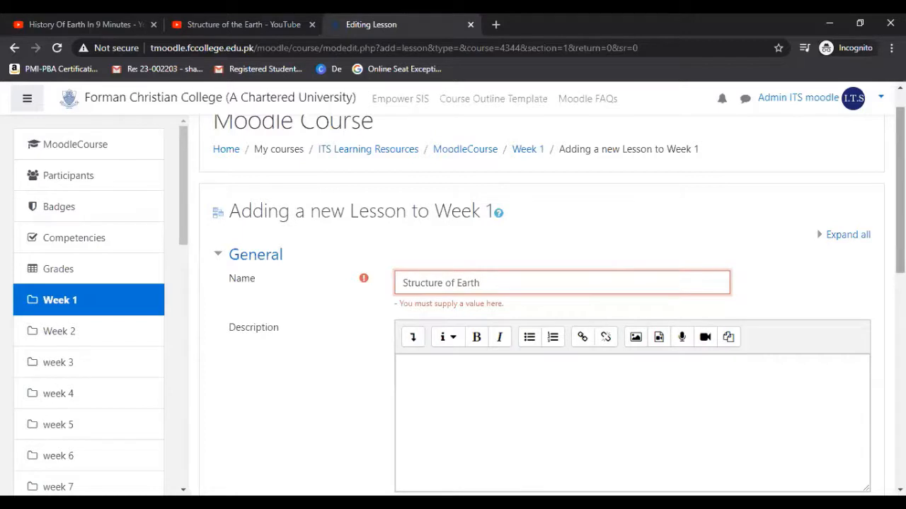
pyautogui.scroll(-2, 493, 168)
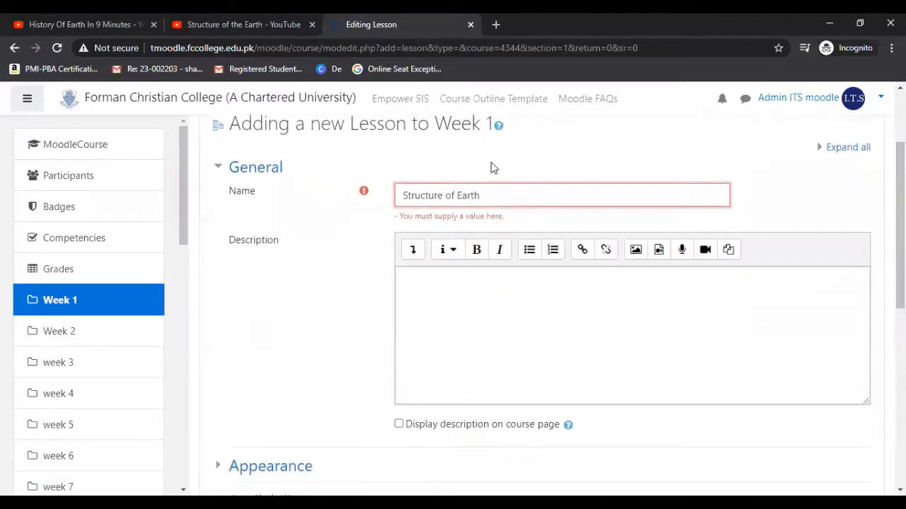
pyautogui.scroll(-2, 493, 168)
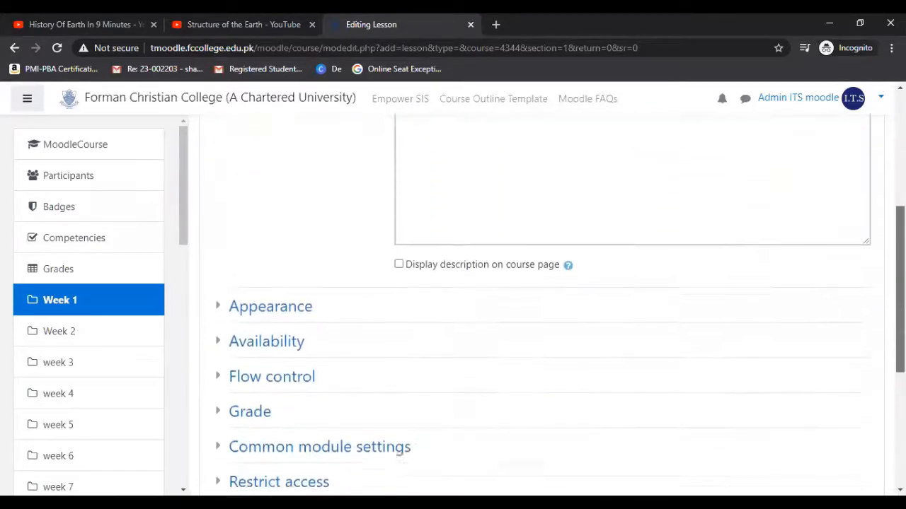
pyautogui.scroll(2, 493, 168)
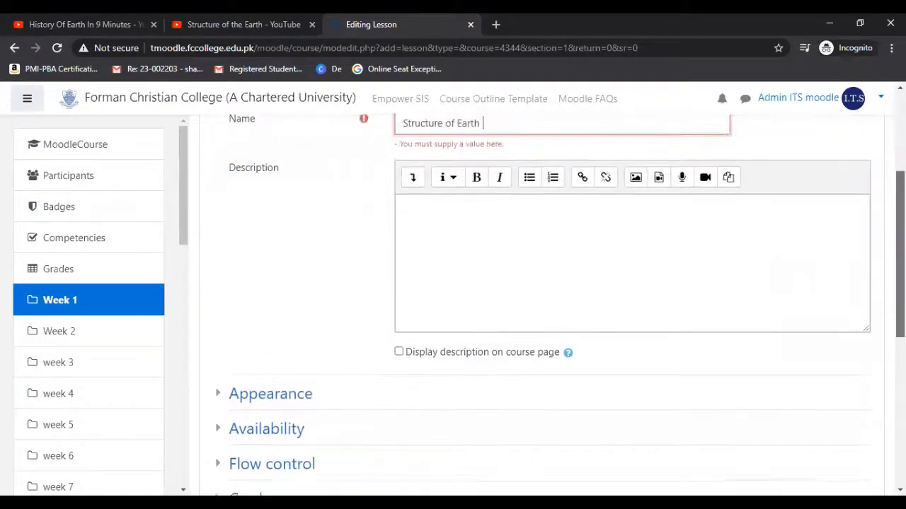
pyautogui.click(439, 205)
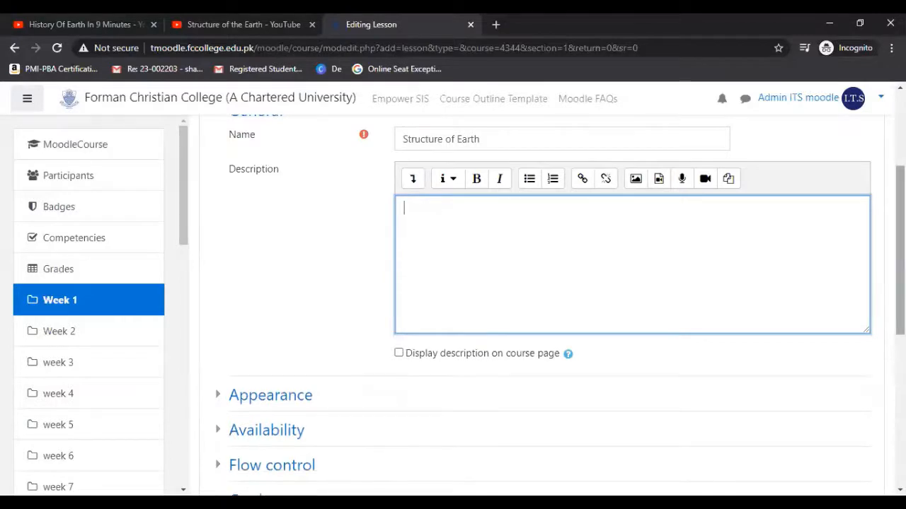
# In the lesson's appearance settings, set both the display menu and the progress bar to Yes.
pyautogui.scroll(-3, 400, 246)
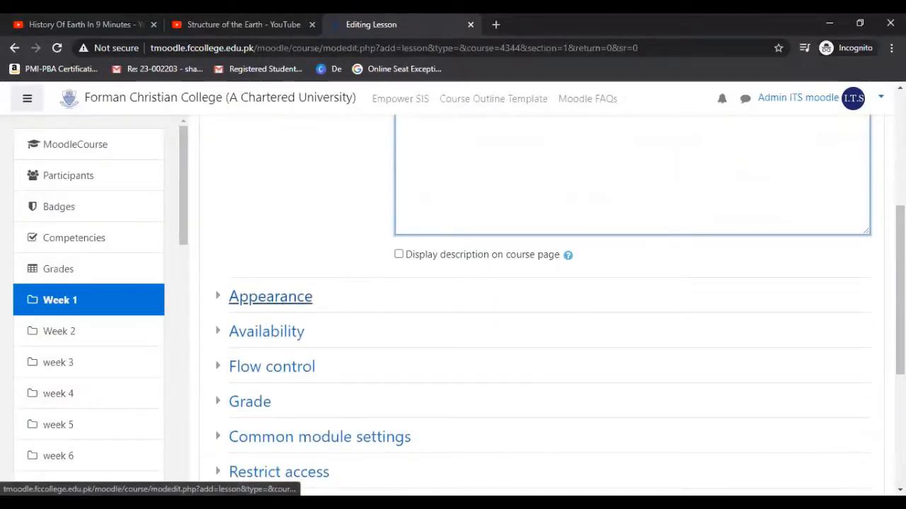
pyautogui.click(270, 296)
pyautogui.scroll(-2, 270, 296)
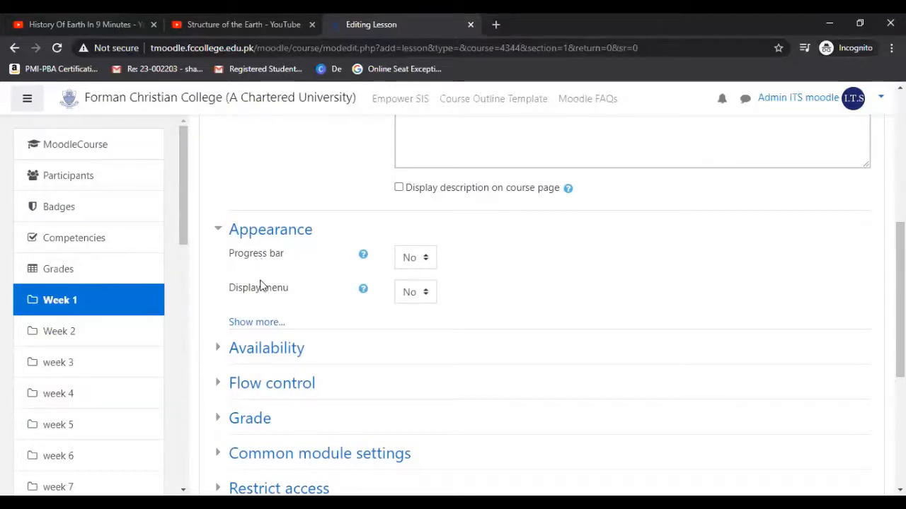
pyautogui.click(425, 297)
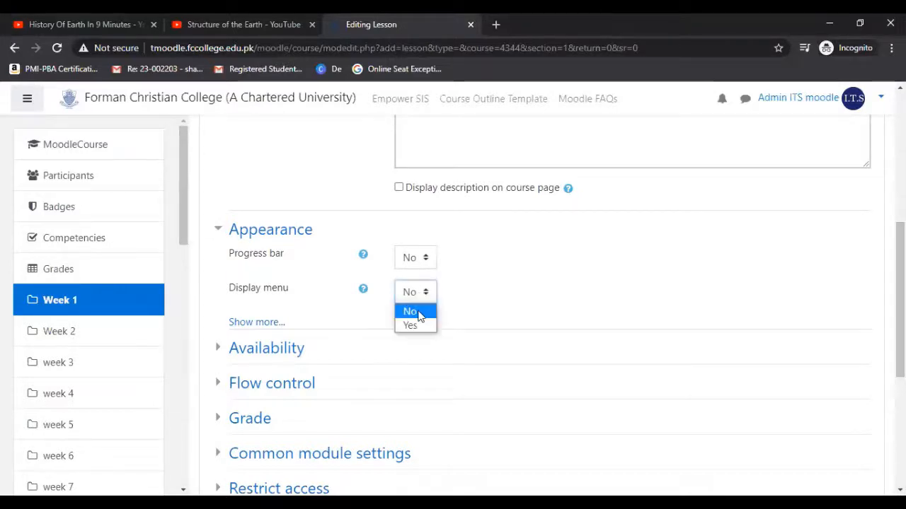
pyautogui.click(410, 326)
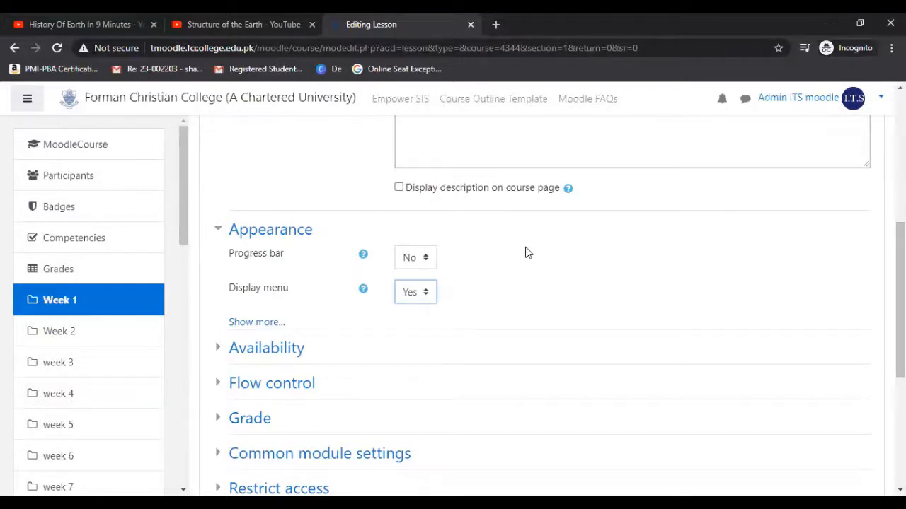
pyautogui.click(410, 260)
pyautogui.click(411, 290)
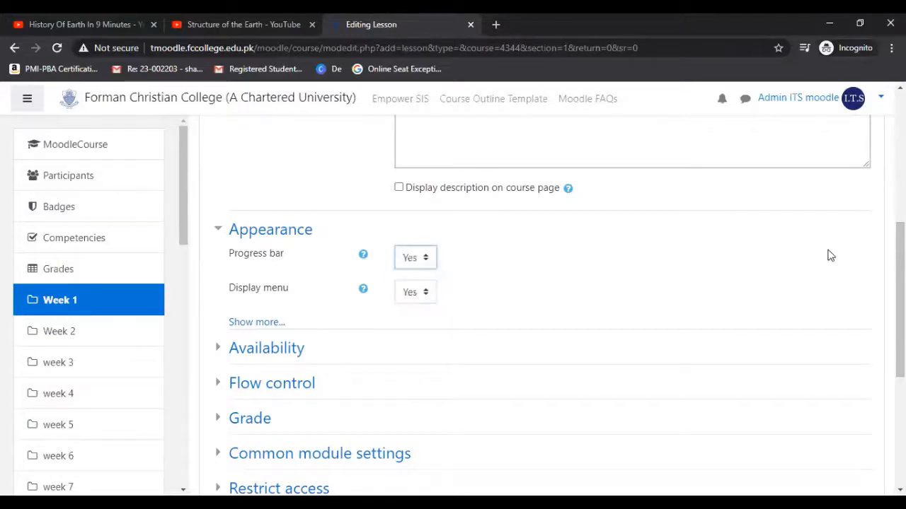
# Enable the lesson's time limit in the availability settings and set it to 120 minutes.
pyautogui.scroll(-3, 429, 201)
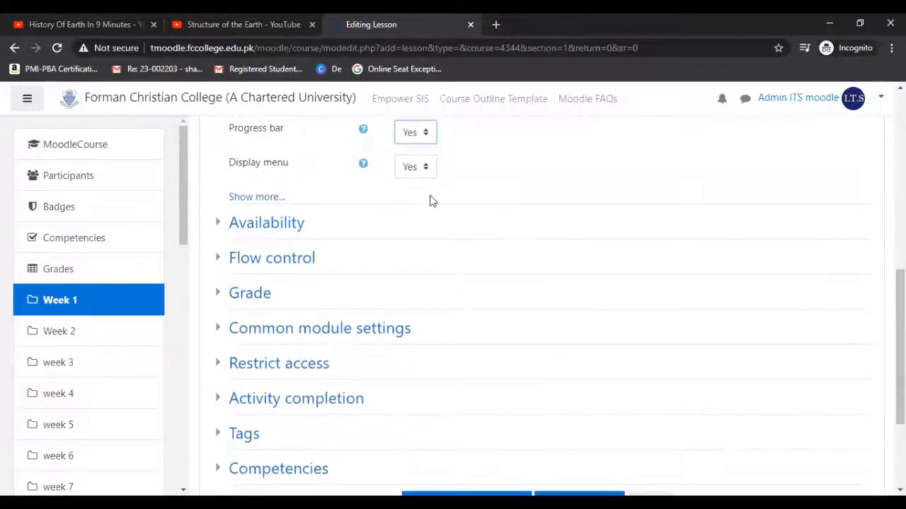
pyautogui.click(299, 228)
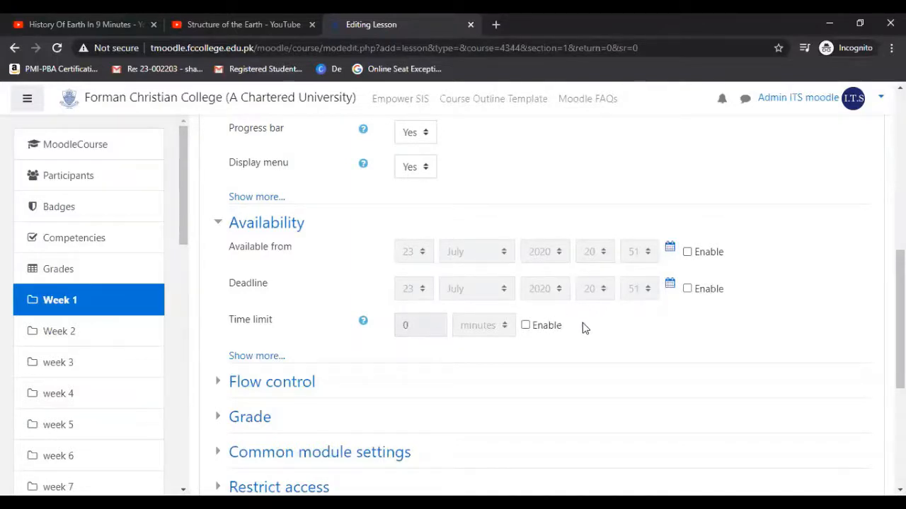
pyautogui.click(525, 327)
pyautogui.click(421, 327)
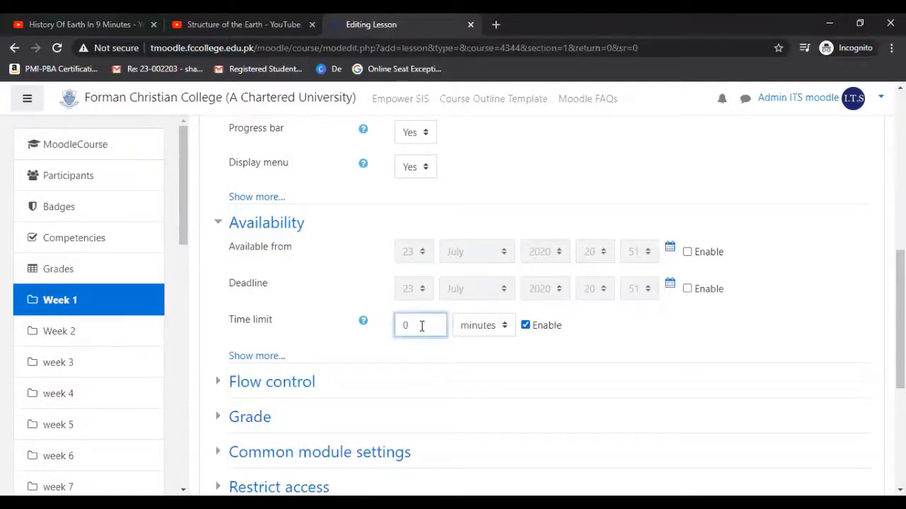
pyautogui.press('BackSpace')
pyautogui.write('120')
# Change the lesson's time limit to 2 hours.
pyautogui.doubleClick(396, 330)
pyautogui.click(503, 327)
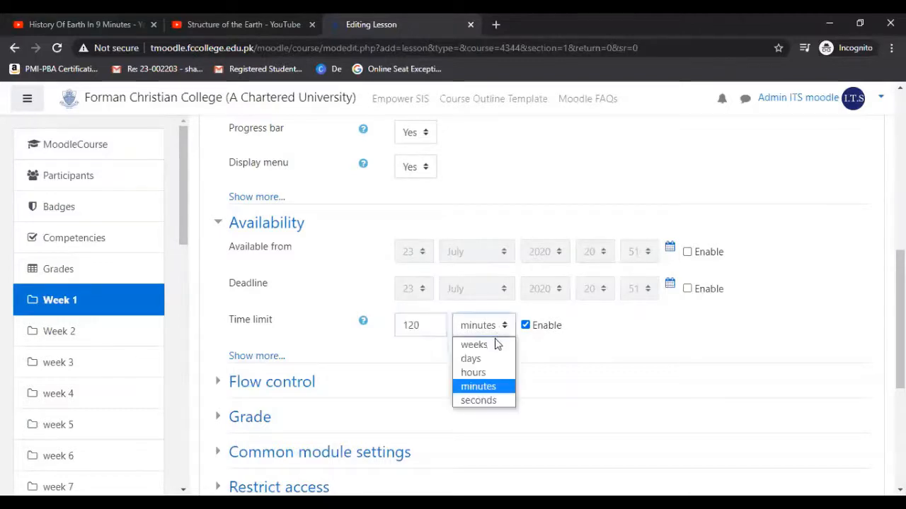
pyautogui.click(484, 373)
pyautogui.moveTo(431, 325); pyautogui.dragTo(370, 325)
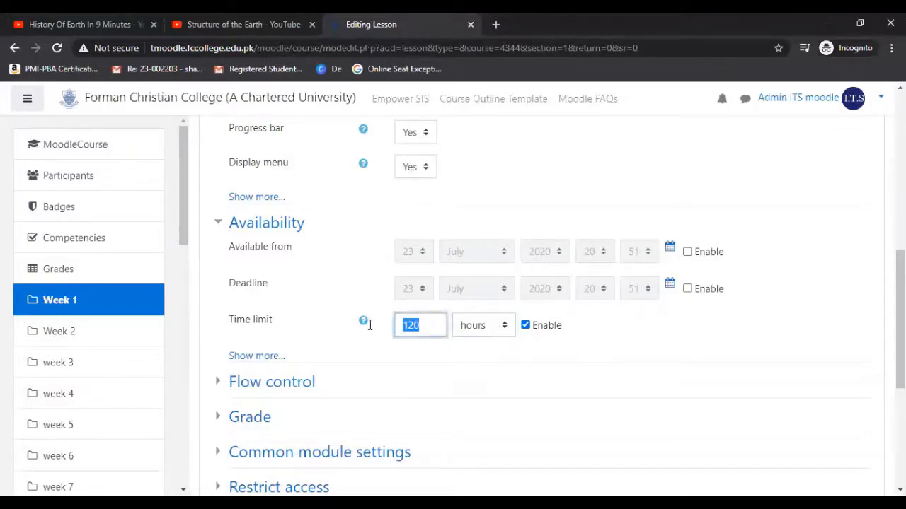
pyautogui.write('2')
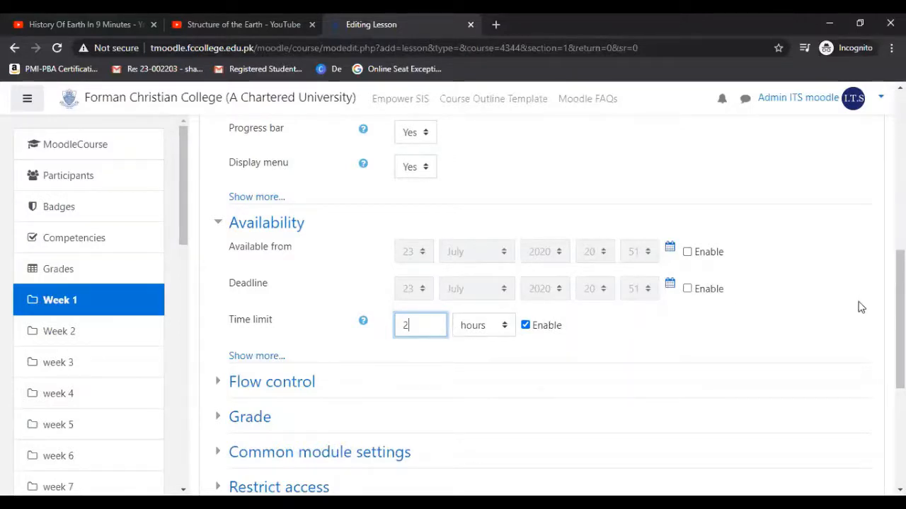
# In the flow control settings, allow student review and keep the maximum number of attempts at 1.
pyautogui.scroll(-1, 861, 306)
pyautogui.moveTo(900, 327); pyautogui.dragTo(900, 343)
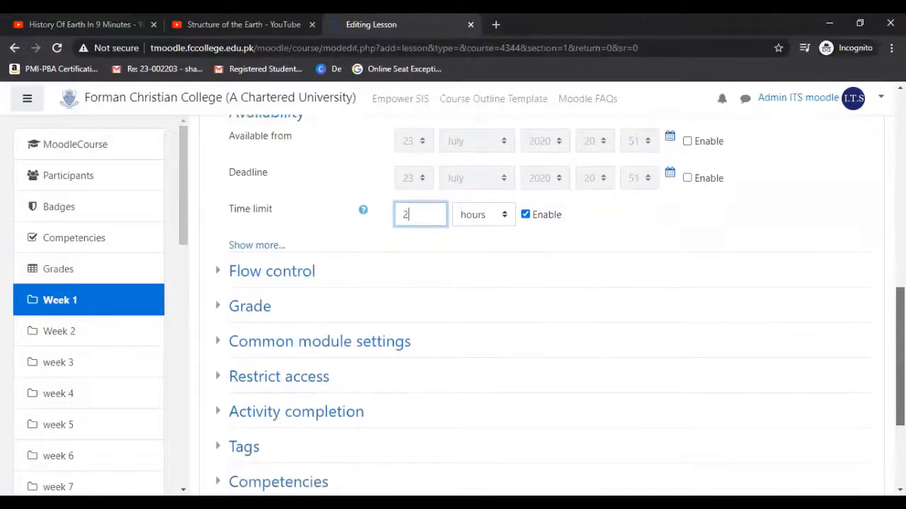
pyautogui.click(277, 273)
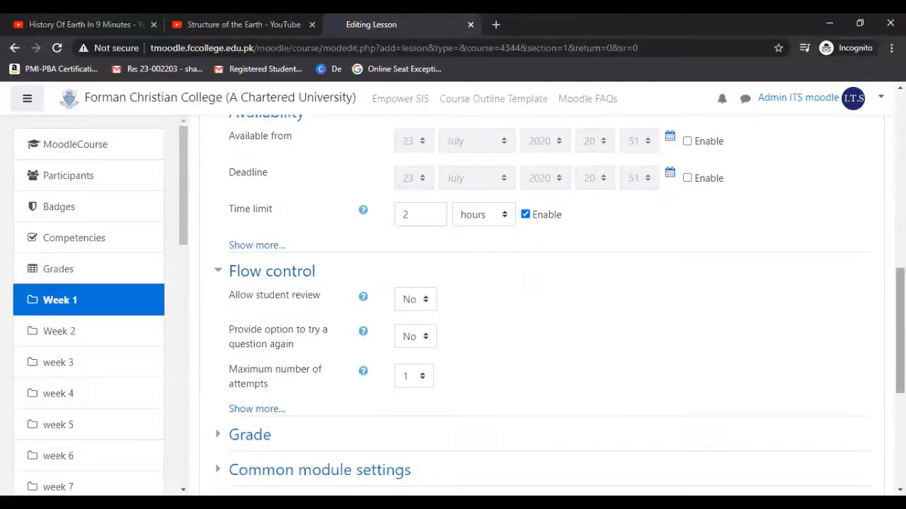
pyautogui.moveTo(900, 328); pyautogui.dragTo(900, 349)
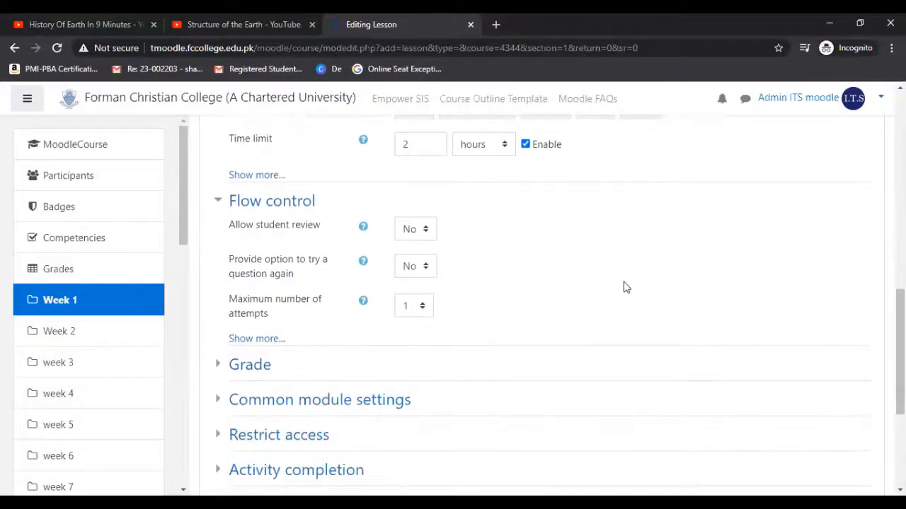
pyautogui.click(422, 235)
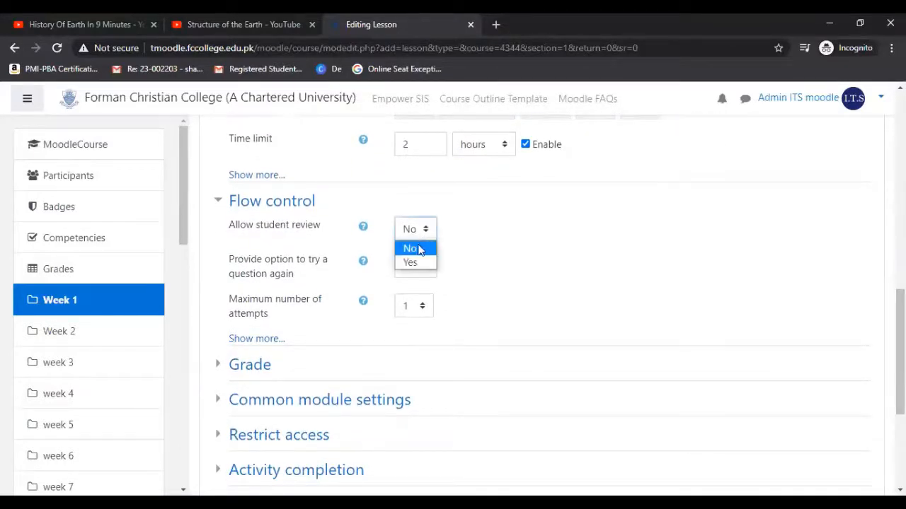
pyautogui.click(411, 263)
pyautogui.click(423, 308)
pyautogui.click(411, 457)
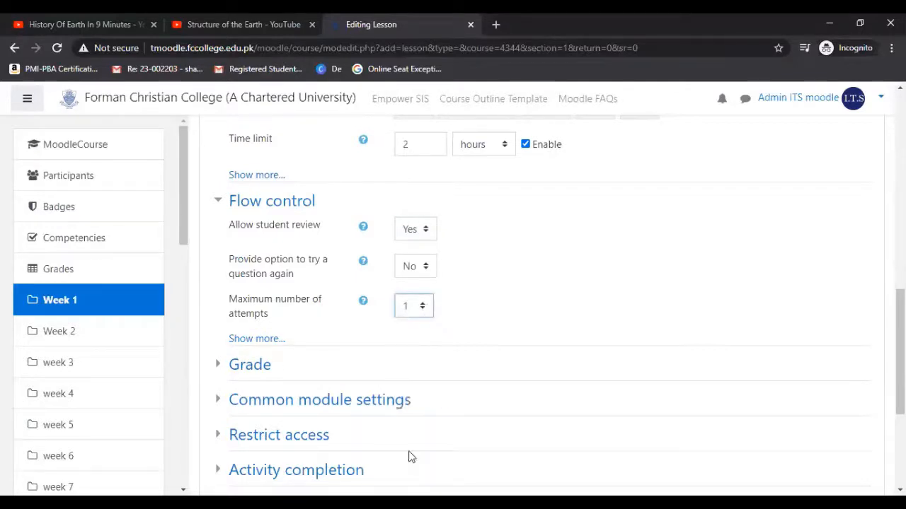
# In the lesson's grade settings, keep the maximum grade at 100 points and the grade category as Uncategorised.
pyautogui.scroll(-2, 839, 349)
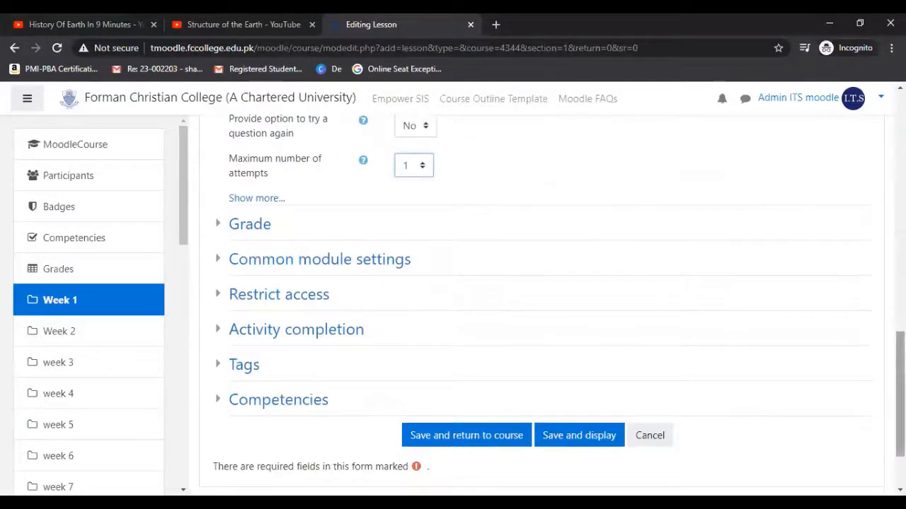
pyautogui.click(246, 227)
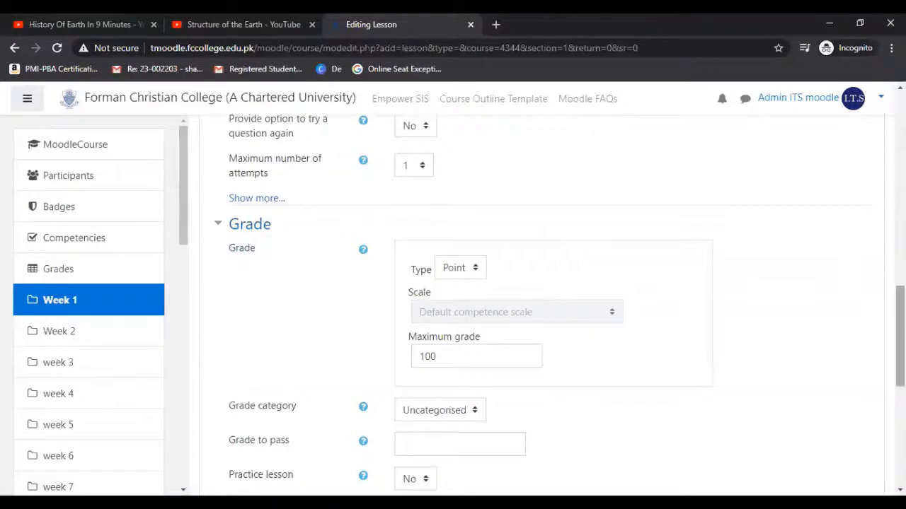
pyautogui.scroll(-2, 672, 208)
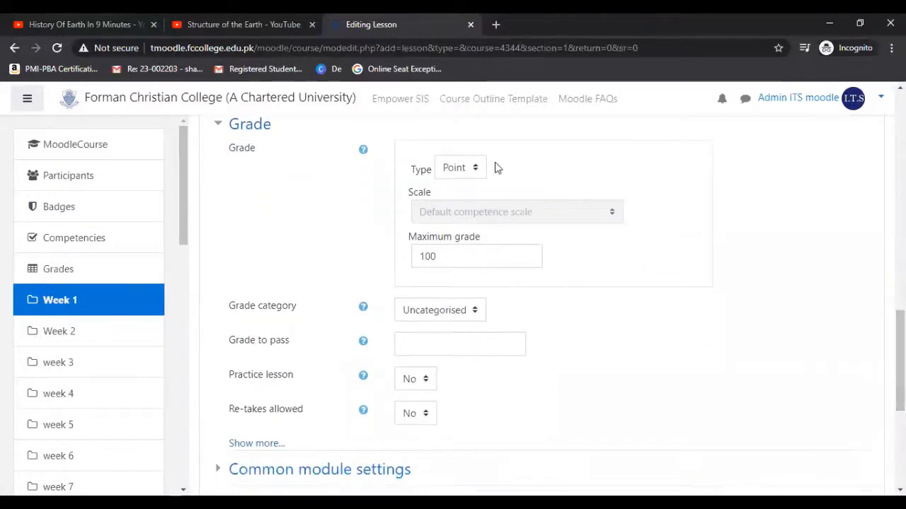
pyautogui.click(464, 255)
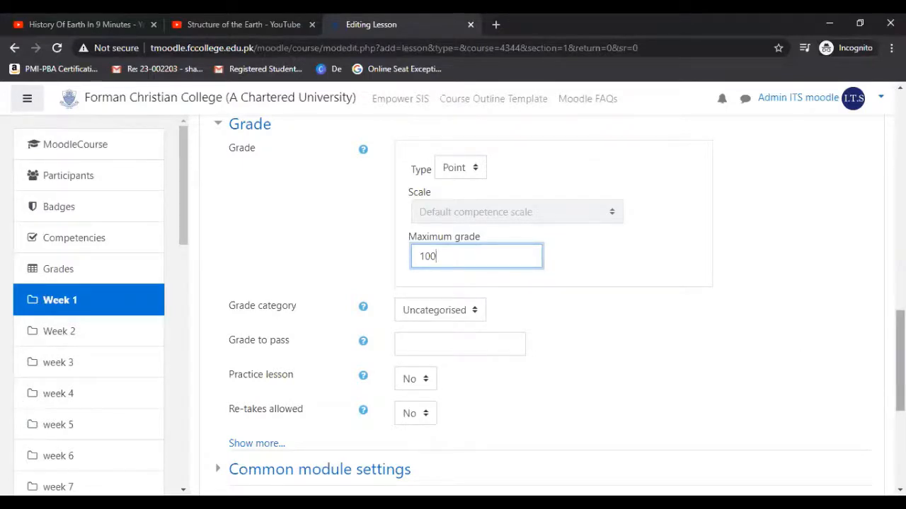
pyautogui.scroll(-1, 898, 339)
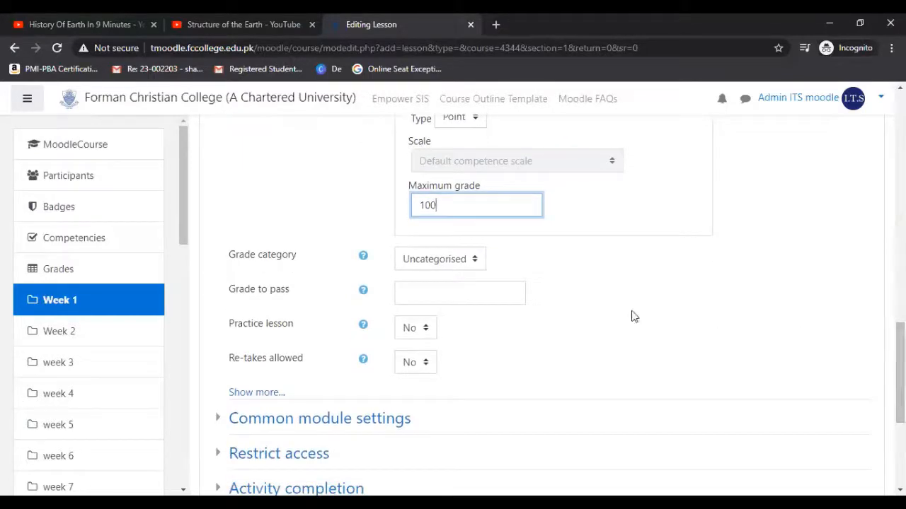
pyautogui.click(463, 264)
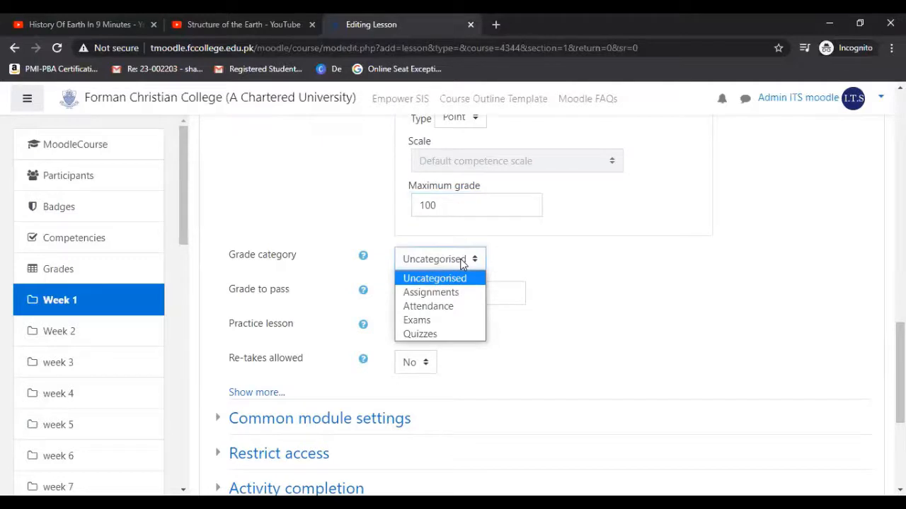
pyautogui.click(460, 263)
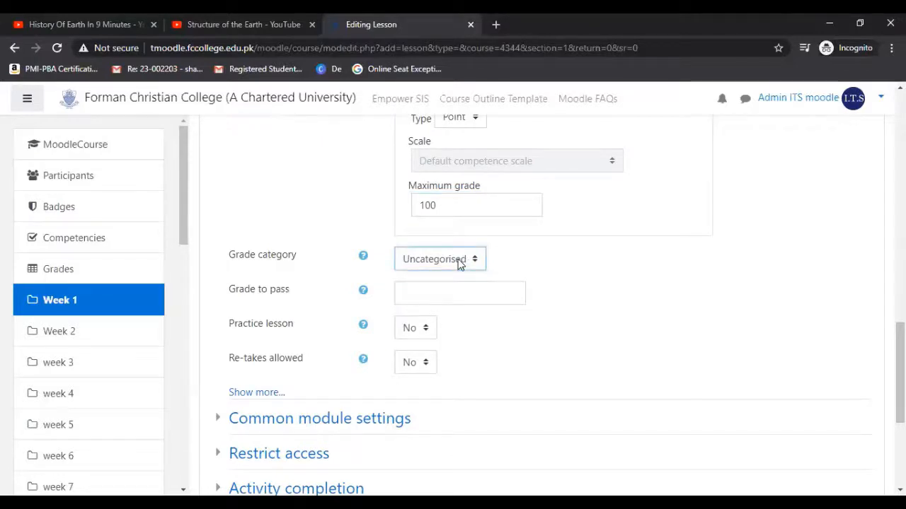
pyautogui.click(629, 271)
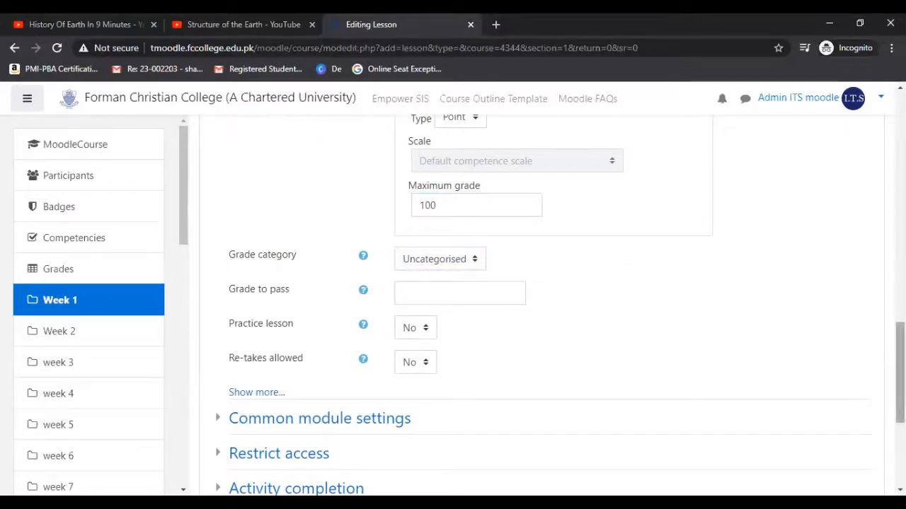
# Set the lesson's re-takes allowed option to Yes, then save the lesson and return to the course.
pyautogui.moveTo(900, 373); pyautogui.dragTo(900, 392)
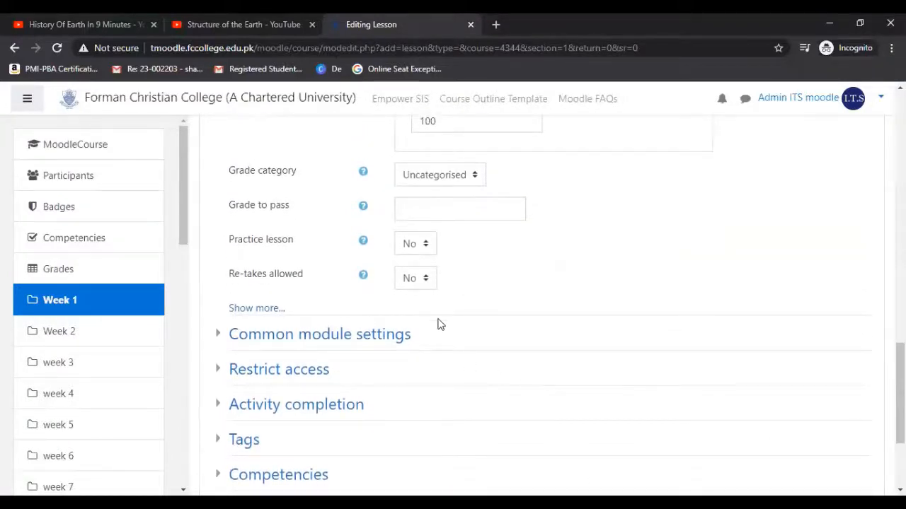
pyautogui.click(418, 280)
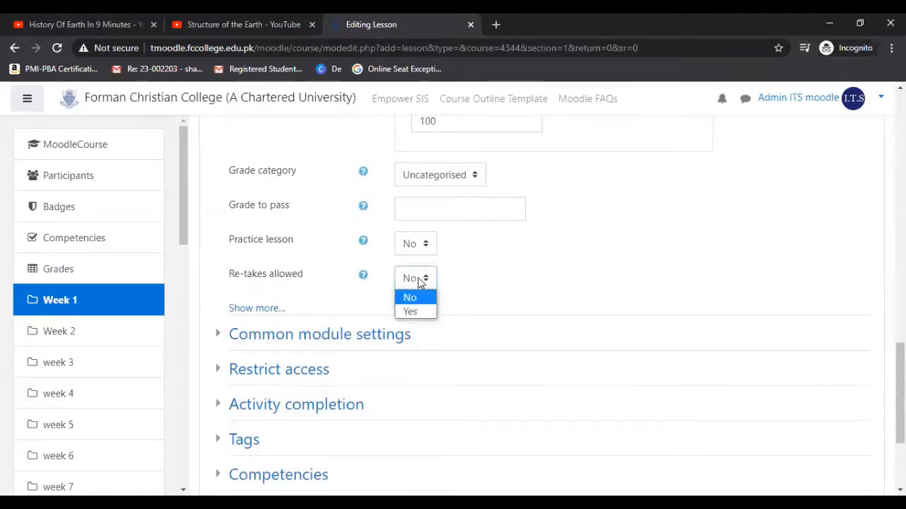
pyautogui.click(418, 313)
pyautogui.click(532, 265)
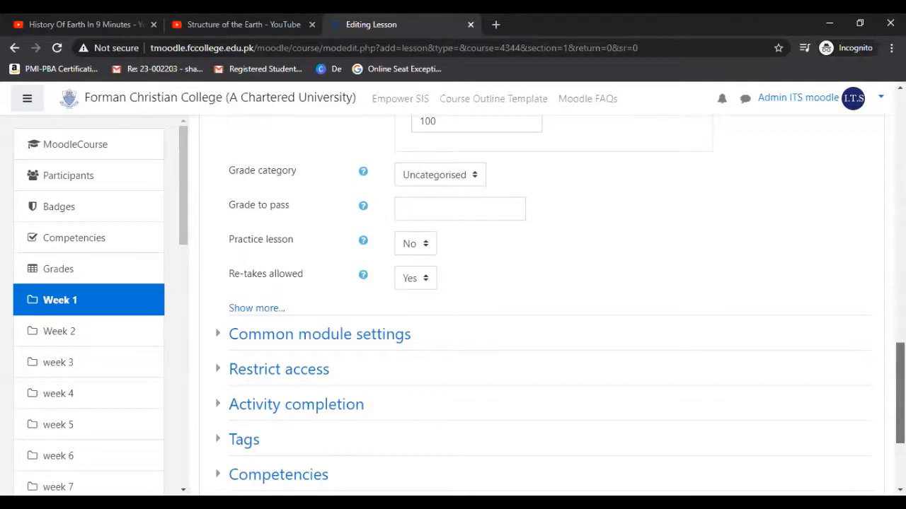
pyautogui.scroll(-2, 899, 392)
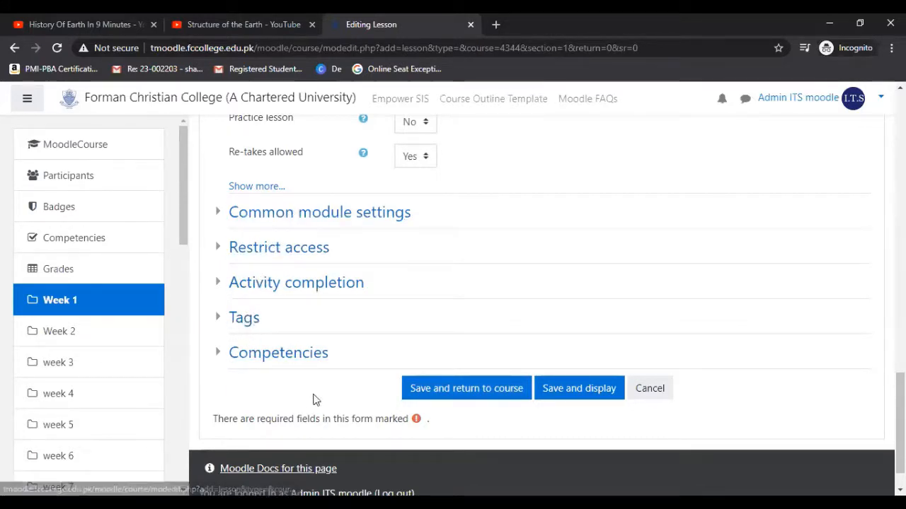
pyautogui.click(494, 398)
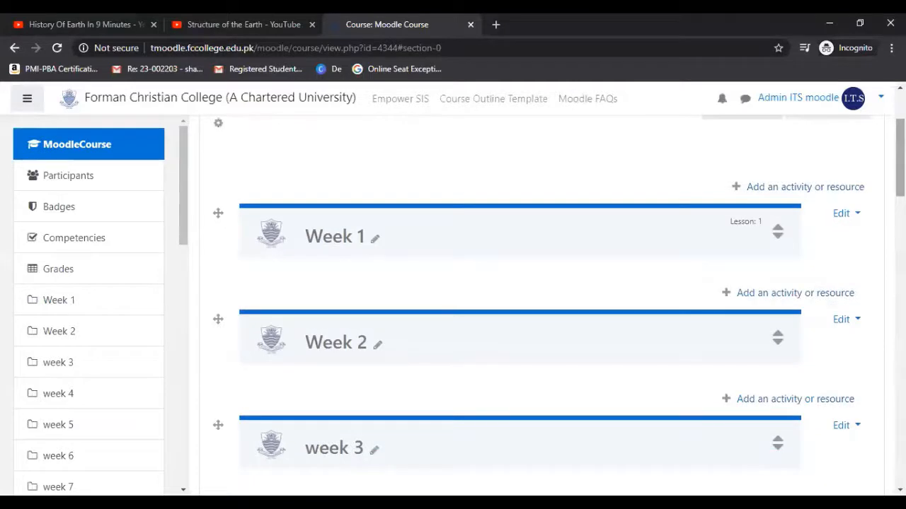
# Expand the course sections and open the Structure of Earth lesson from Week 1.
pyautogui.moveTo(900, 164); pyautogui.dragTo(900, 150)
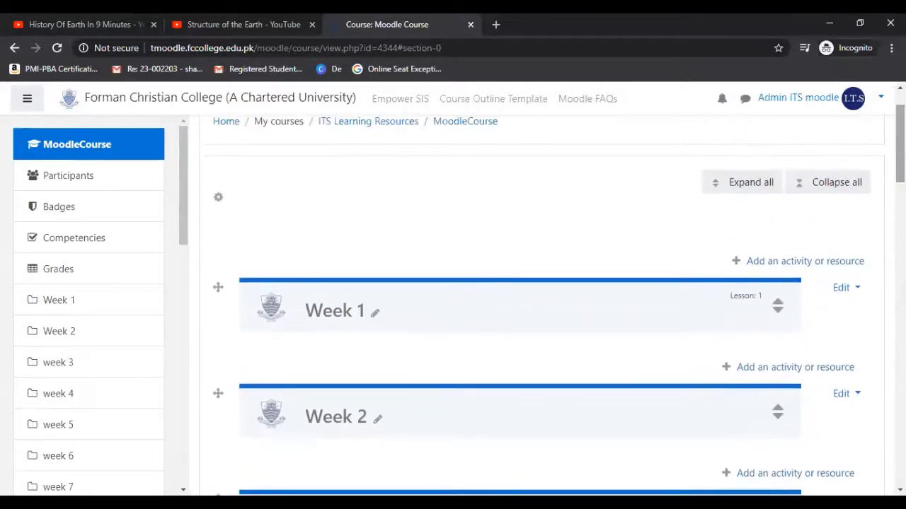
pyautogui.click(767, 181)
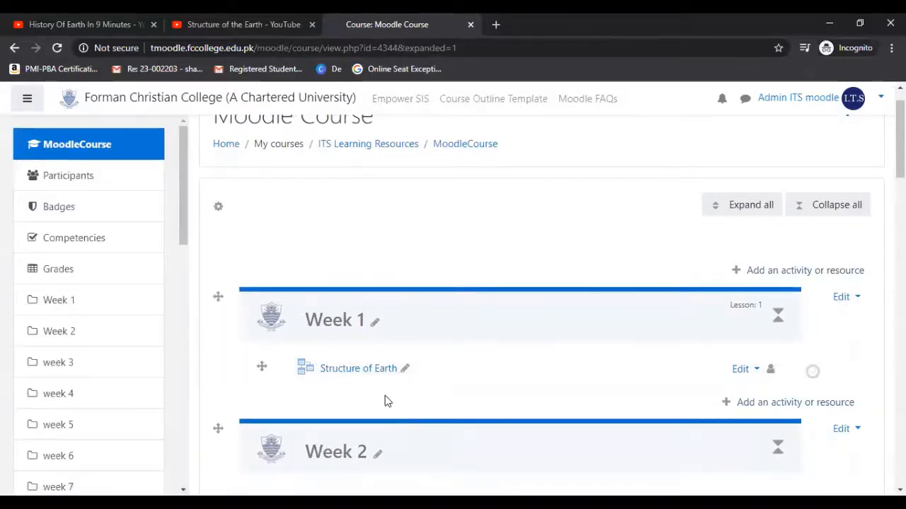
pyautogui.click(28, 103)
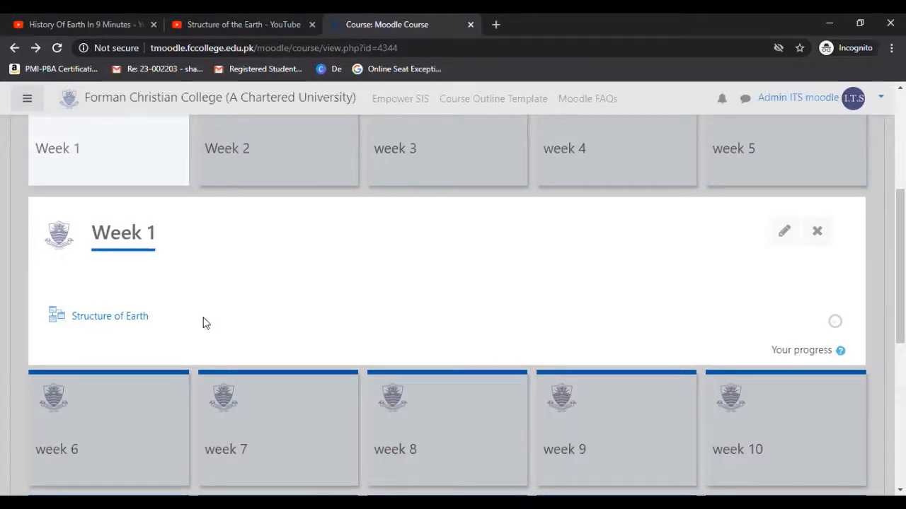
pyautogui.click(136, 323)
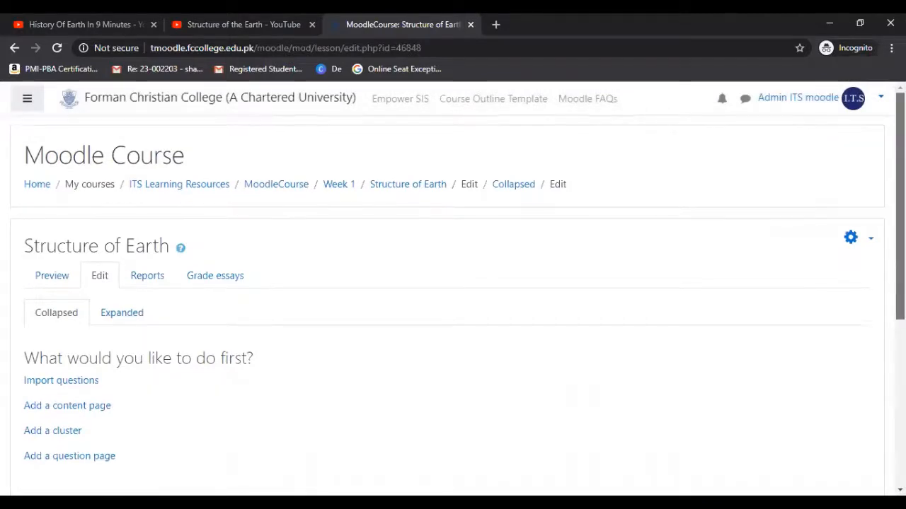
# Add a content page to the lesson and title it "Origin of Earth".
pyautogui.scroll(-1, 453, 283)
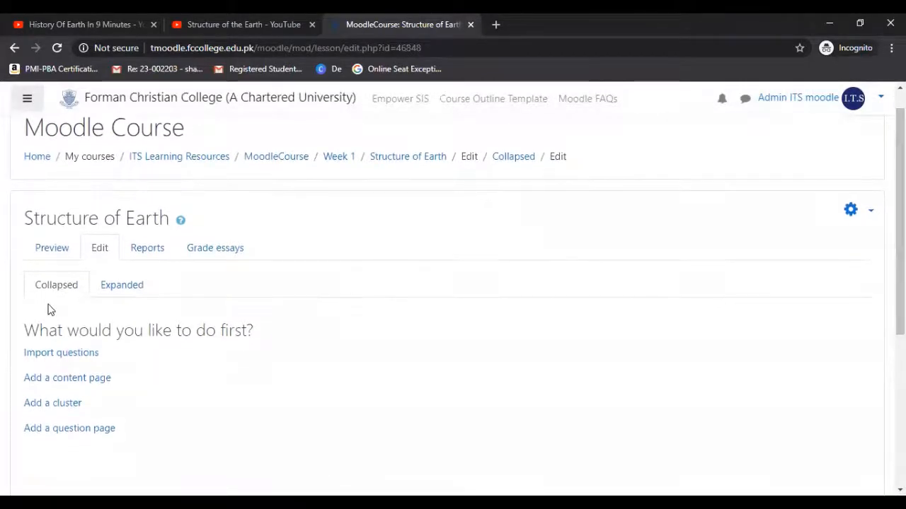
pyautogui.moveTo(25, 330); pyautogui.dragTo(258, 338)
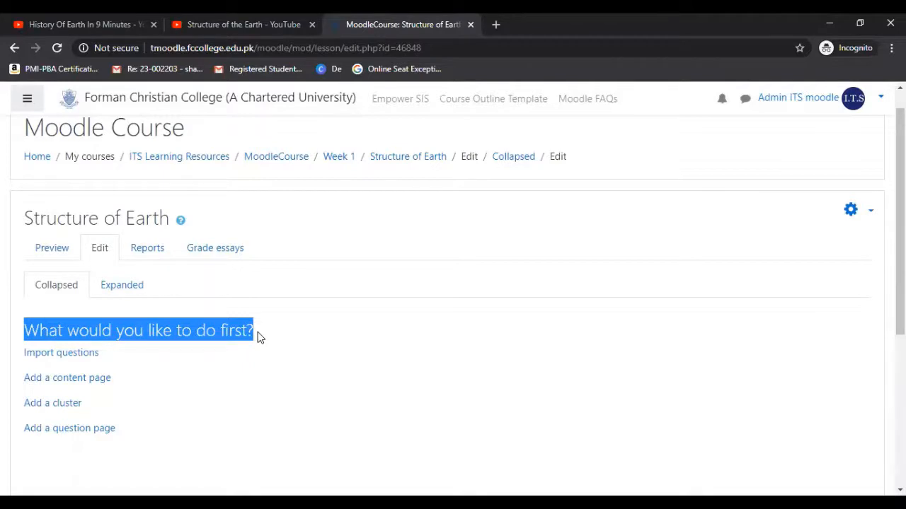
pyautogui.click(75, 380)
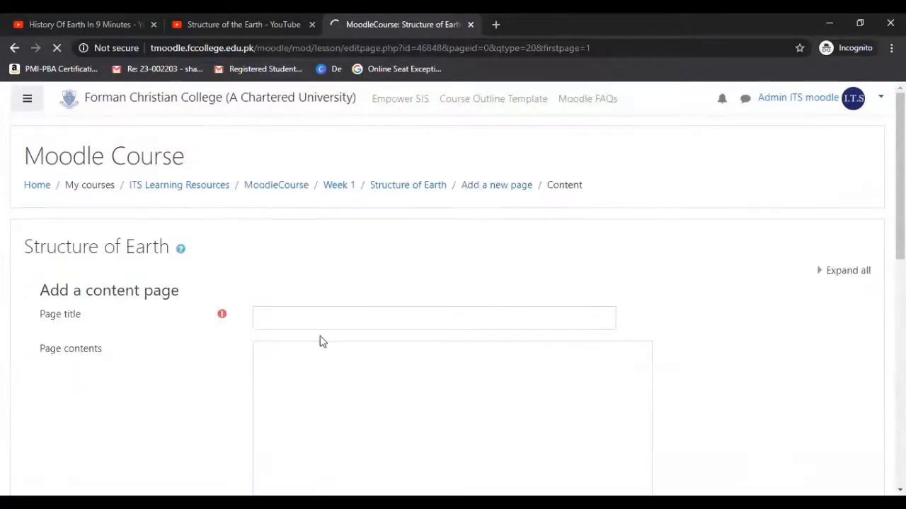
pyautogui.click(334, 318)
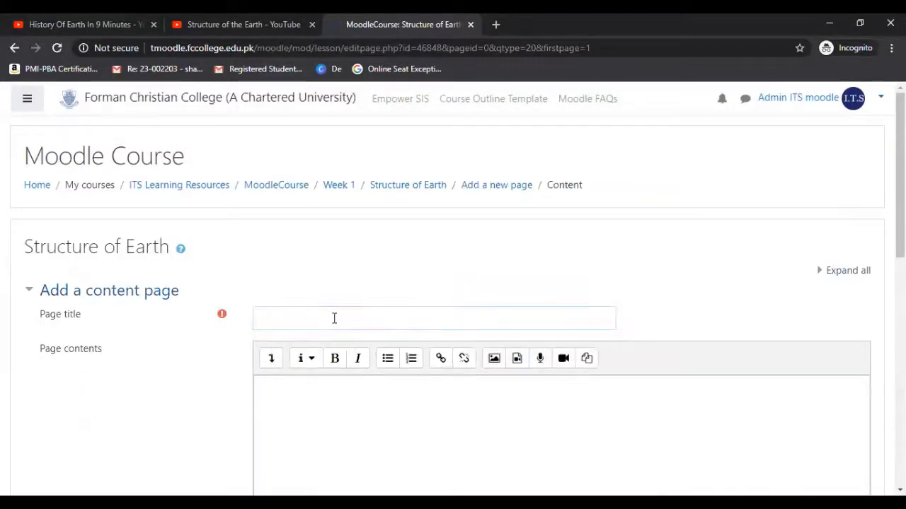
pyautogui.click(334, 318)
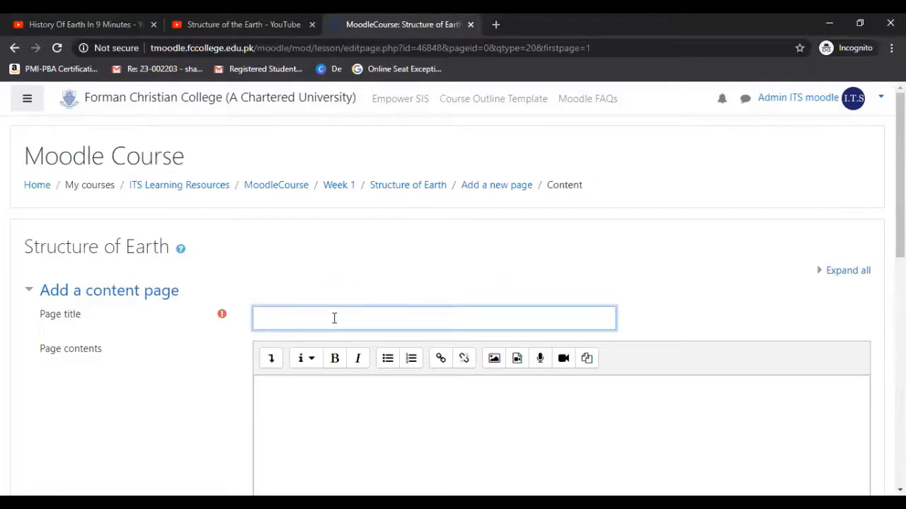
pyautogui.write('Origin of Earth')
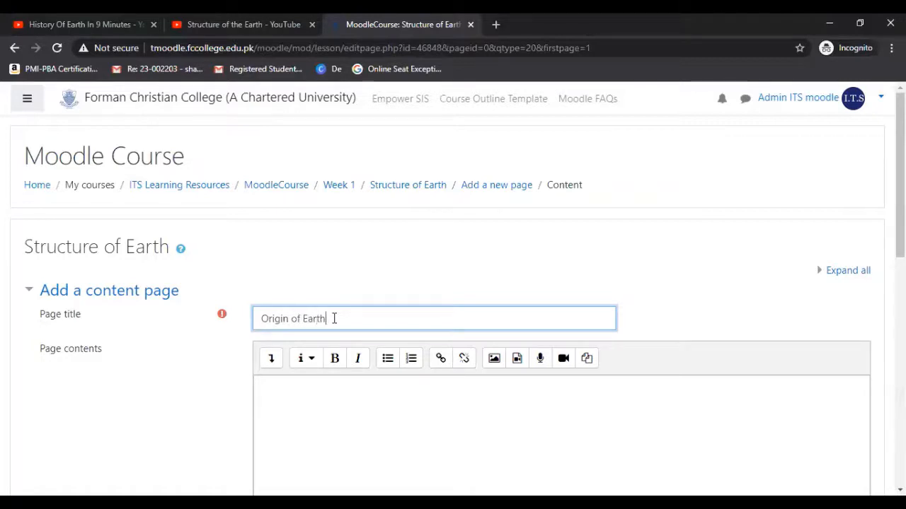
# Paste the copied paragraph about how the early Earth grew from extraterrestrial impacts into the page contents.
pyautogui.moveTo(900, 212); pyautogui.dragTo(900, 264)
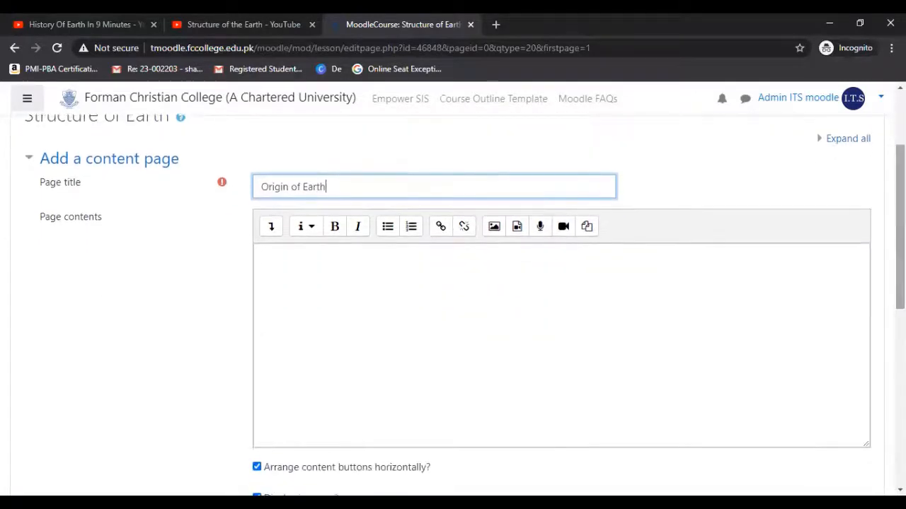
pyautogui.click(594, 262)
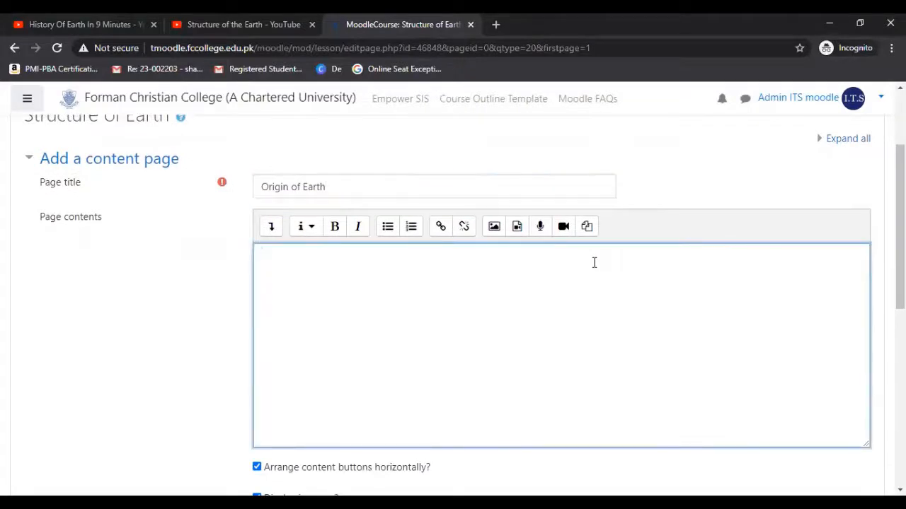
pyautogui.write('Our early Earth grew from a barrage of extraterrestrial impacts, increasing in mass over time.  In the early stages of planetary accretion, the Earth was much less compact that it is today.  The accretionary process led to an even greater gravitational attraction. Gravitational energy converted into heat.  Radioactive elements are unstable, and over time become more stable.  Radioactive decay processes releases heat.  U-238 to Pb-206.  Initial accretion led to a homogeneous sphere that eventually became density stratified with the heavier iron and nickel sinking to the center of the earth, and the lighter silicates (rocky) floated to the top.')
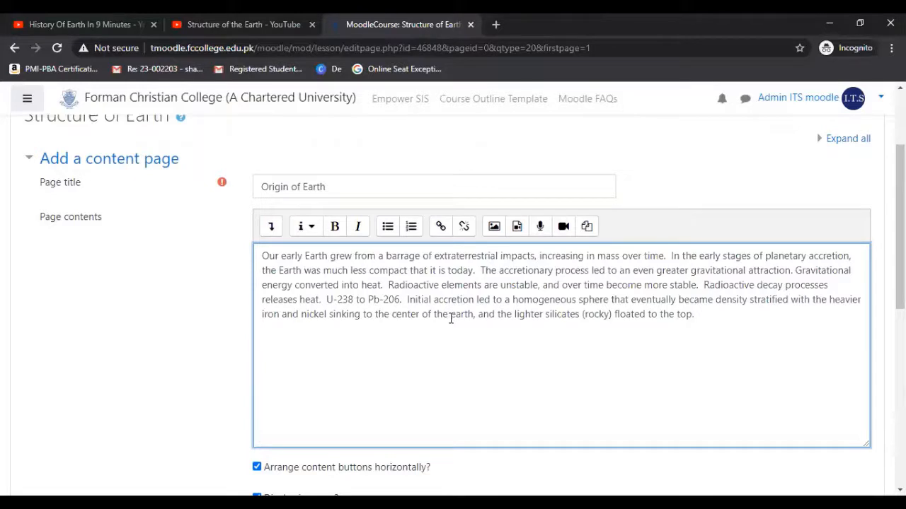
pyautogui.click(516, 228)
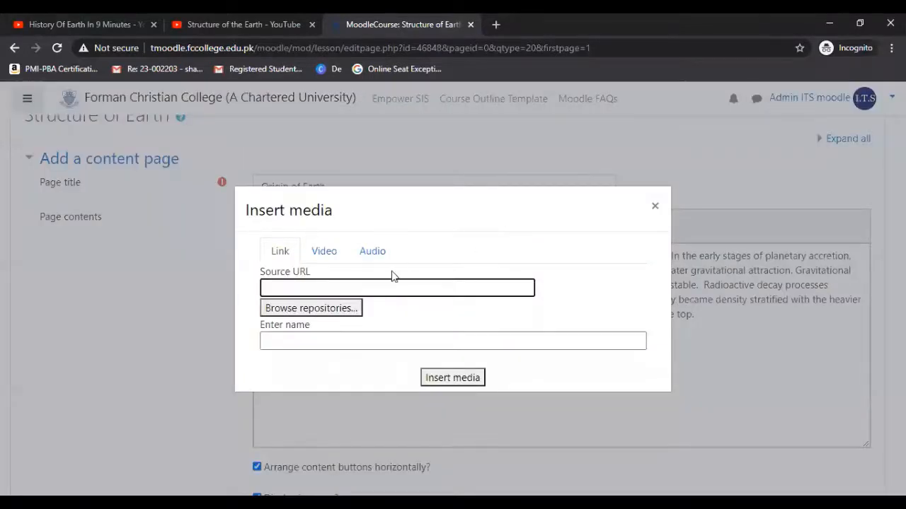
pyautogui.click(324, 252)
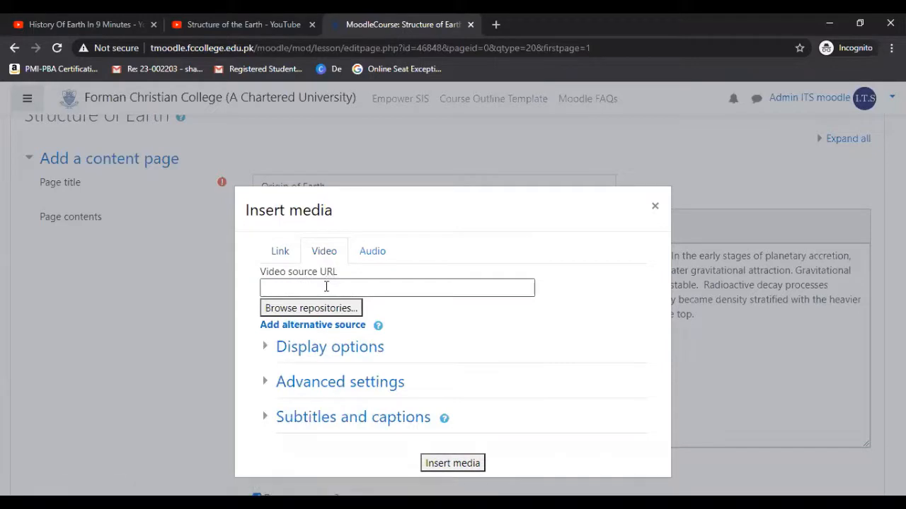
pyautogui.click(326, 289)
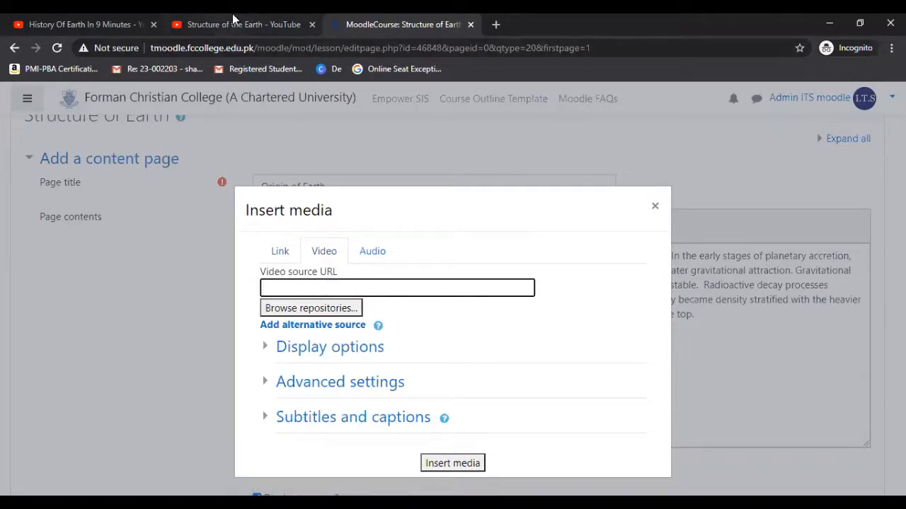
pyautogui.click(104, 16)
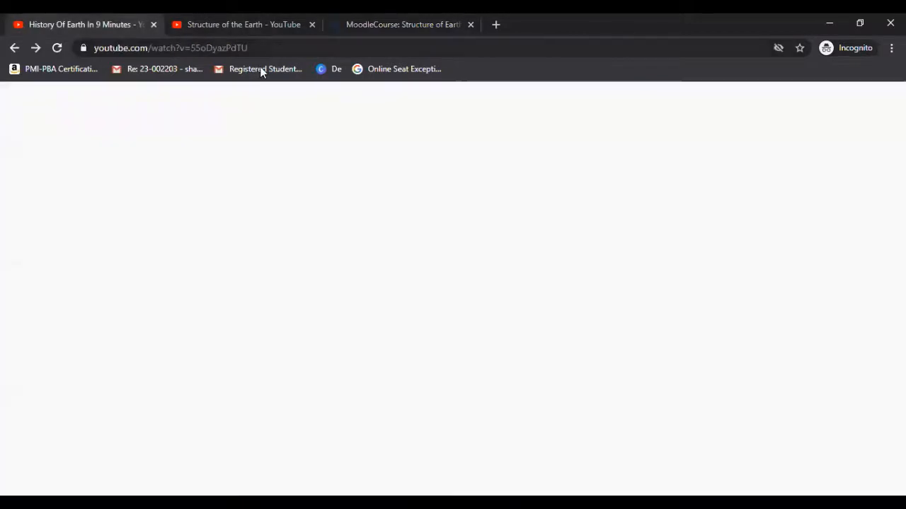
pyautogui.click(261, 48)
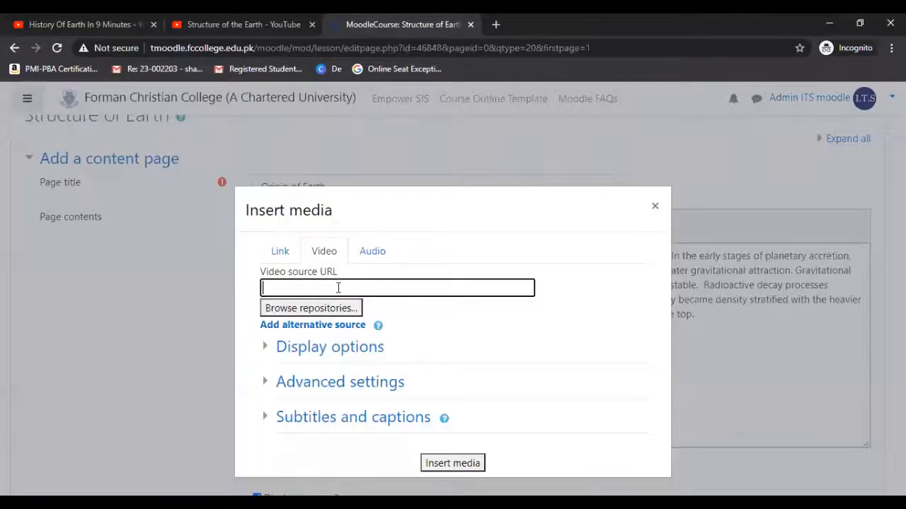
pyautogui.write('https://www.youtube.com/watch?v=55oDyazPdTU')
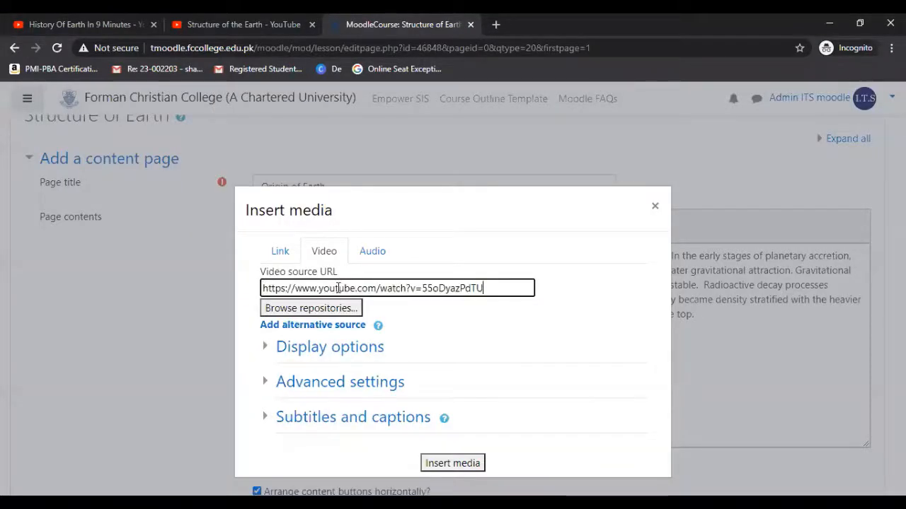
pyautogui.click(454, 466)
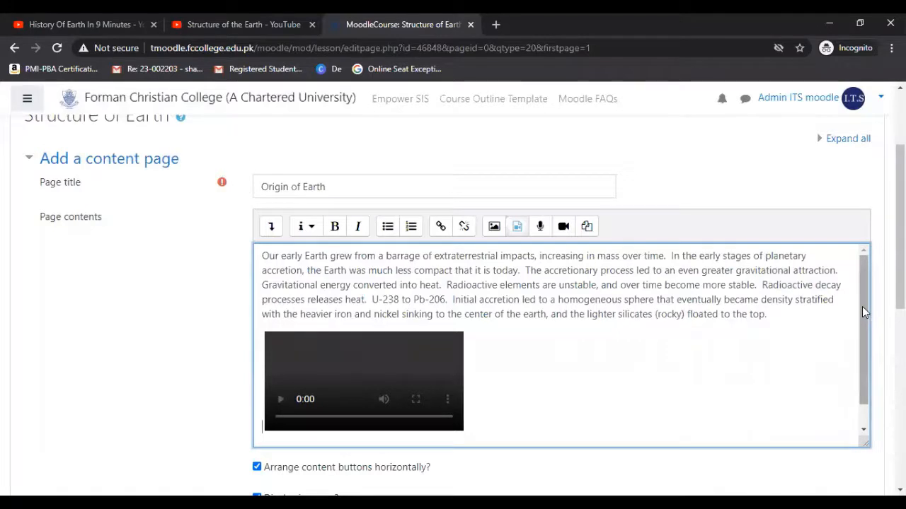
pyautogui.moveTo(862, 303); pyautogui.dragTo(863, 333)
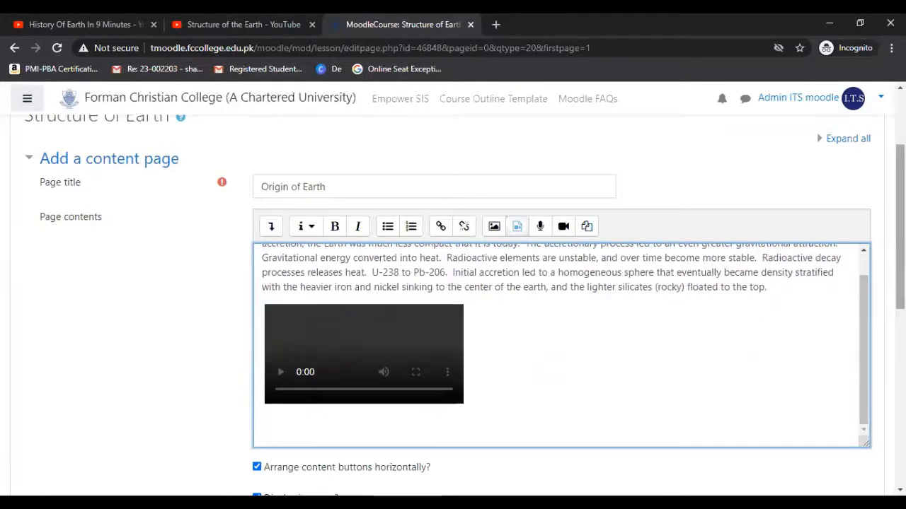
pyautogui.scroll(-1, 900, 283)
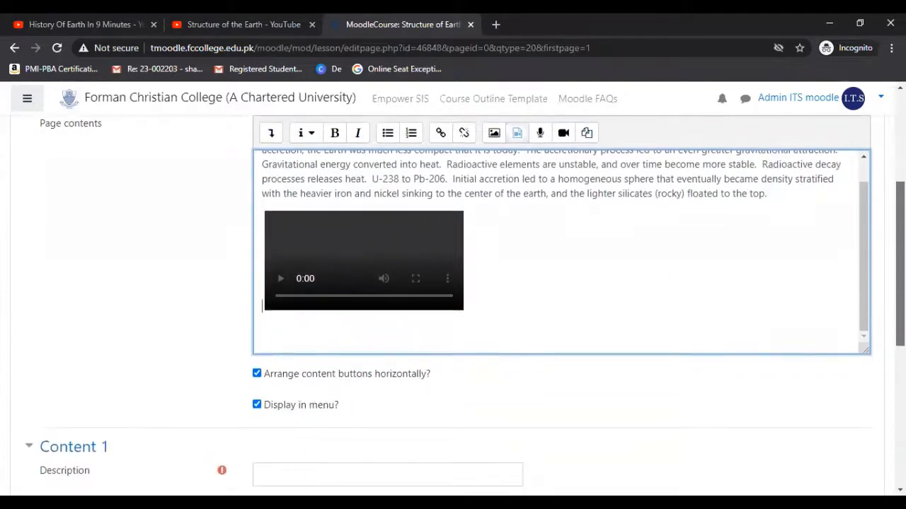
# Set the Content 1 description to "Quiz - Origin of Earth" and save the content page.
pyautogui.scroll(-2, 900, 283)
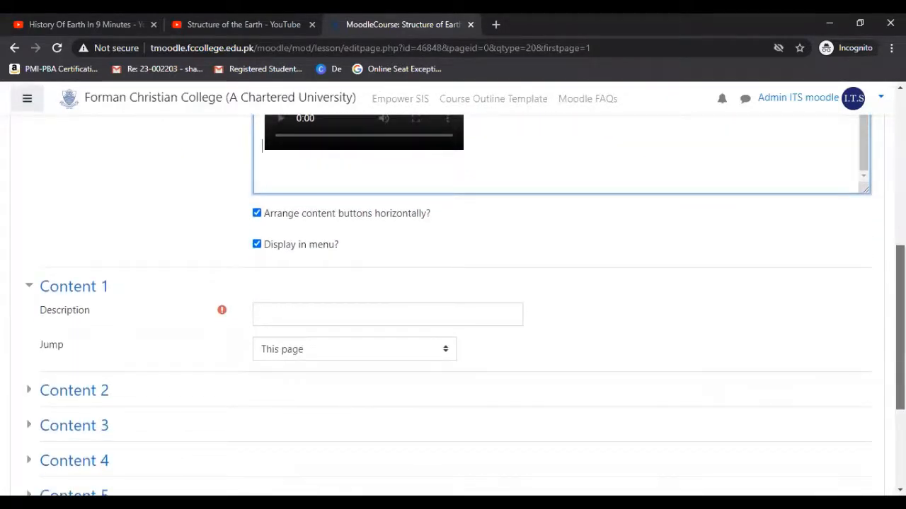
pyautogui.moveTo(900, 327); pyautogui.dragTo(900, 336)
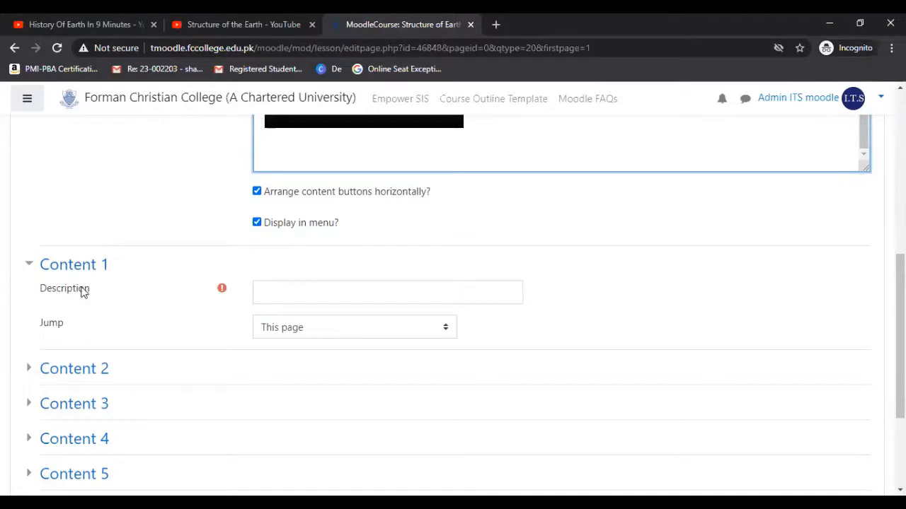
pyautogui.click(287, 294)
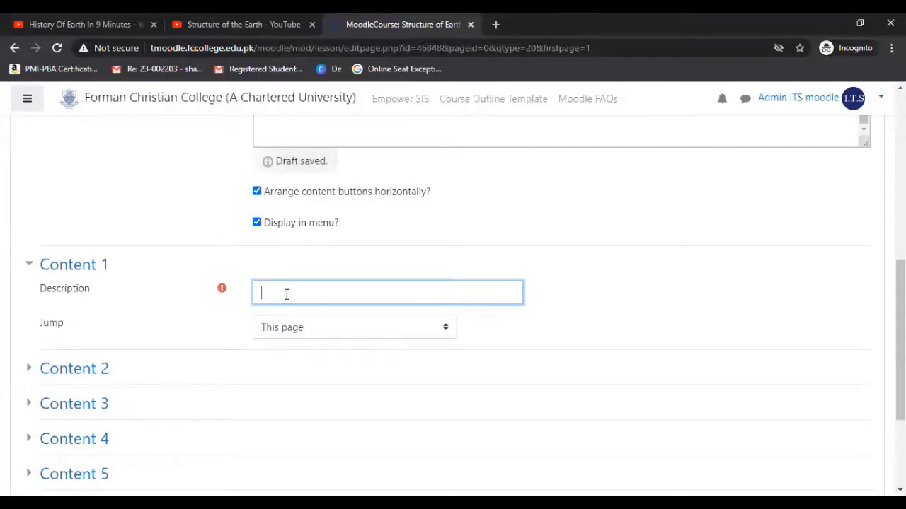
pyautogui.write('Quiz -')
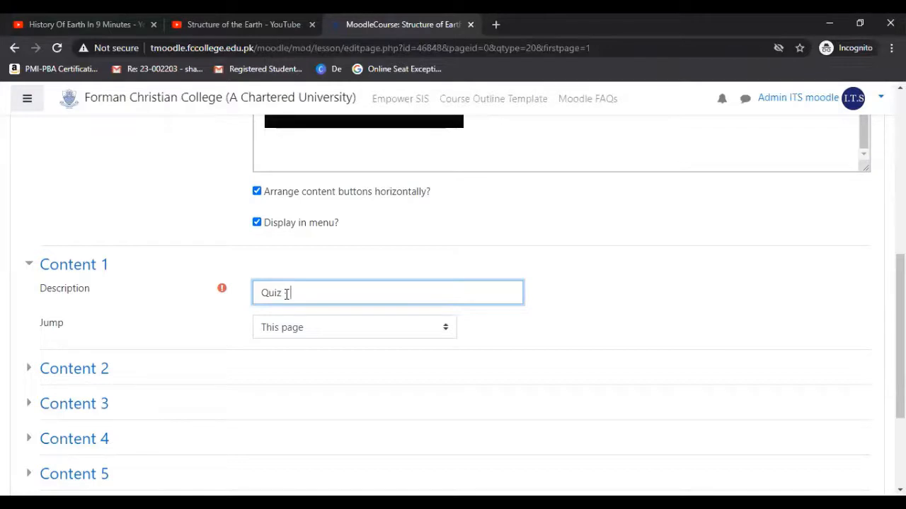
pyautogui.write('1 Origin')
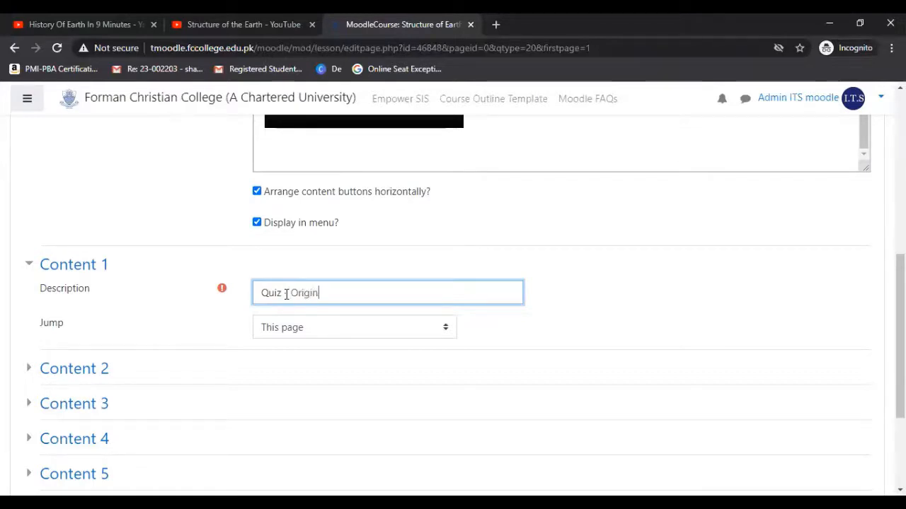
pyautogui.write(' of Earth')
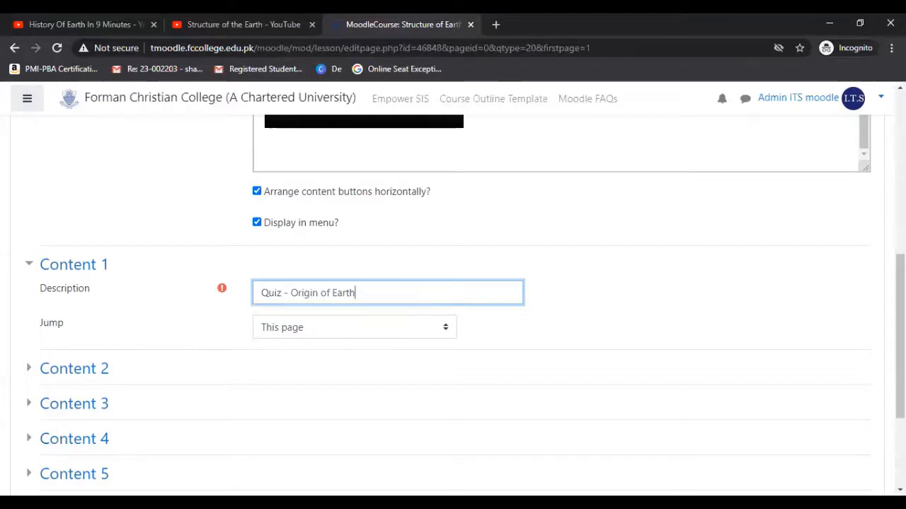
pyautogui.scroll(-2, 453, 305)
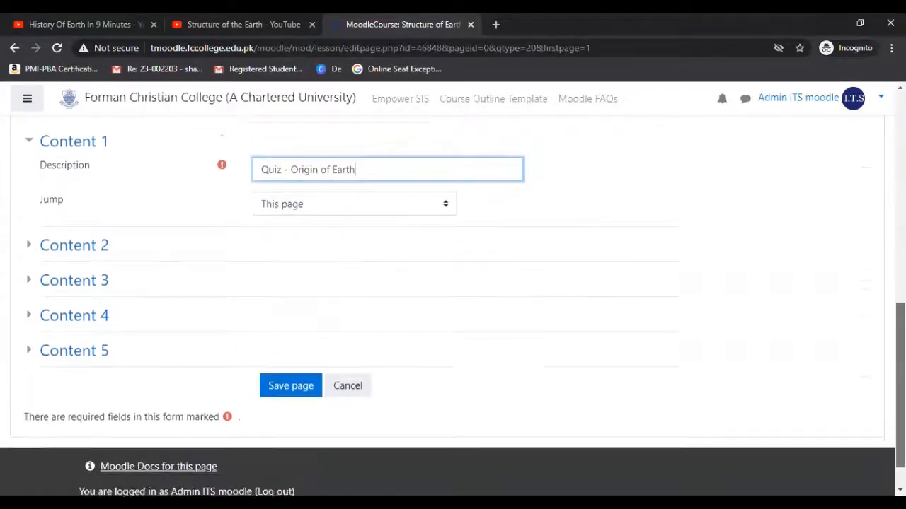
pyautogui.click(303, 367)
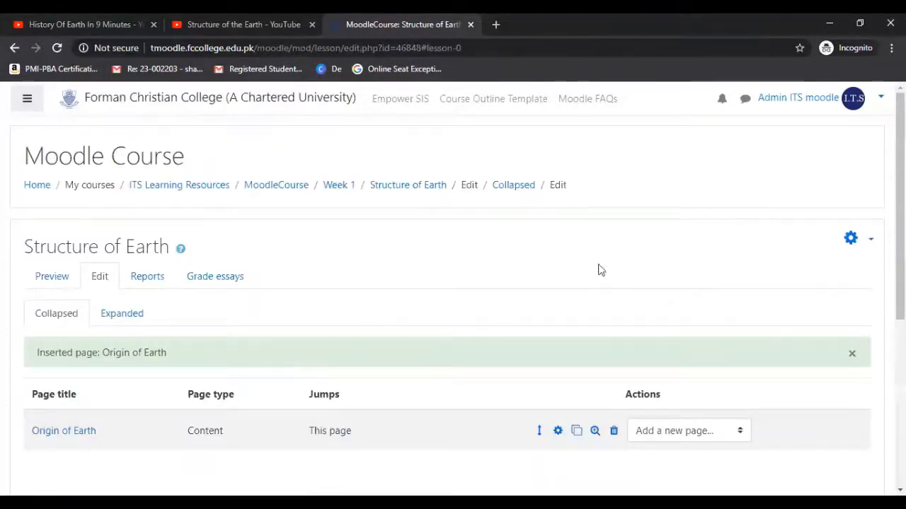
# Start adding a question page after the Origin of Earth page in the lesson.
pyautogui.scroll(-1, 900, 212)
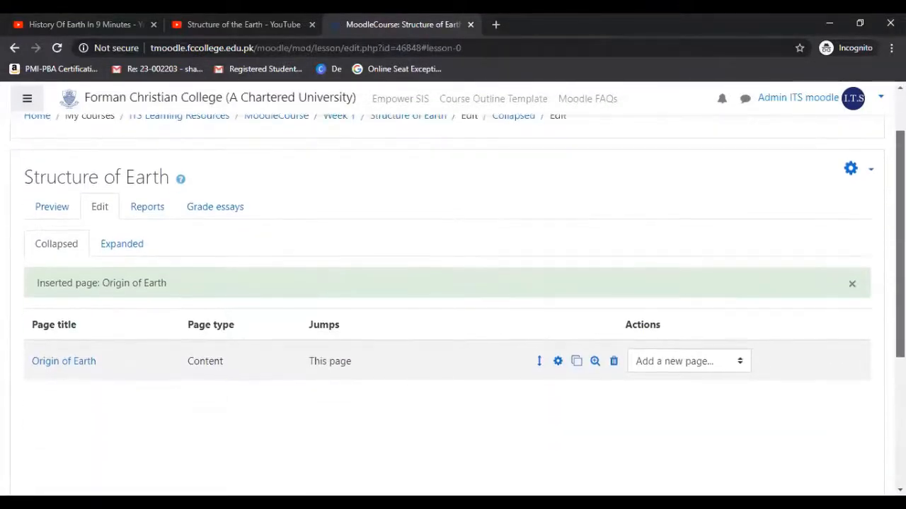
pyautogui.scroll(-1, 900, 212)
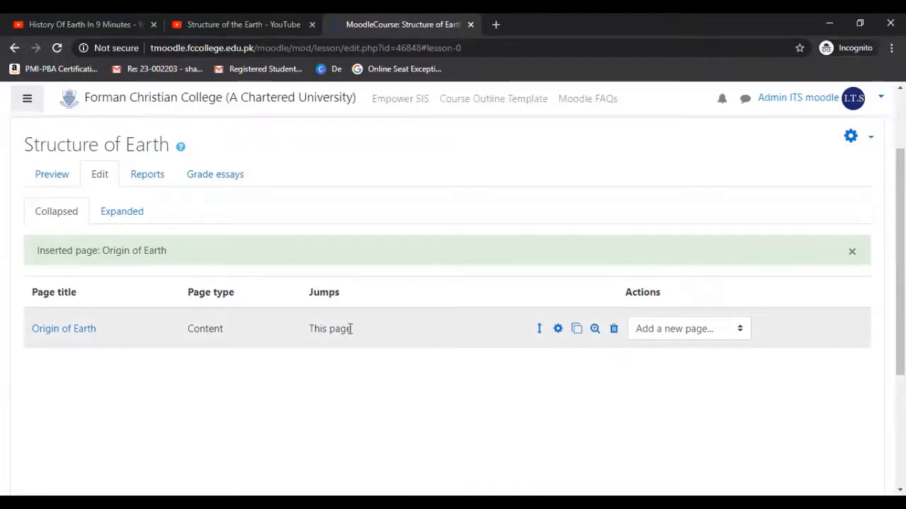
pyautogui.moveTo(347, 329); pyautogui.dragTo(308, 329)
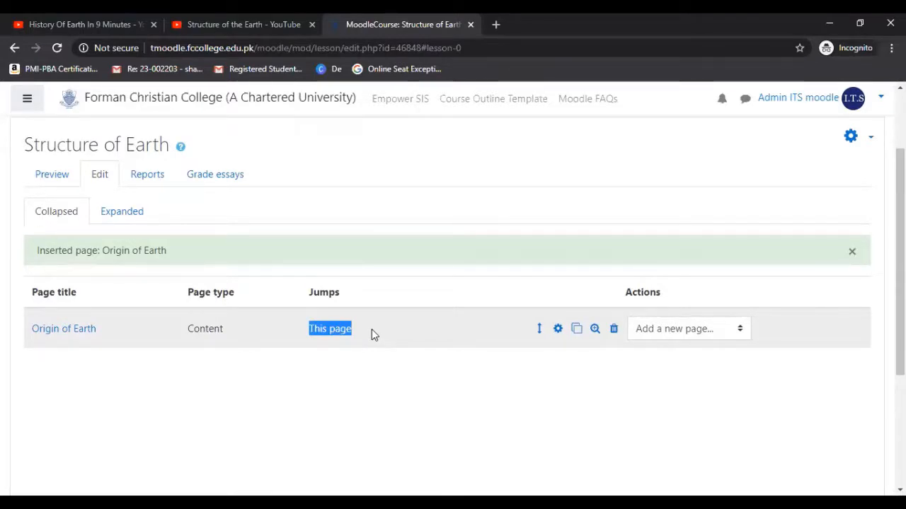
pyautogui.click(432, 292)
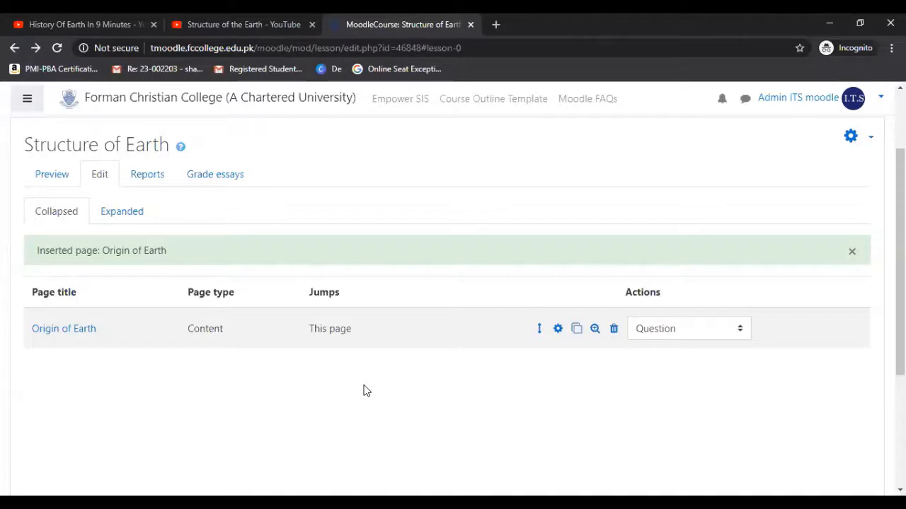
pyautogui.click(727, 337)
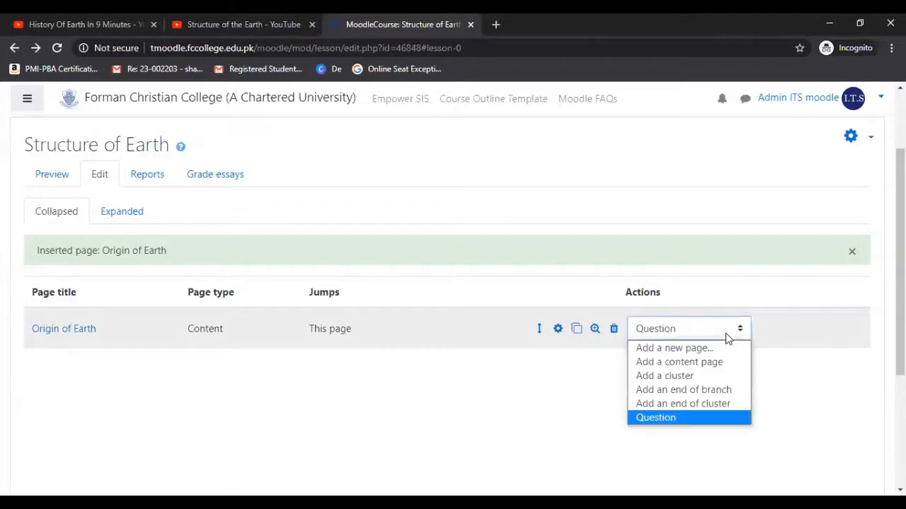
pyautogui.click(672, 418)
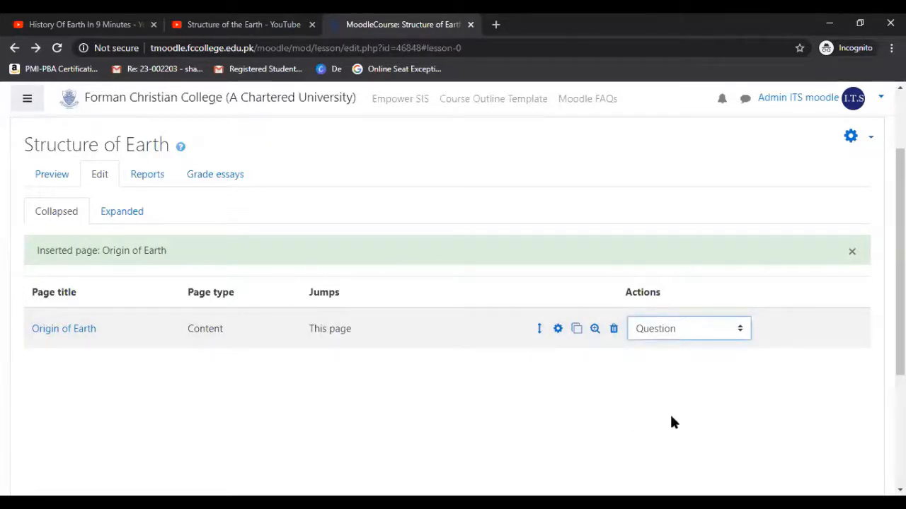
pyautogui.click(778, 366)
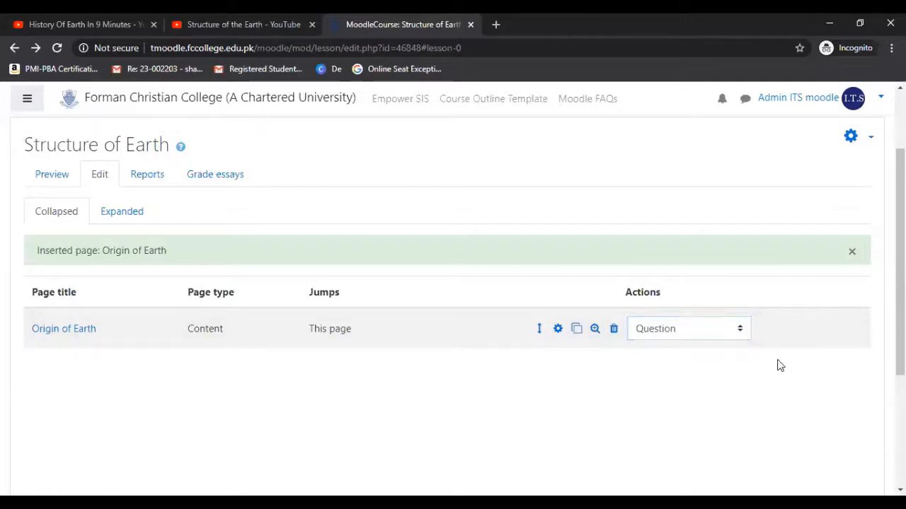
pyautogui.click(729, 333)
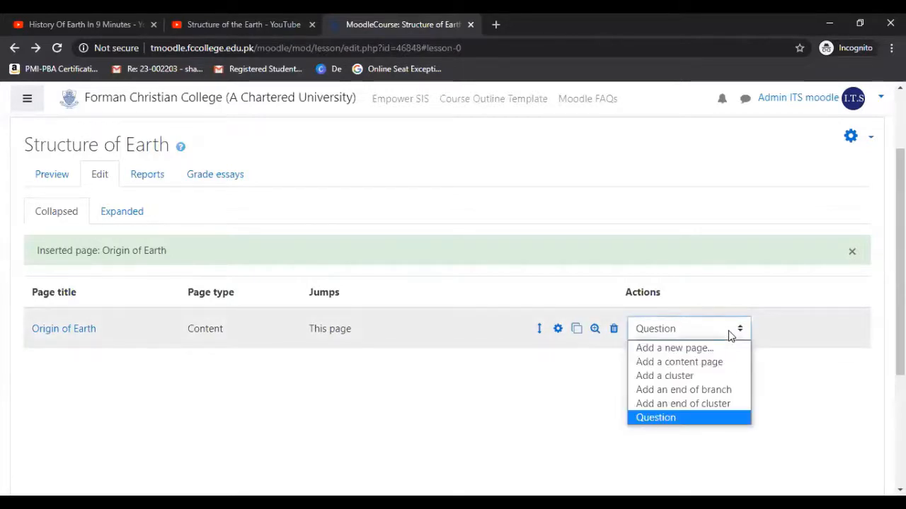
pyautogui.click(709, 350)
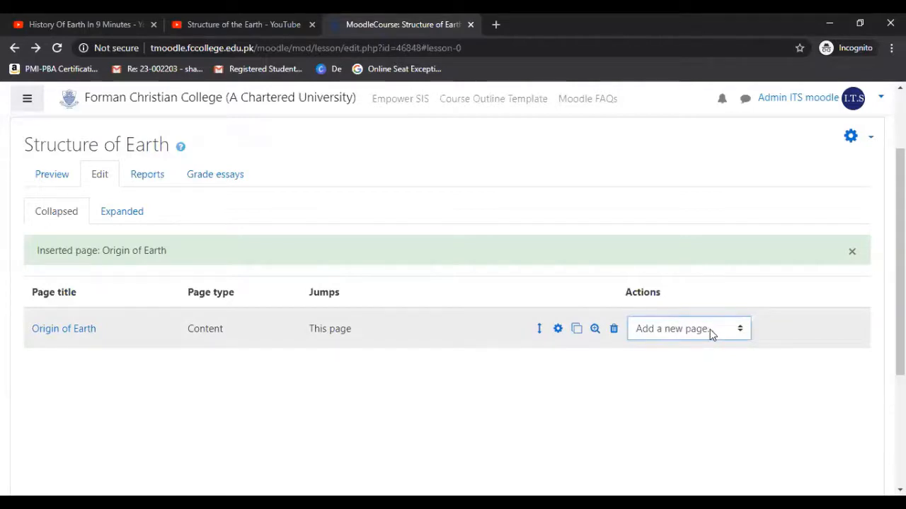
pyautogui.click(710, 329)
pyautogui.click(658, 418)
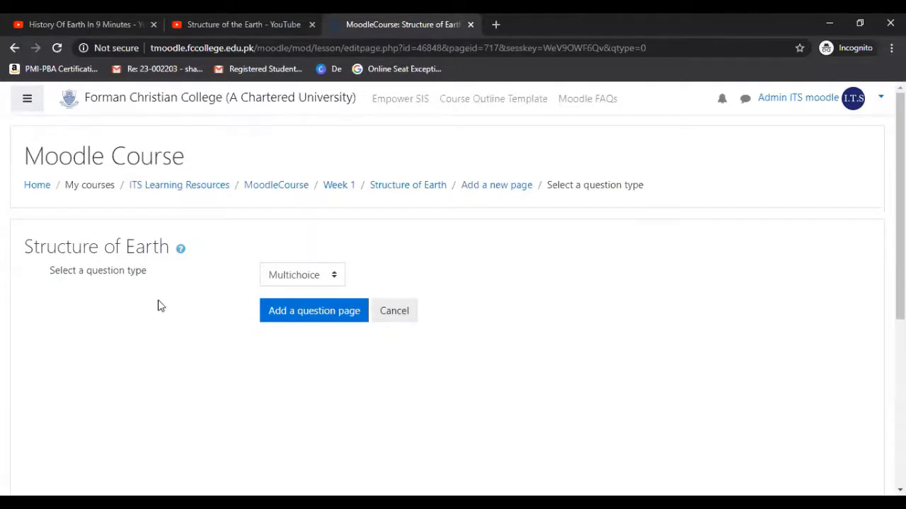
# Choose Multichoice as the question type and add the question page.
pyautogui.moveTo(146, 275); pyautogui.dragTo(49, 267)
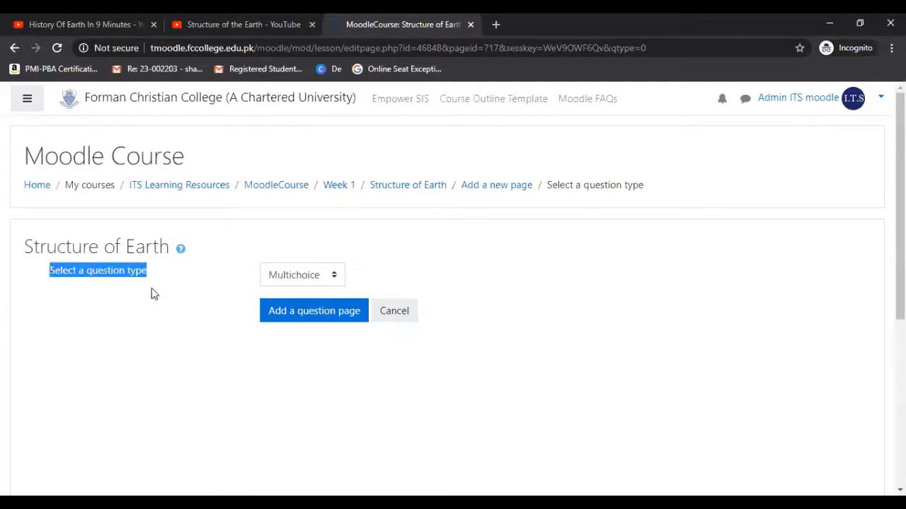
pyautogui.click(336, 277)
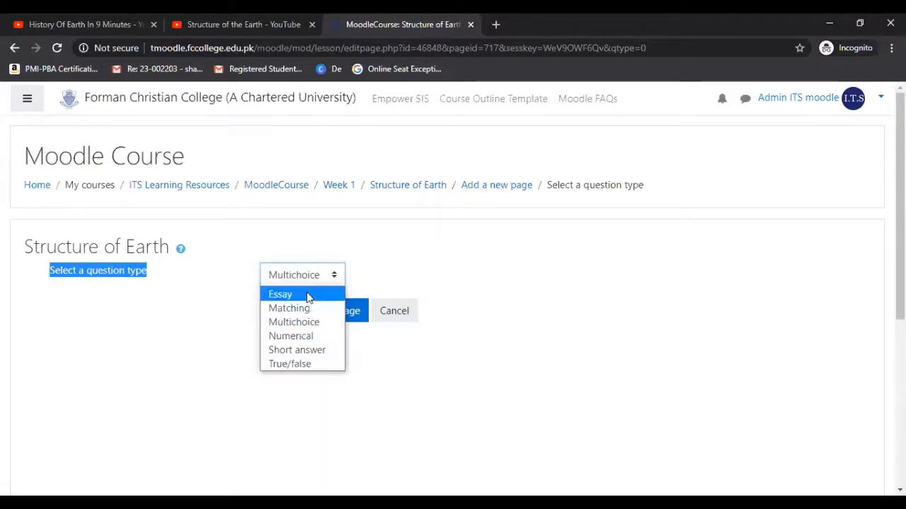
pyautogui.click(309, 322)
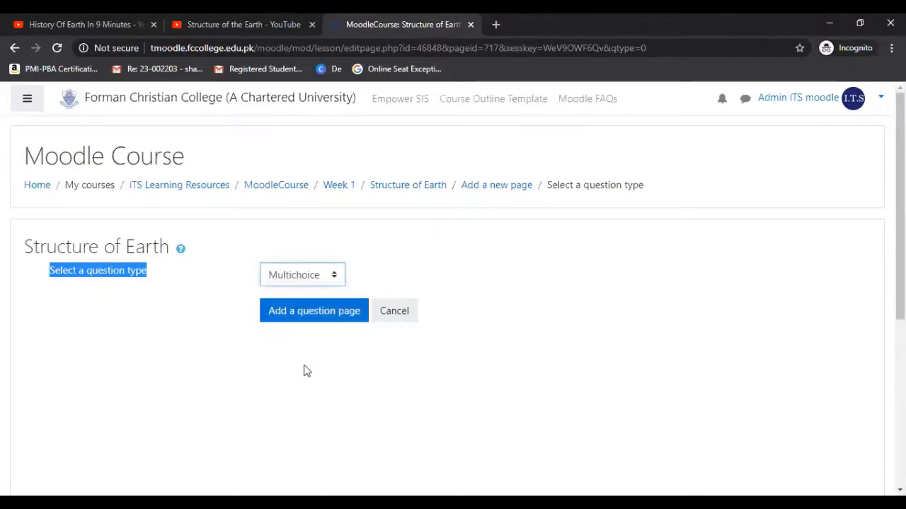
pyautogui.click(317, 313)
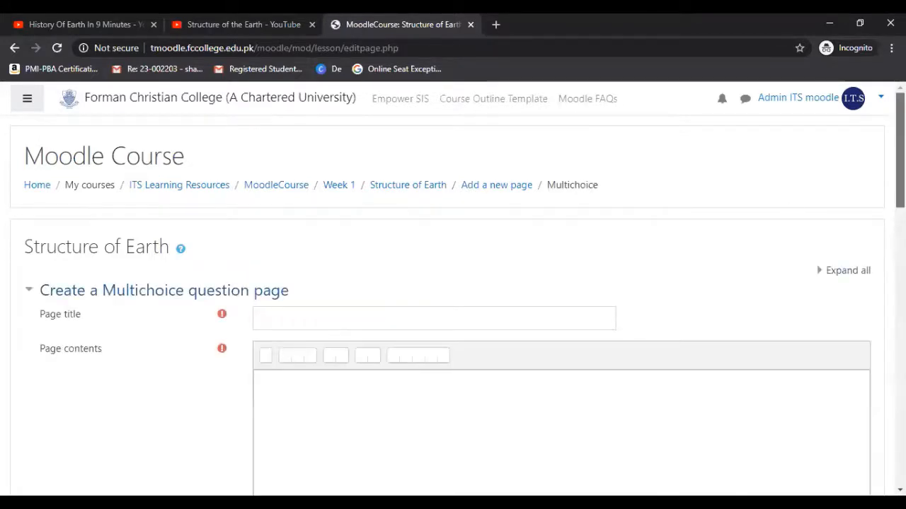
# Title the multichoice question page "Quiz - Origin of Earth", keeping the restored question text in the page contents.
pyautogui.scroll(-2, 453, 290)
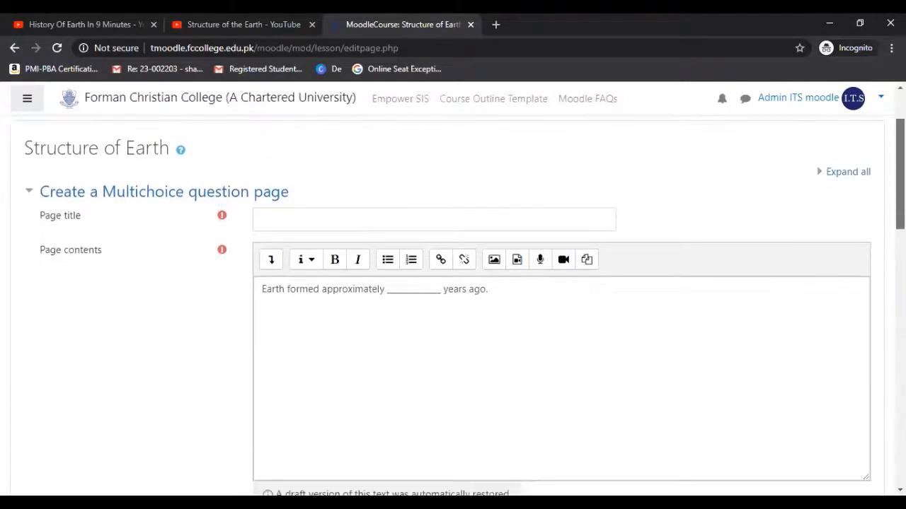
pyautogui.click(482, 212)
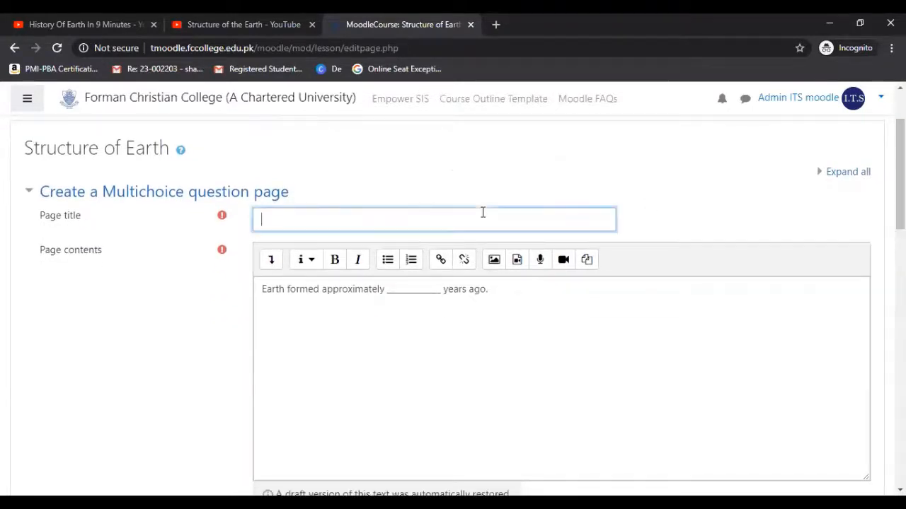
pyautogui.write('Quiz ')
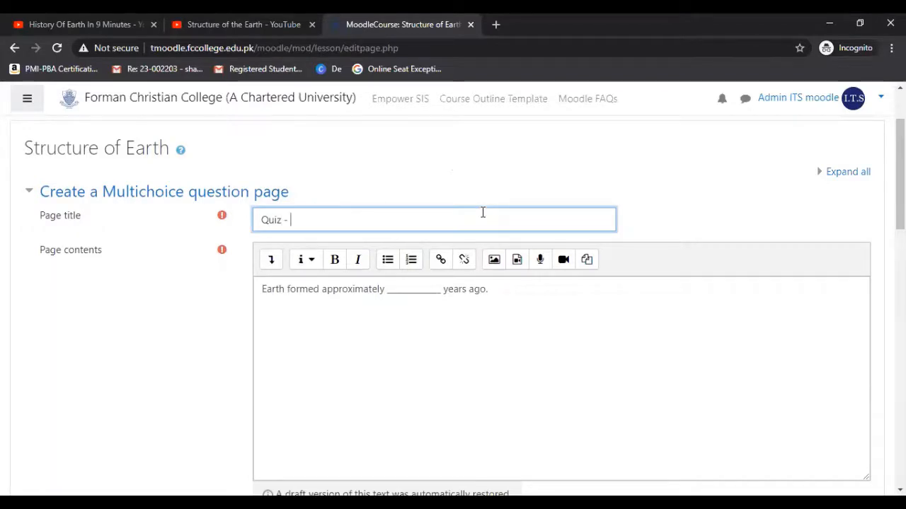
pyautogui.write('- Ori')
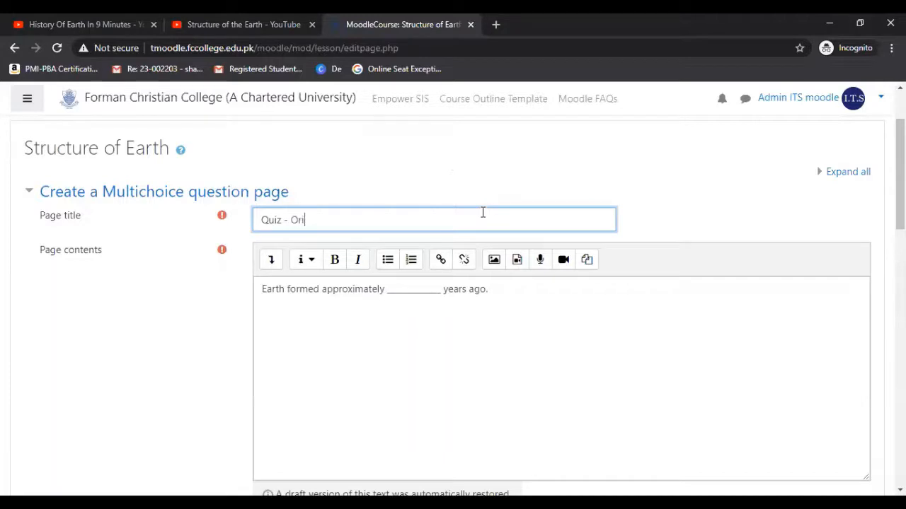
pyautogui.write('gin of Earth')
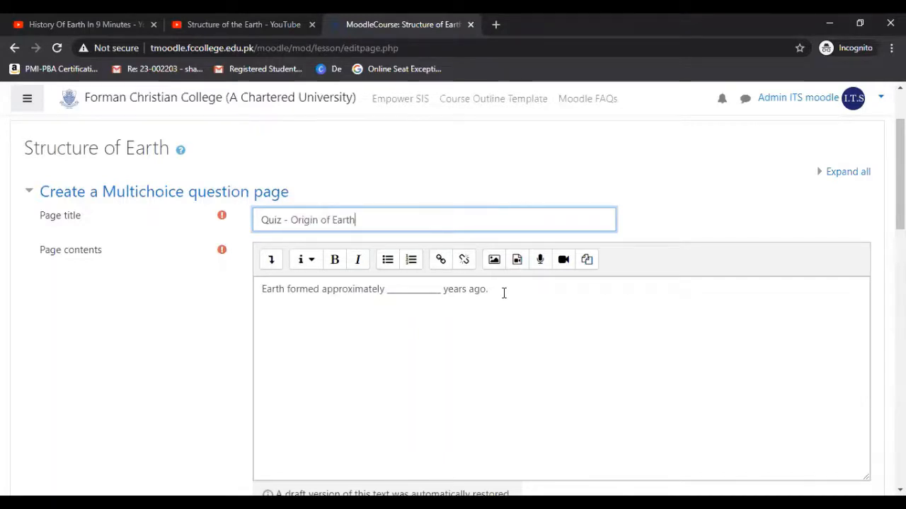
pyautogui.moveTo(503, 293); pyautogui.dragTo(227, 297)
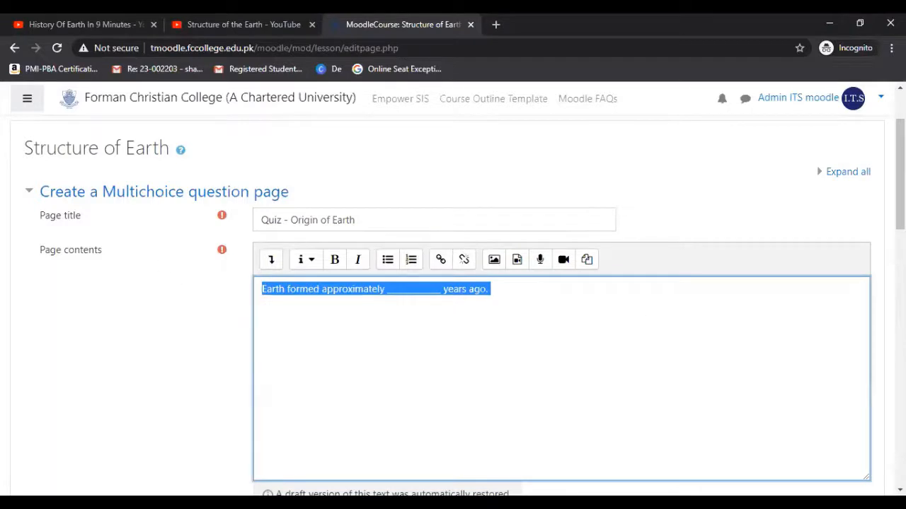
# Enter "2.6 Billion" as the answer text for Answer 1.
pyautogui.moveTo(900, 176); pyautogui.dragTo(900, 205)
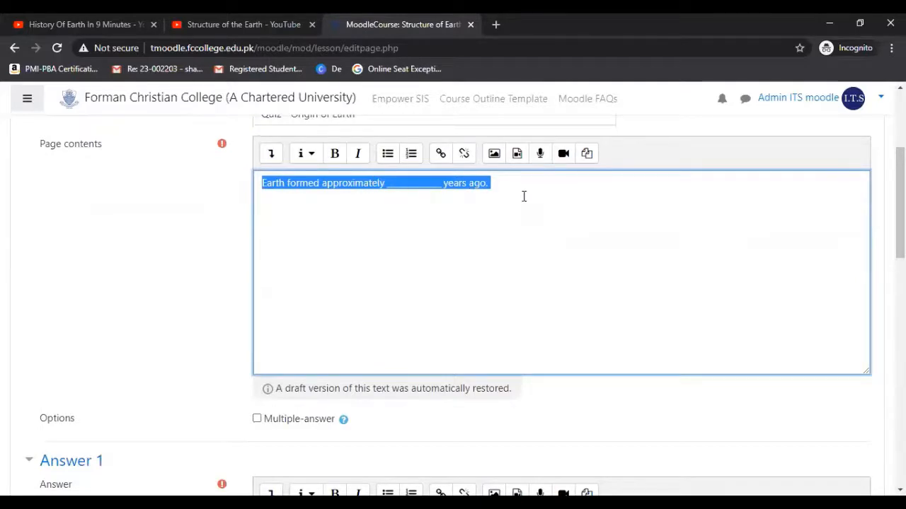
pyautogui.moveTo(900, 204); pyautogui.dragTo(900, 269)
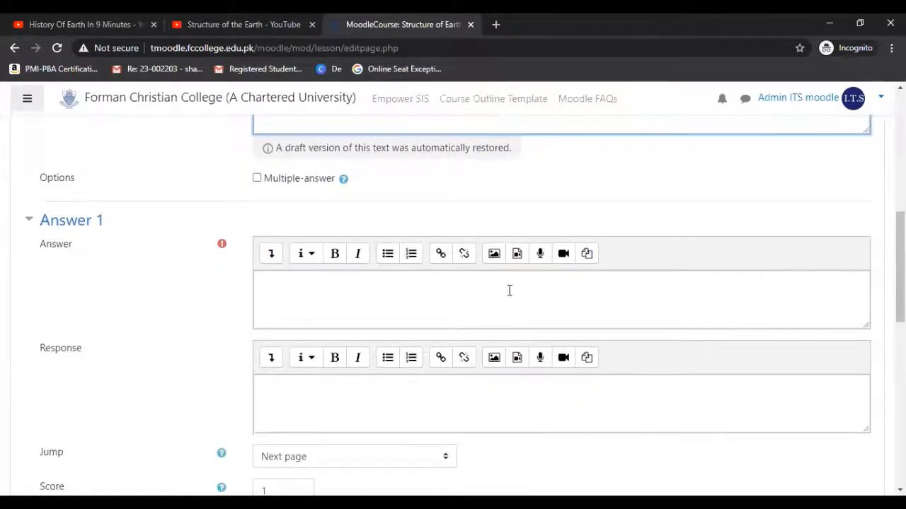
pyautogui.click(412, 298)
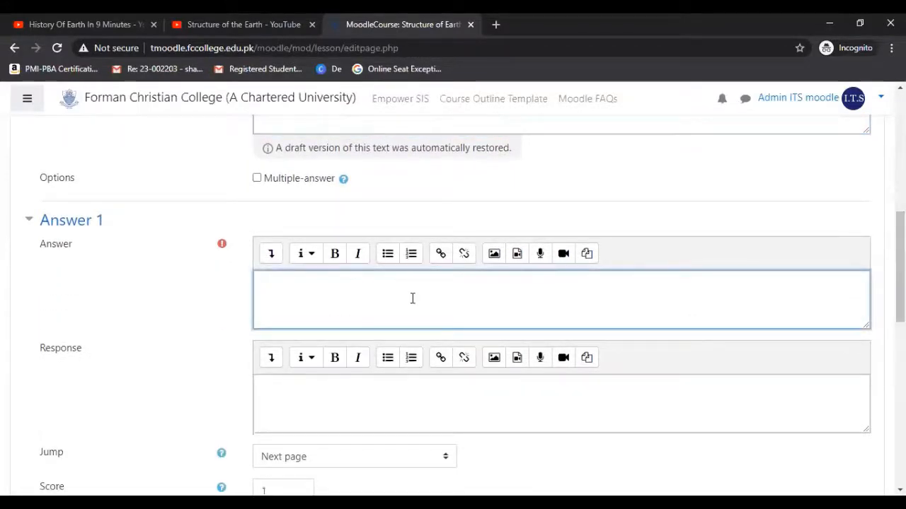
pyautogui.write('2.6')
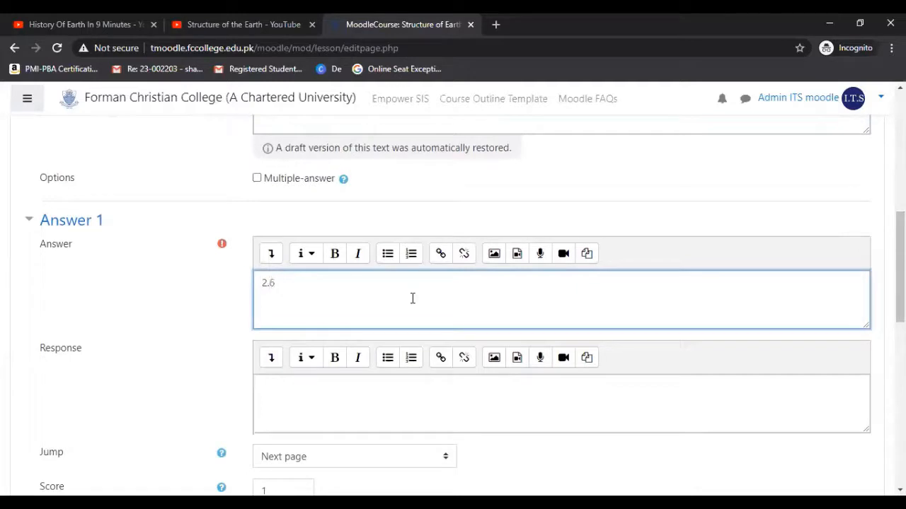
pyautogui.write(' Billion')
# Enter "Wrong Answer" as the response for Answer 1.
pyautogui.moveTo(900, 268); pyautogui.dragTo(900, 297)
pyautogui.click(445, 298)
pyautogui.write('W')
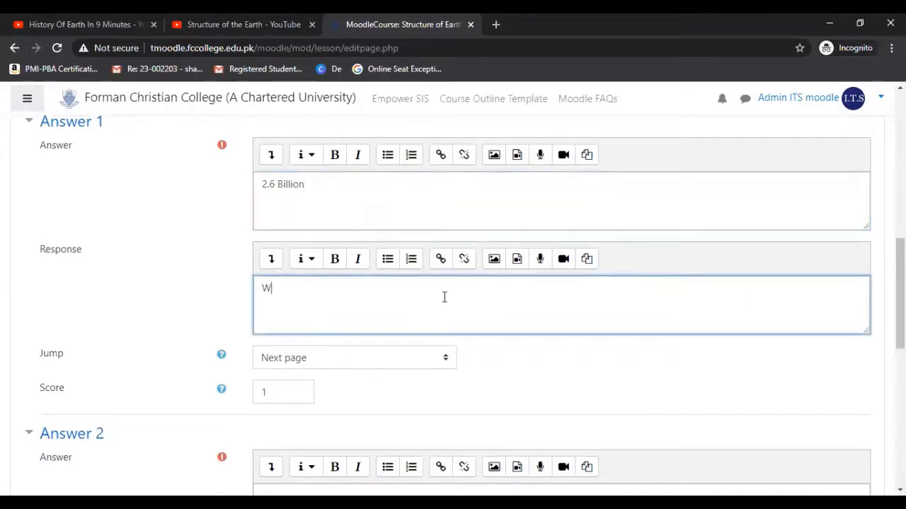
pyautogui.write('rong Answer')
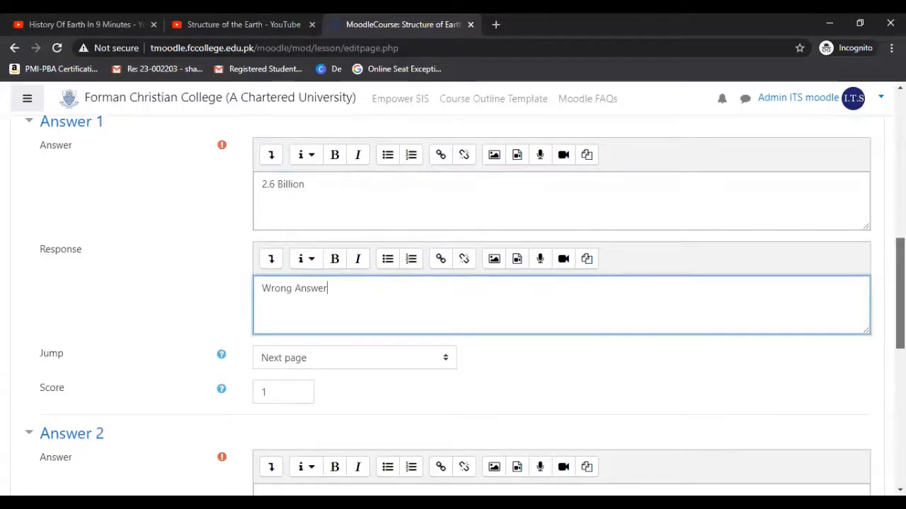
pyautogui.scroll(-1, 453, 283)
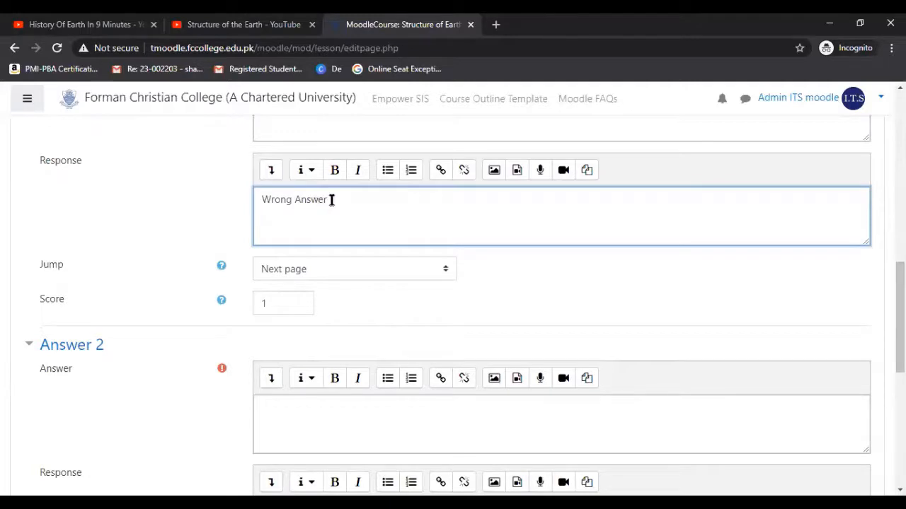
# Set Answer 1's jump to the Origin of Earth page and its score to 0.
pyautogui.moveTo(331, 200); pyautogui.dragTo(256, 200)
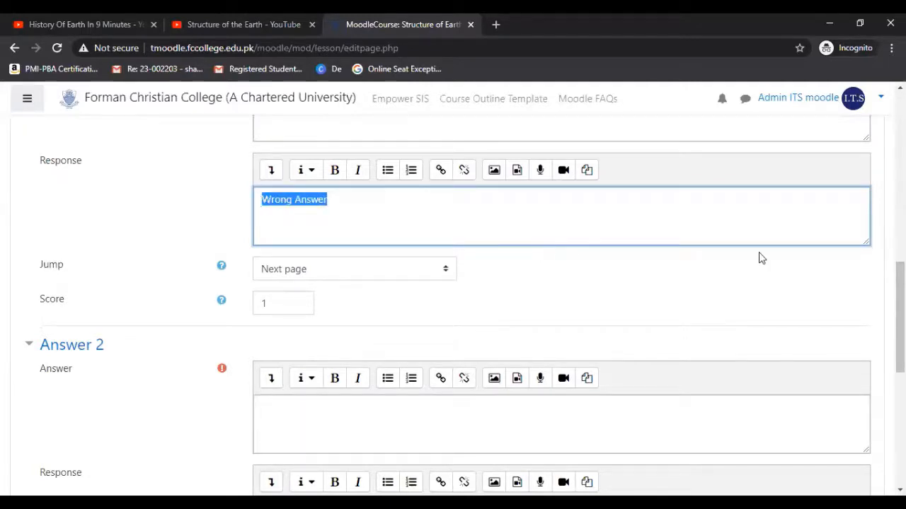
pyautogui.scroll(1, 900, 318)
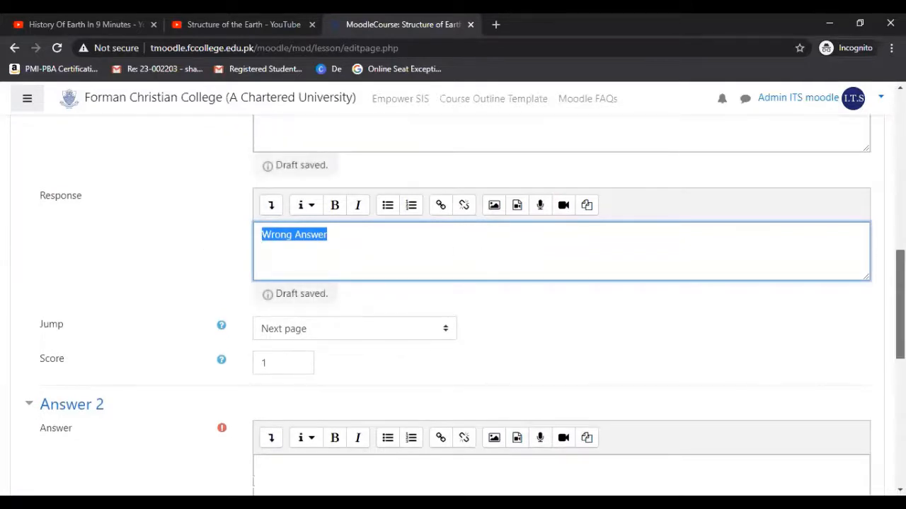
pyautogui.scroll(1, 900, 305)
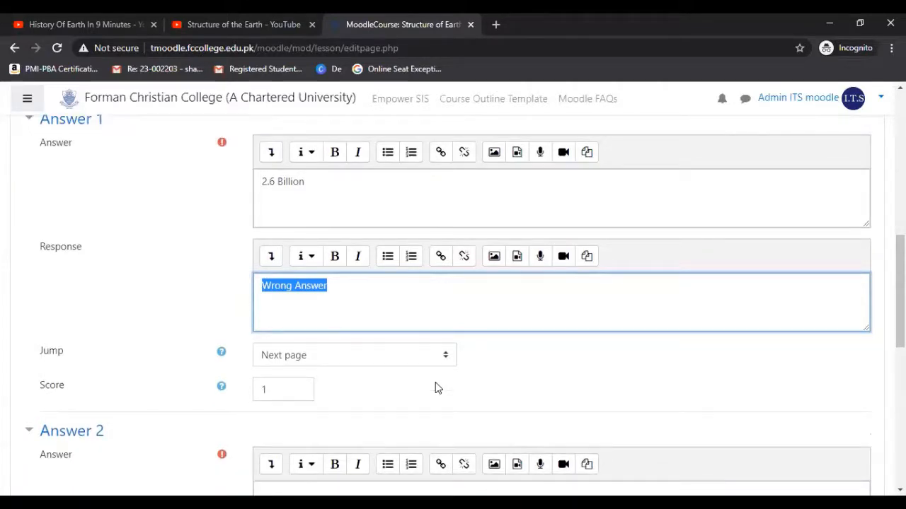
pyautogui.click(432, 362)
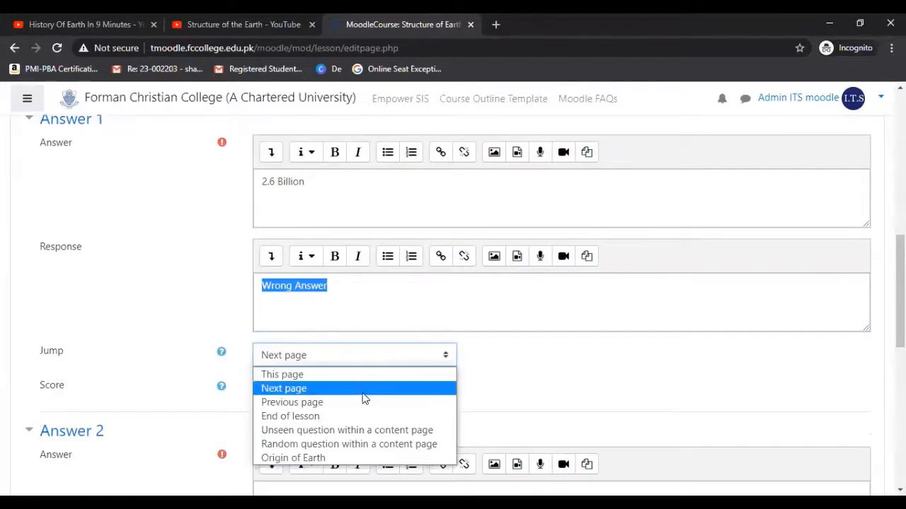
pyautogui.click(324, 459)
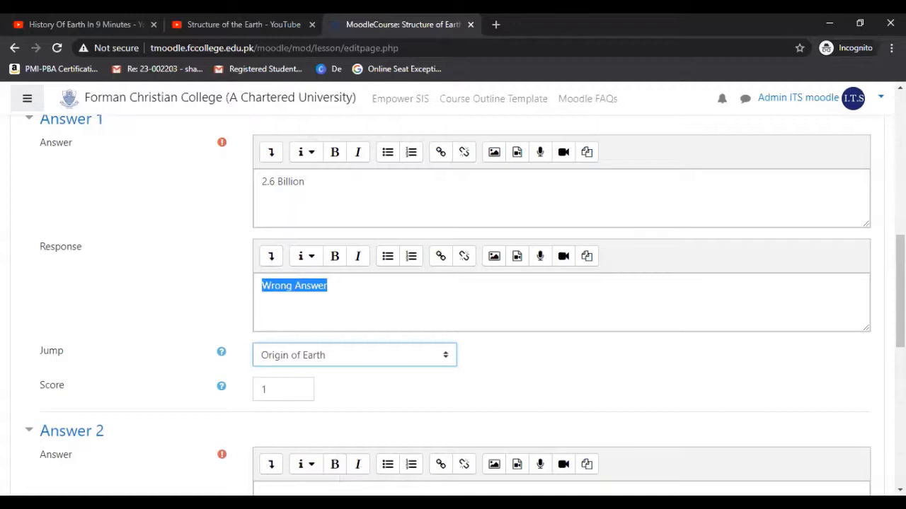
pyautogui.scroll(-2, 900, 290)
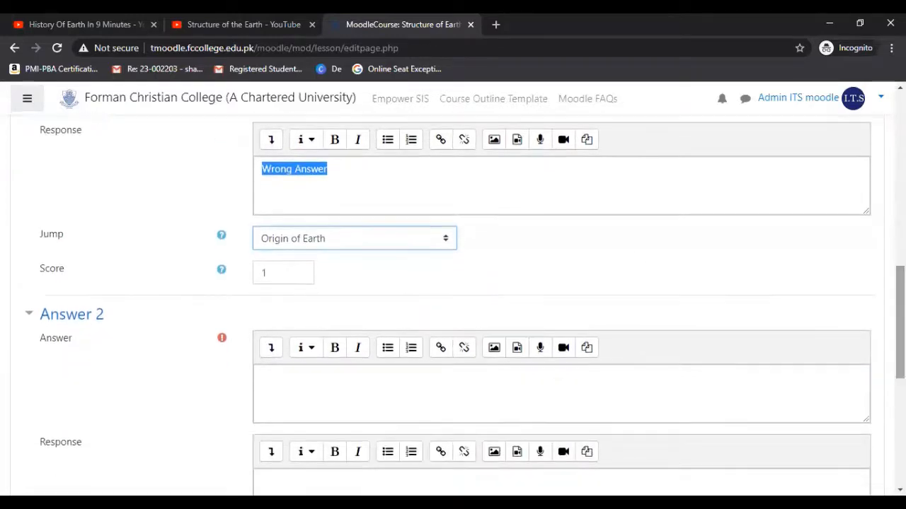
pyautogui.click(281, 273)
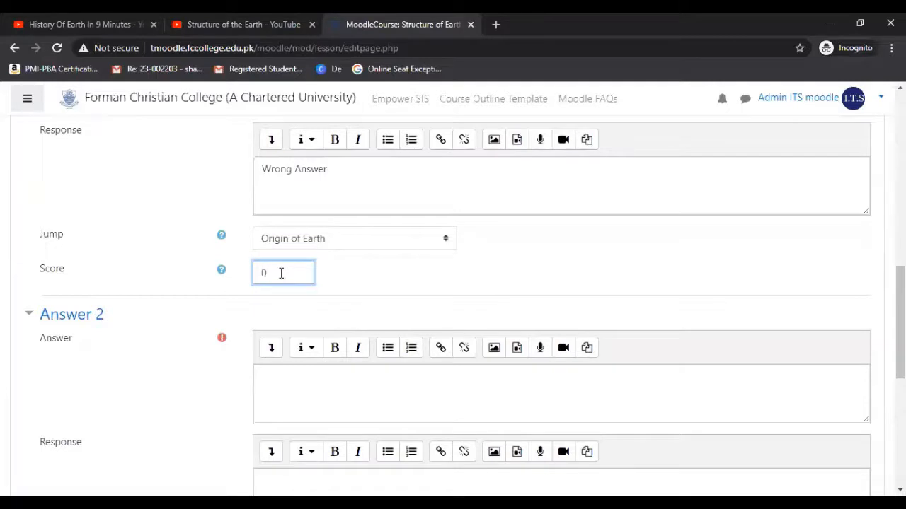
# Fill in Answer 2 with the answer text "3.6 Billion" and the response "Wrong".
pyautogui.scroll(-1, 900, 323)
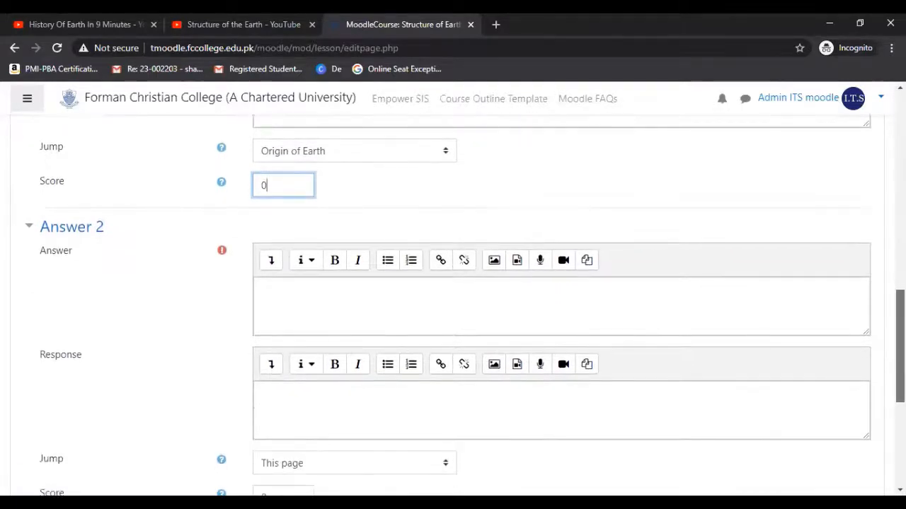
pyautogui.scroll(-1, 900, 323)
pyautogui.click(494, 286)
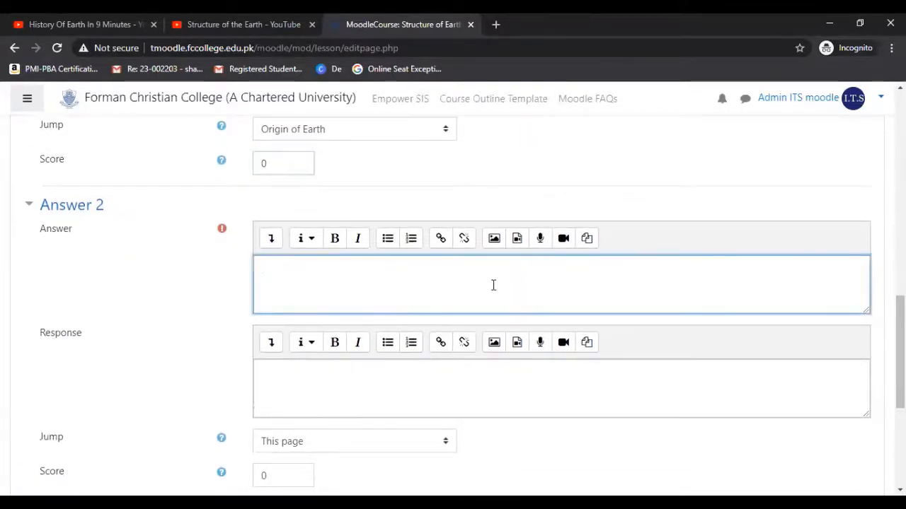
pyautogui.write('3.6 Bil')
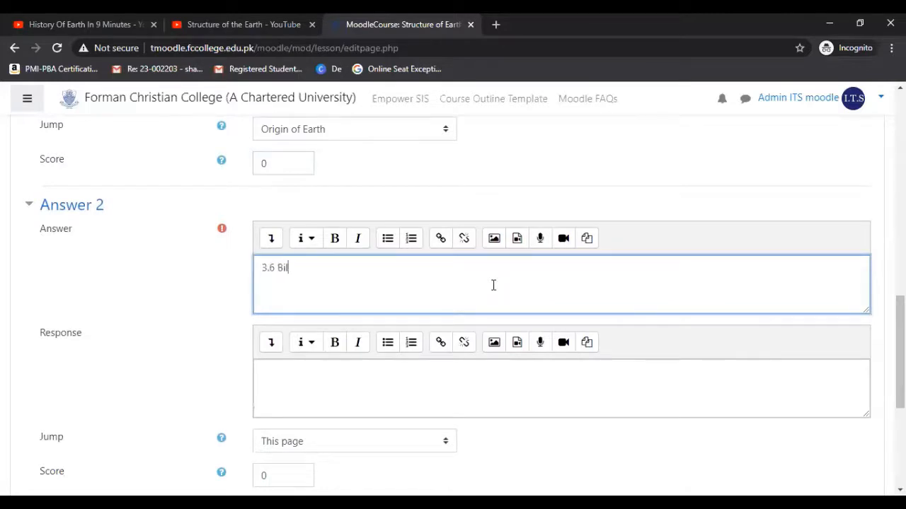
pyautogui.write('lion')
pyautogui.click(378, 374)
pyautogui.write('Wrong')
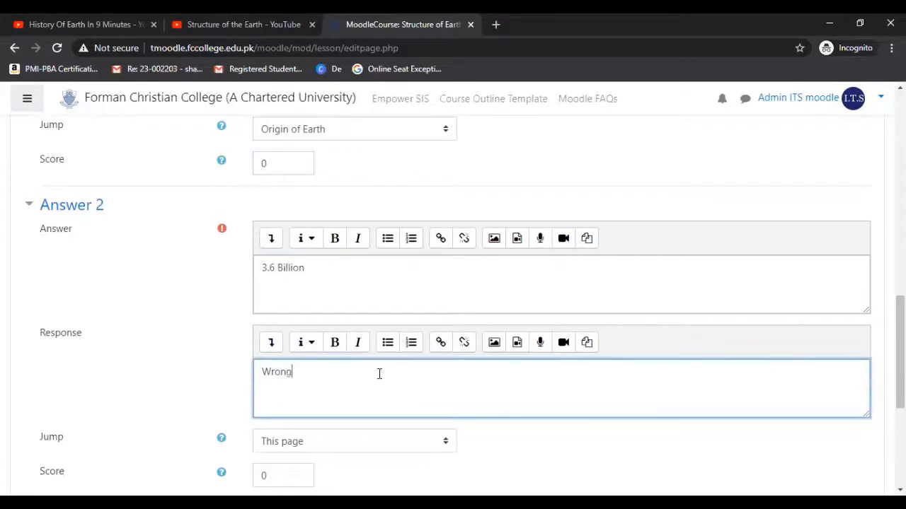
# Set Answer 2's jump to the Origin of Earth page.
pyautogui.scroll(-2, 385, 318)
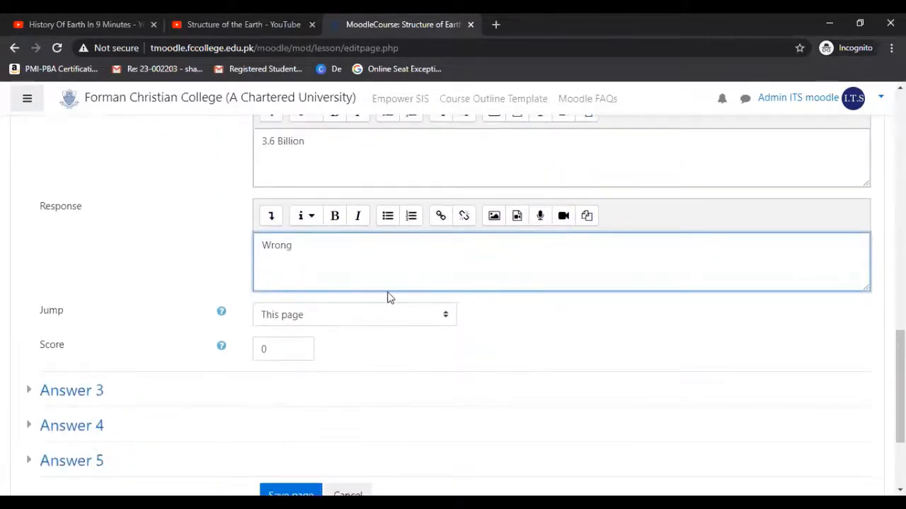
pyautogui.click(365, 314)
pyautogui.click(305, 417)
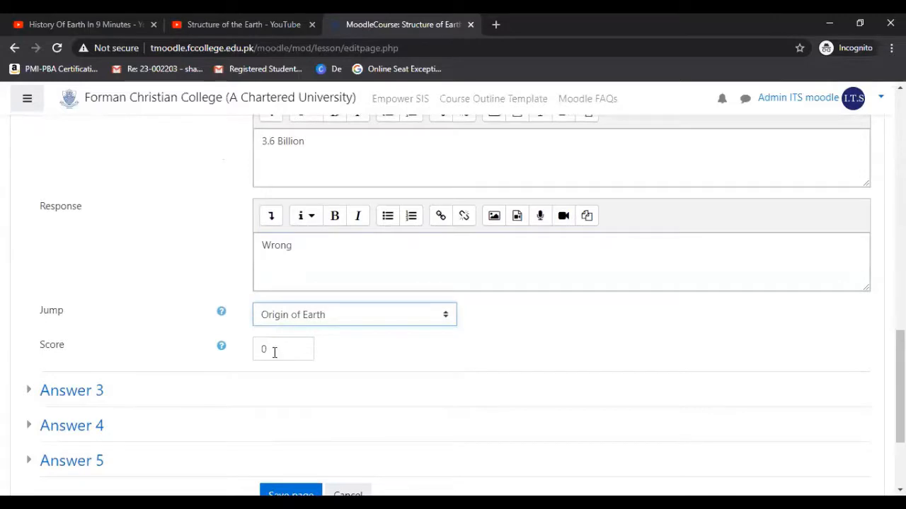
# Expand Answer 3 and fill in the answer text "4.6 Billion" and the response "Well done".
pyautogui.click(87, 394)
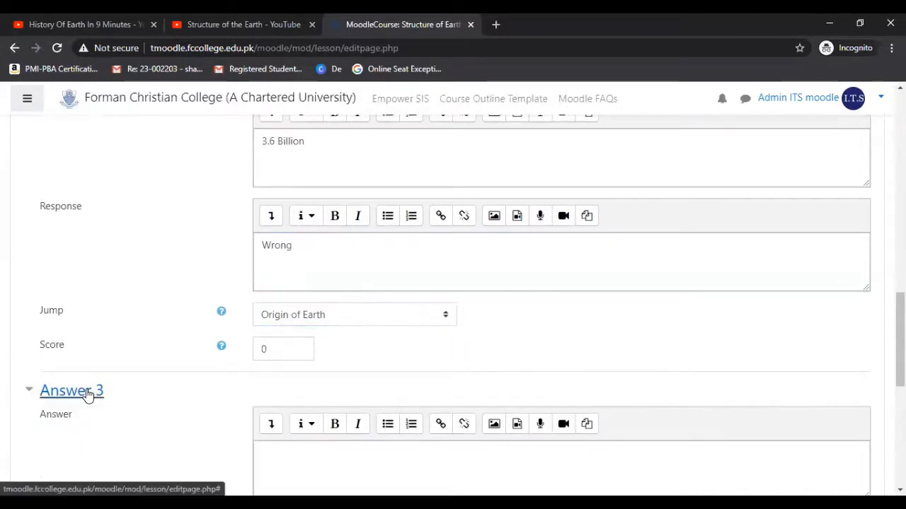
pyautogui.scroll(-2, 455, 330)
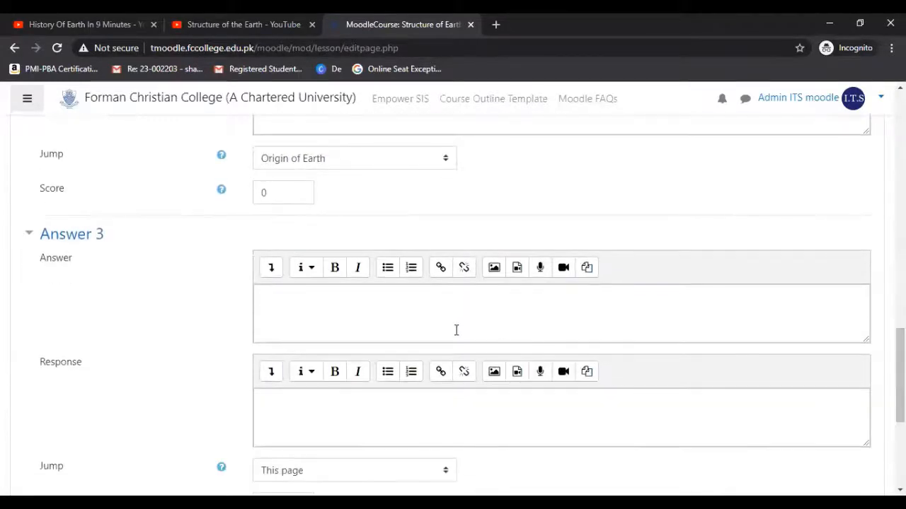
pyautogui.click(409, 300)
pyautogui.write('4.')
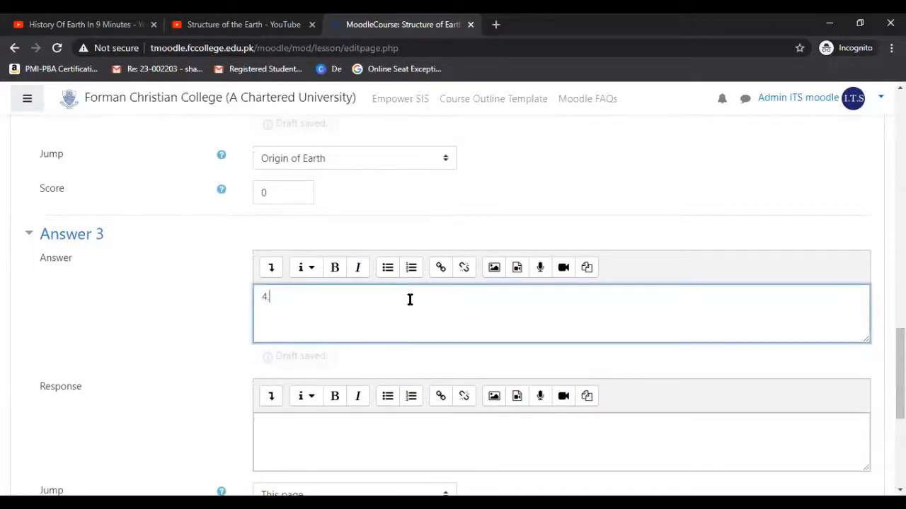
pyautogui.write('6 Bil')
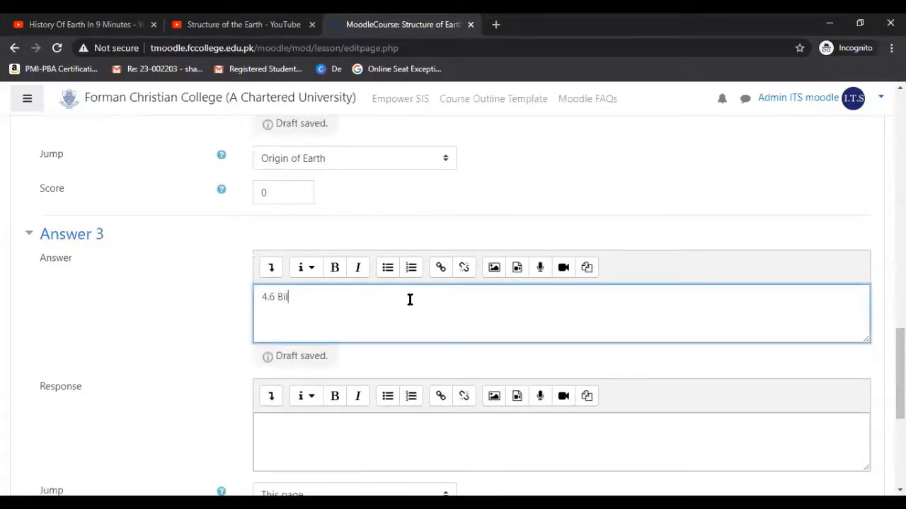
pyautogui.write('lion')
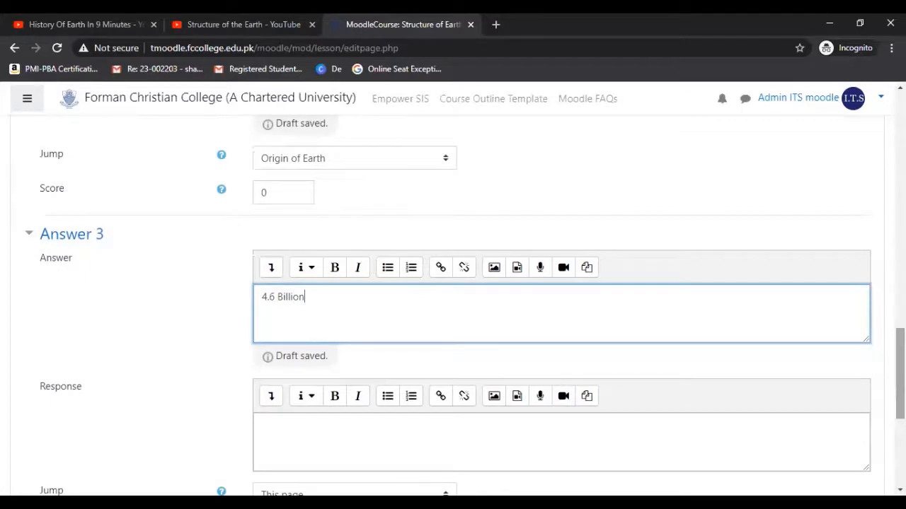
pyautogui.scroll(-2, 493, 352)
pyautogui.click(487, 275)
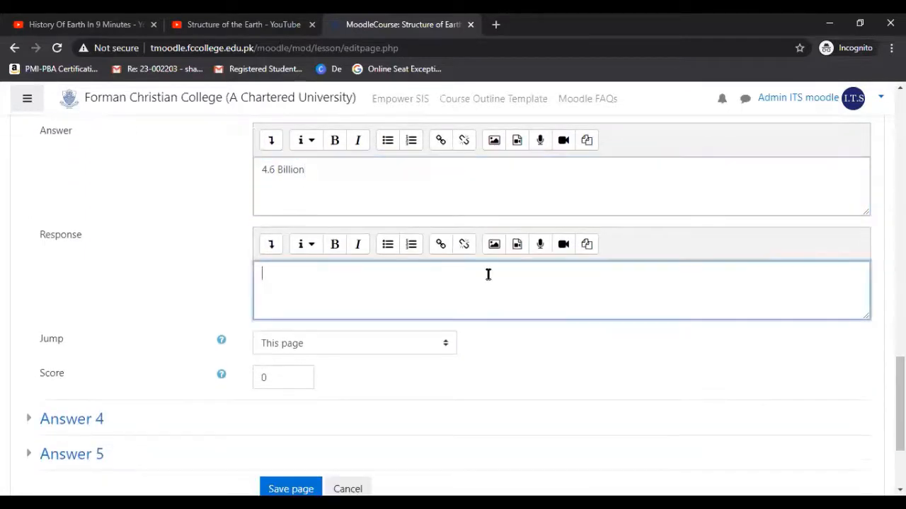
pyautogui.write('Well')
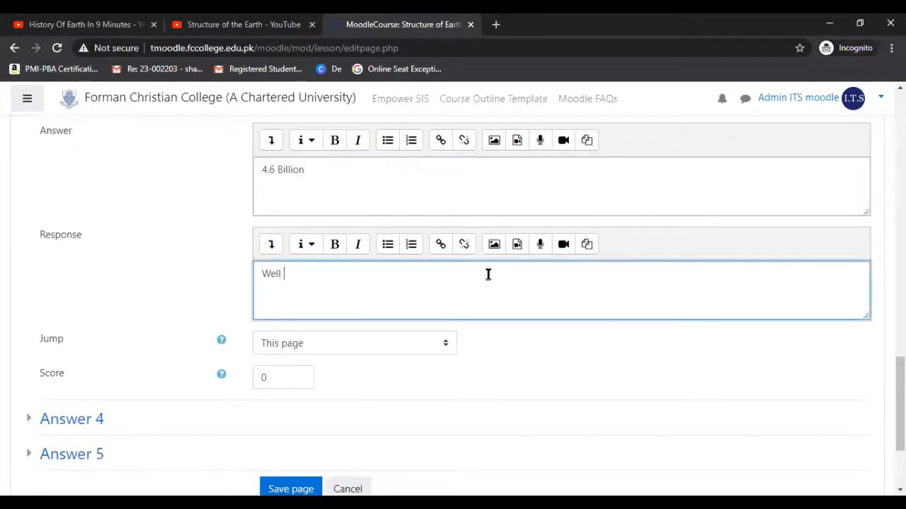
pyautogui.write(' done')
# Choose "This page" as the jump for Answer 3.
pyautogui.click(360, 347)
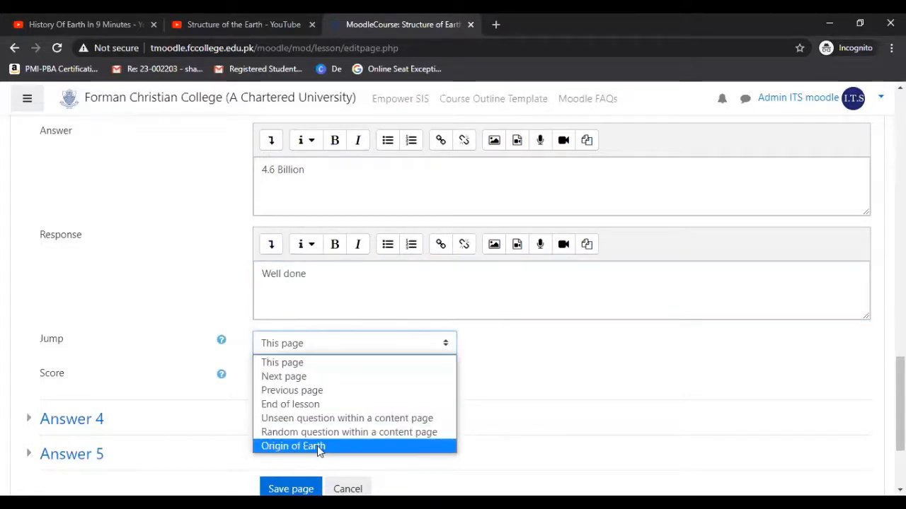
pyautogui.click(308, 362)
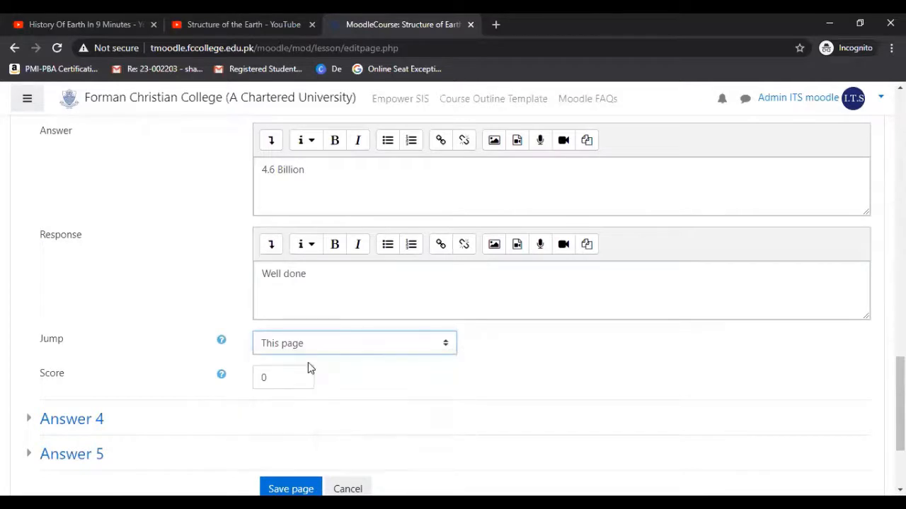
pyautogui.click(551, 372)
# Set Answer 3's score to 1 and save the multichoice question page.
pyautogui.moveTo(900, 375); pyautogui.dragTo(900, 394)
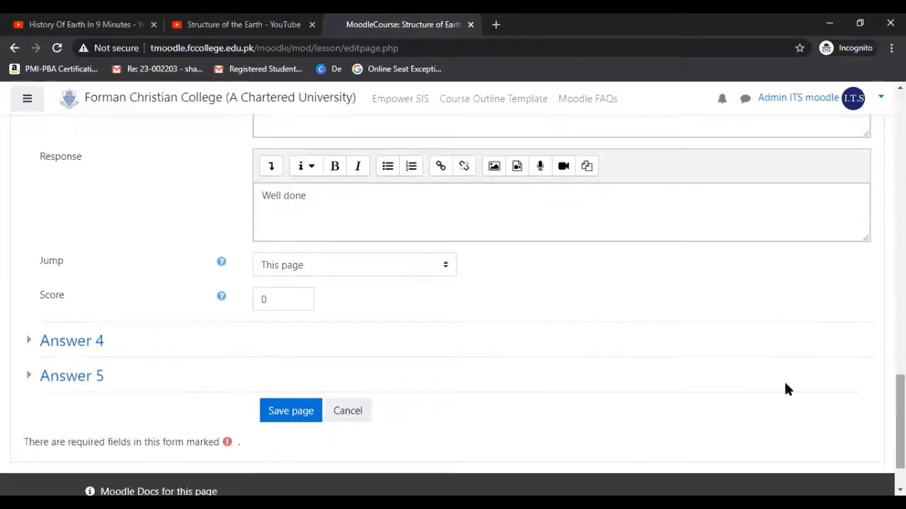
pyautogui.doubleClick(254, 300)
pyautogui.write('1')
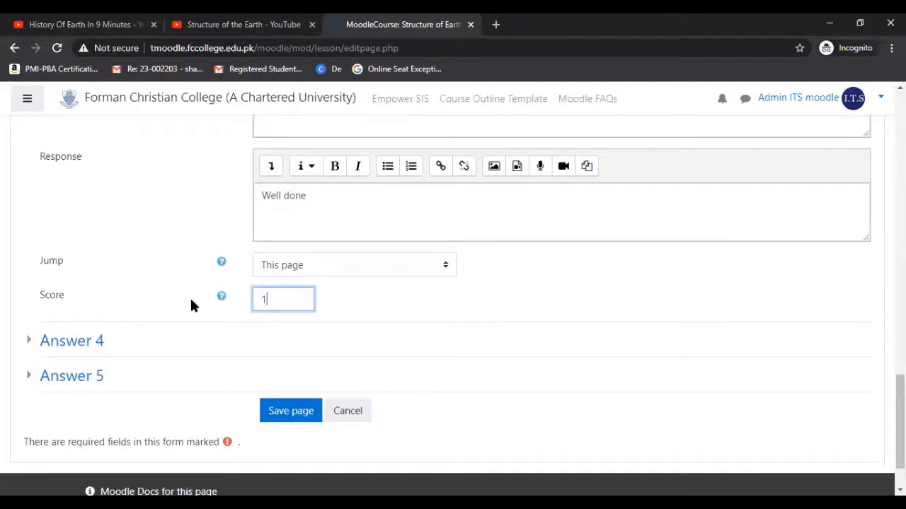
pyautogui.click(505, 311)
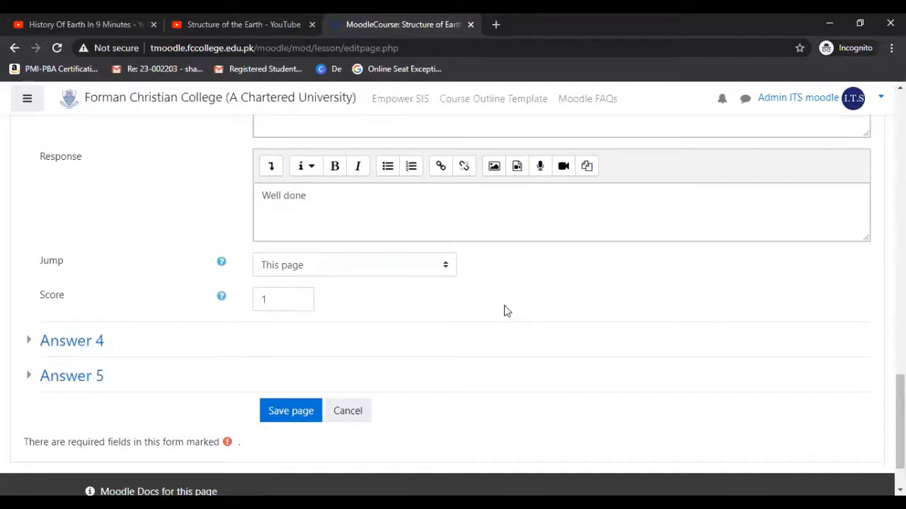
pyautogui.click(281, 415)
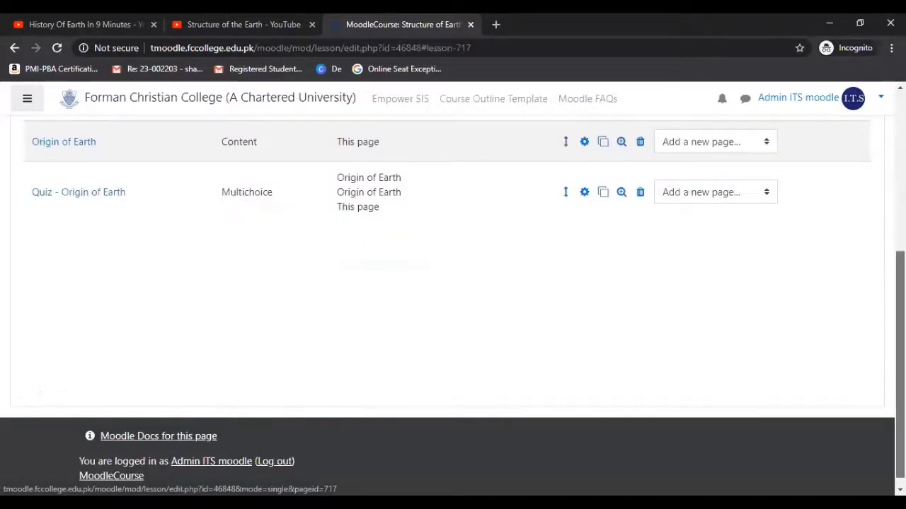
# Add a new True/false question page after the "Quiz - Origin of Earth" page in the lesson.
pyautogui.scroll(3, 900, 353)
pyautogui.scroll(1, 453, 298)
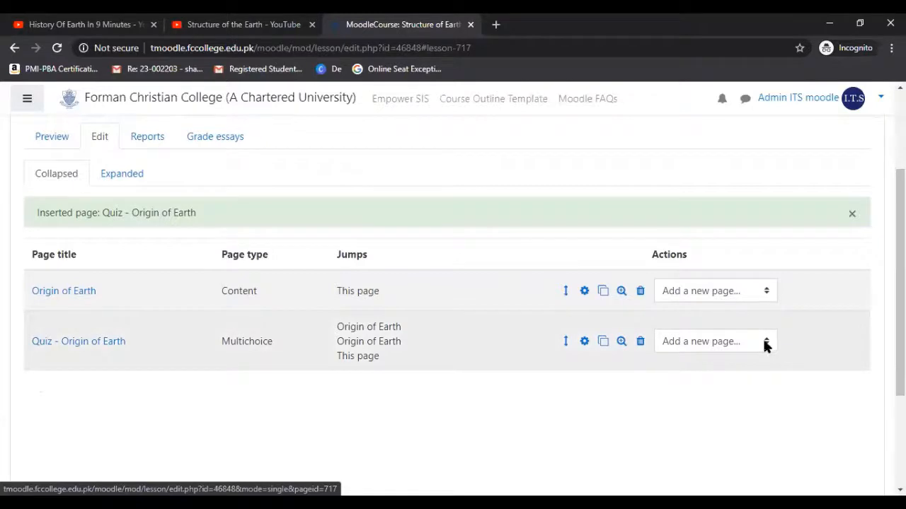
pyautogui.click(764, 343)
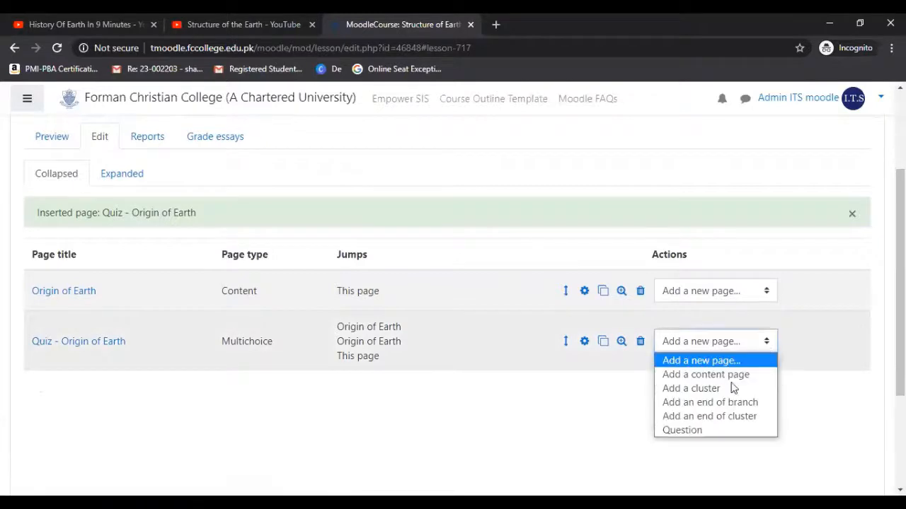
pyautogui.click(697, 430)
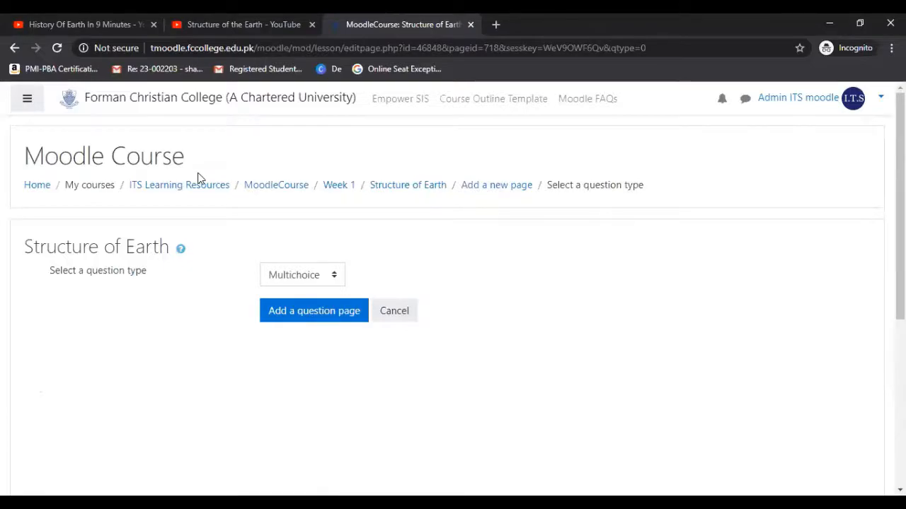
pyautogui.click(328, 279)
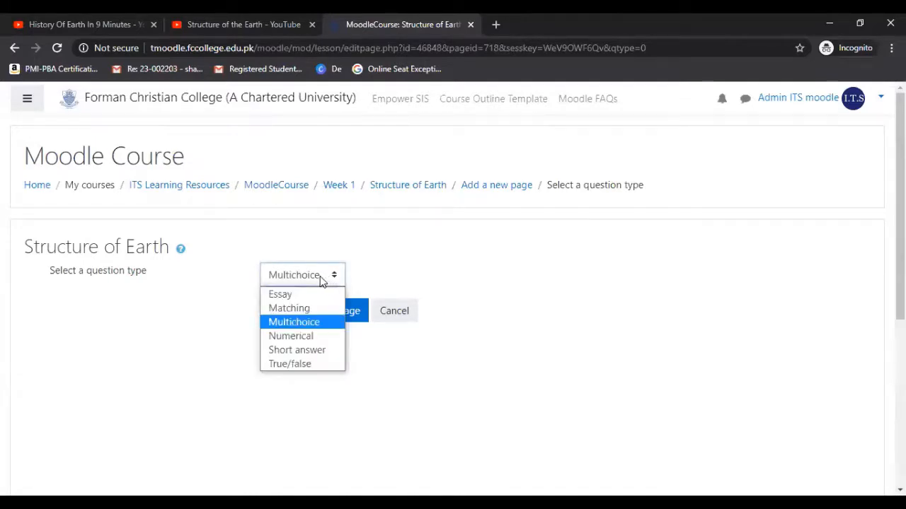
pyautogui.click(299, 364)
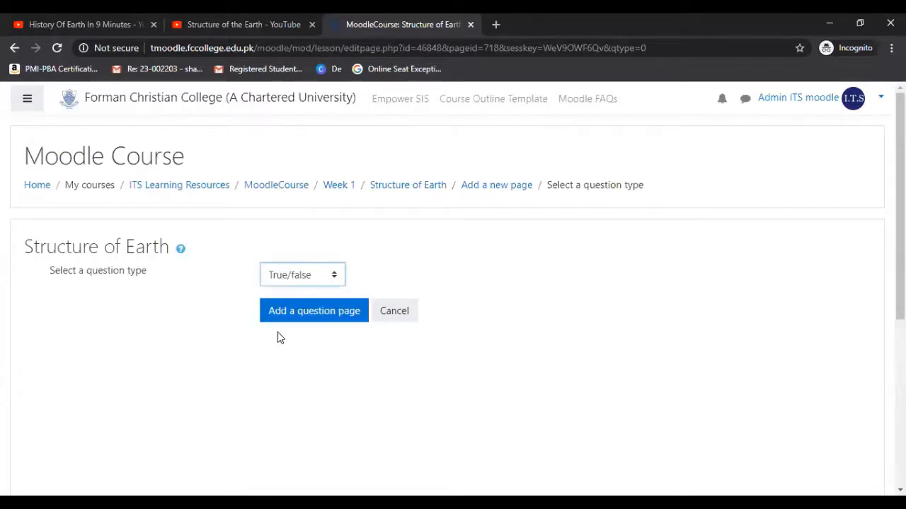
pyautogui.click(309, 319)
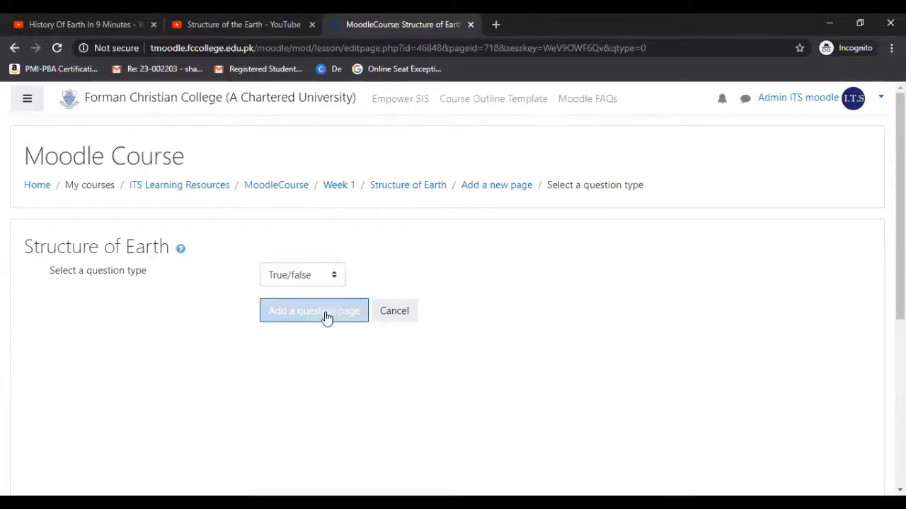
pyautogui.click(325, 318)
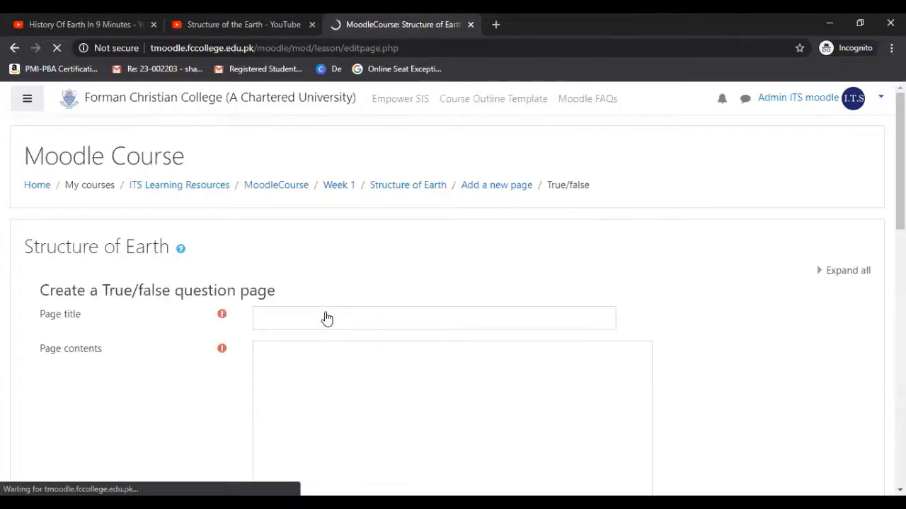
# Title the new True/false question page "Quiz - Origin of Earth - T/F".
pyautogui.click(334, 318)
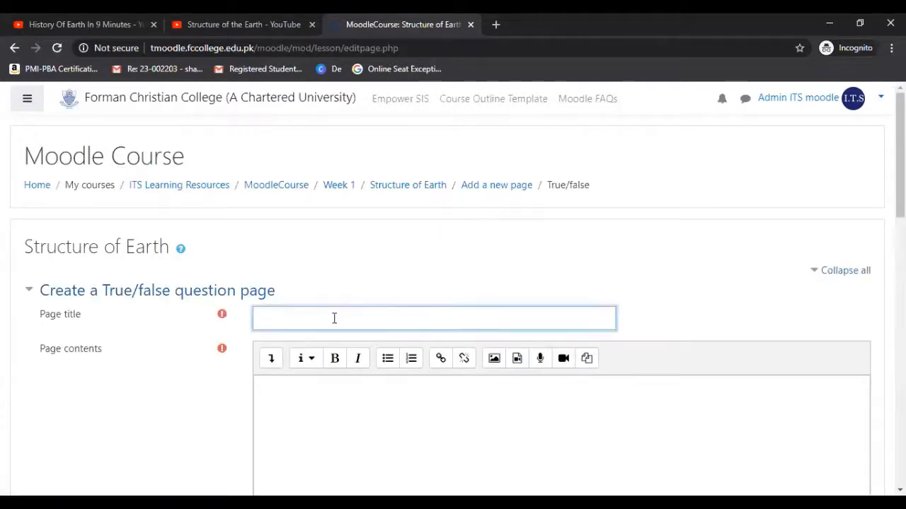
pyautogui.write('Quiz')
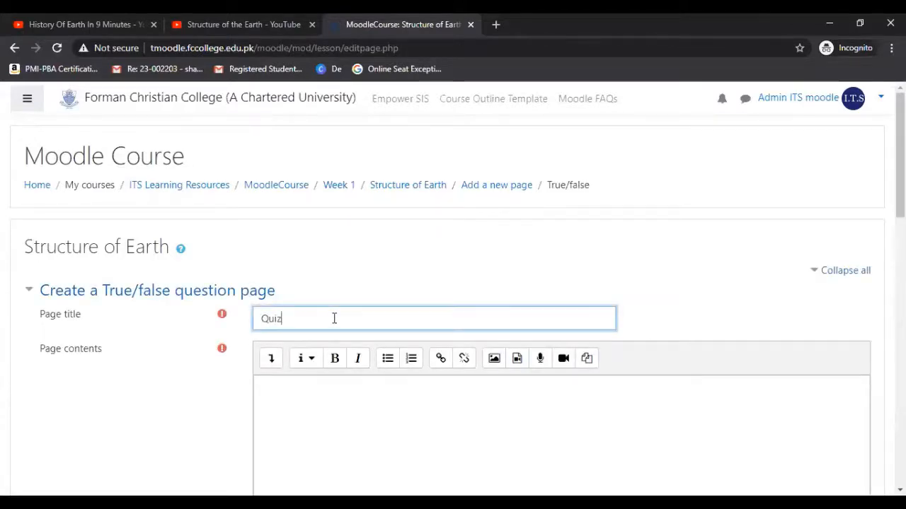
pyautogui.write(' - Origin of ')
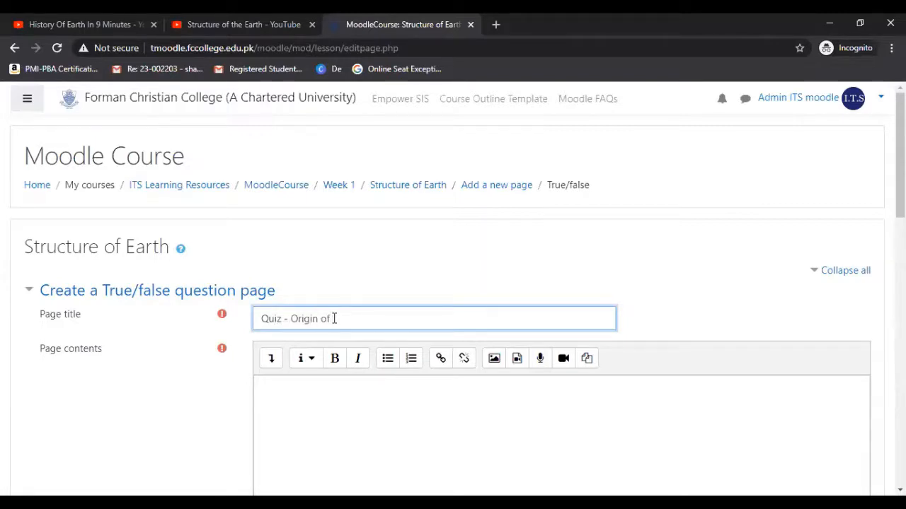
pyautogui.write('Earth')
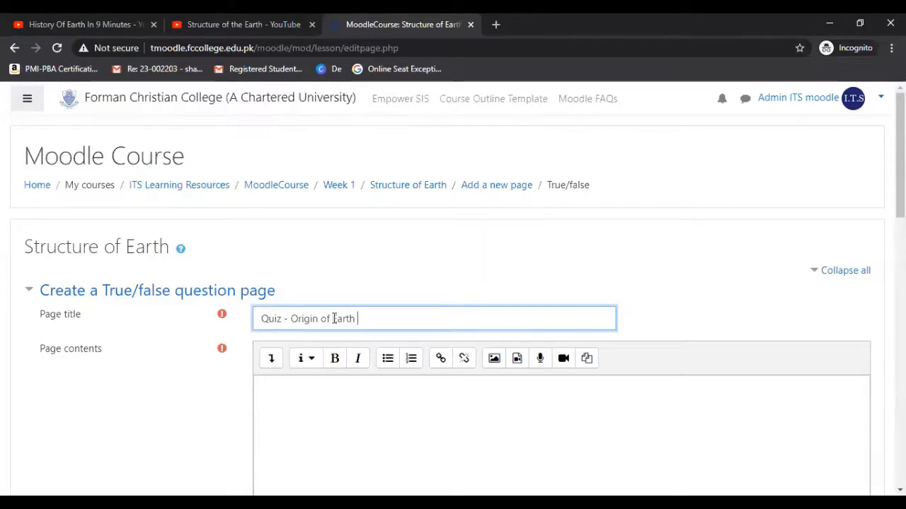
pyautogui.write(' - T/F')
# Enter the question statement "Early Earth lacked atmosphere" as the page contents.
pyautogui.scroll(-3, 453, 319)
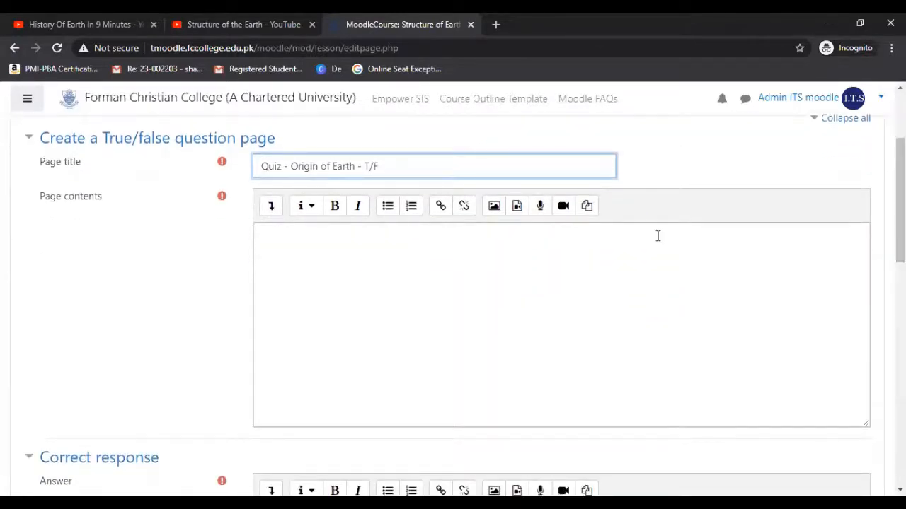
pyautogui.click(460, 246)
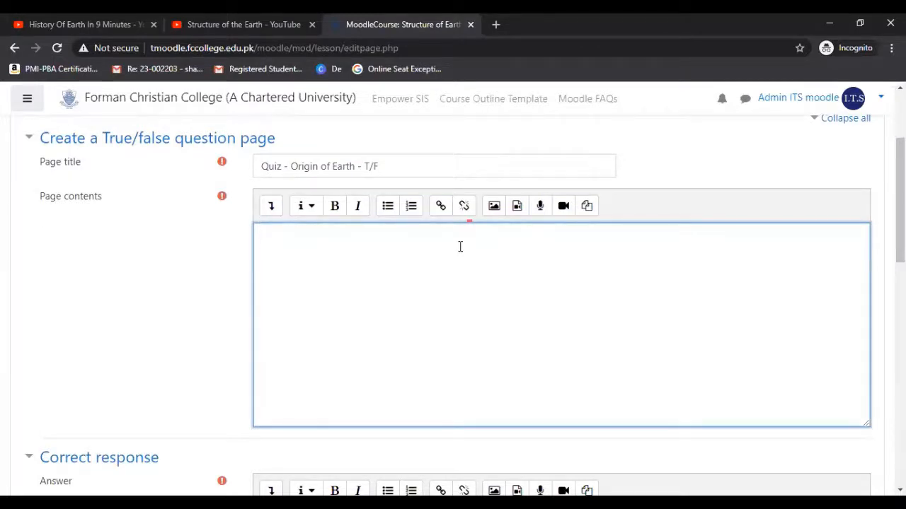
pyautogui.write('Early Earth lac')
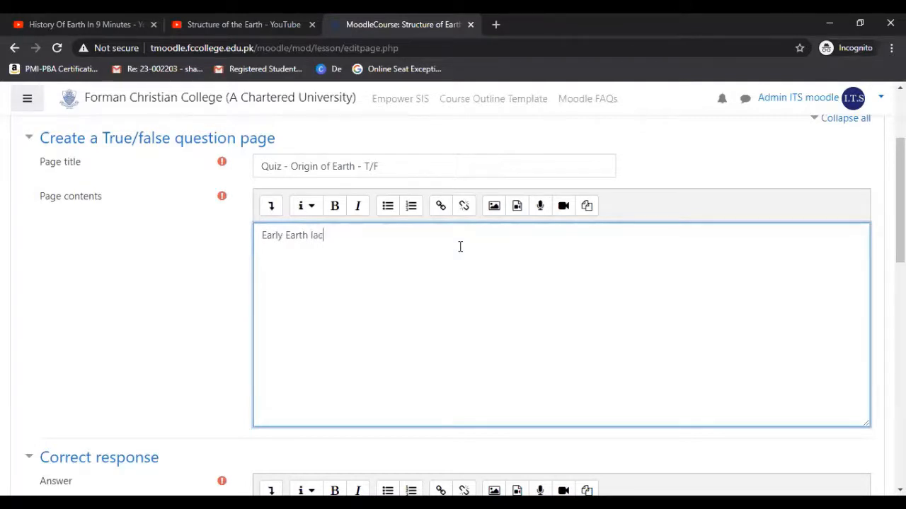
pyautogui.write('ked atmosphere')
pyautogui.scroll(-1, 900, 198)
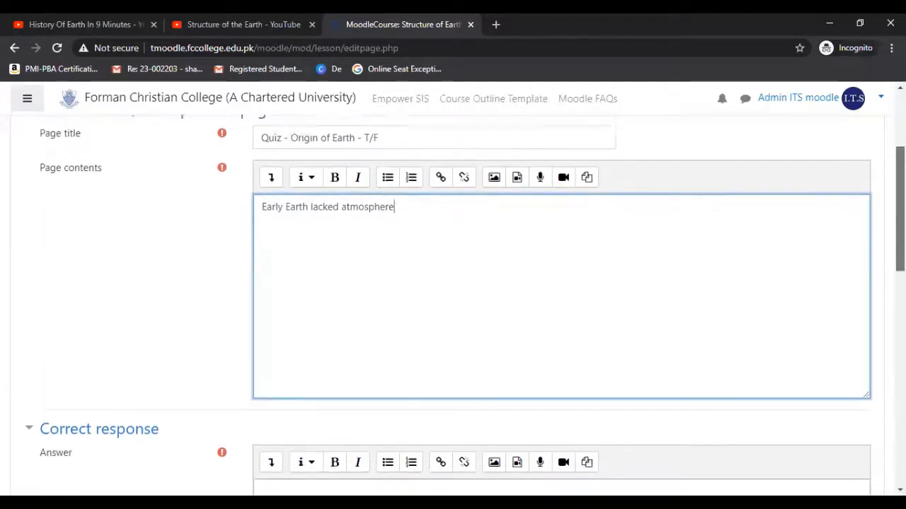
pyautogui.scroll(-1, 900, 213)
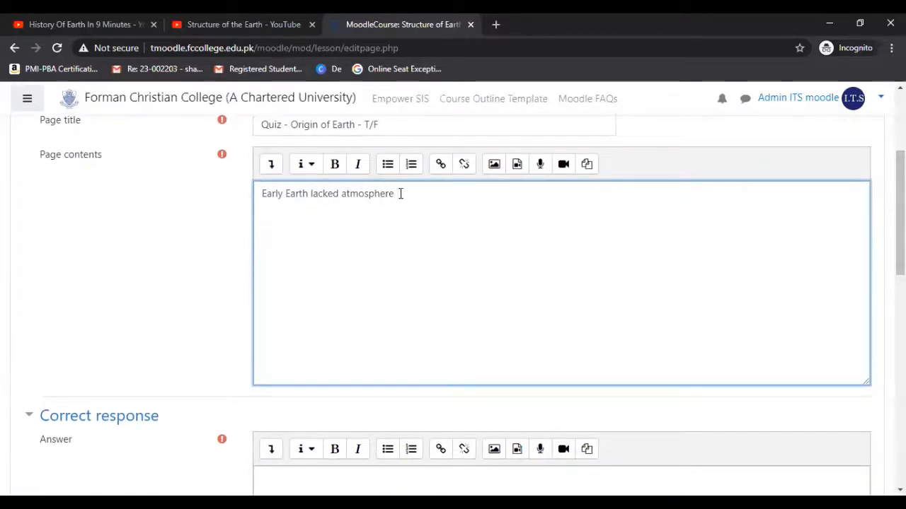
pyautogui.moveTo(400, 193); pyautogui.dragTo(247, 193)
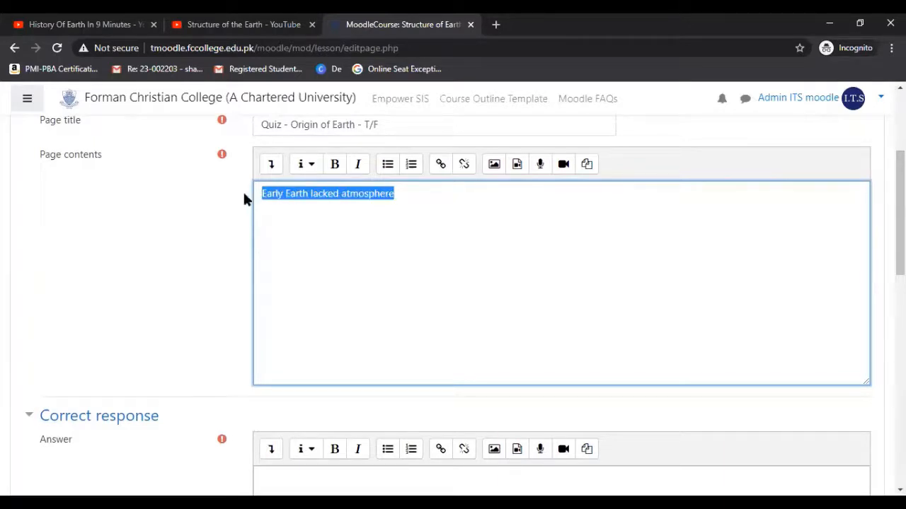
# Fill in "True" as the answer for the correct response.
pyautogui.scroll(-2, 899, 212)
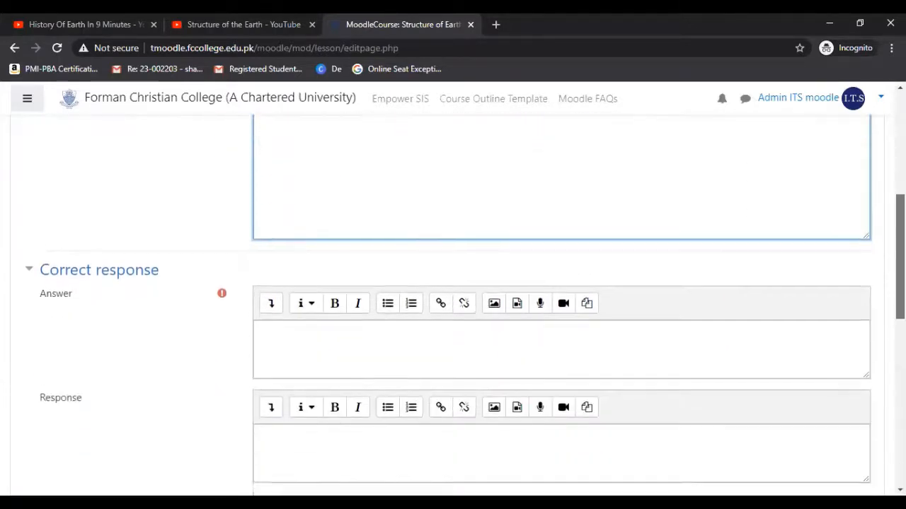
pyautogui.moveTo(900, 260); pyautogui.dragTo(900, 253)
pyautogui.click(490, 353)
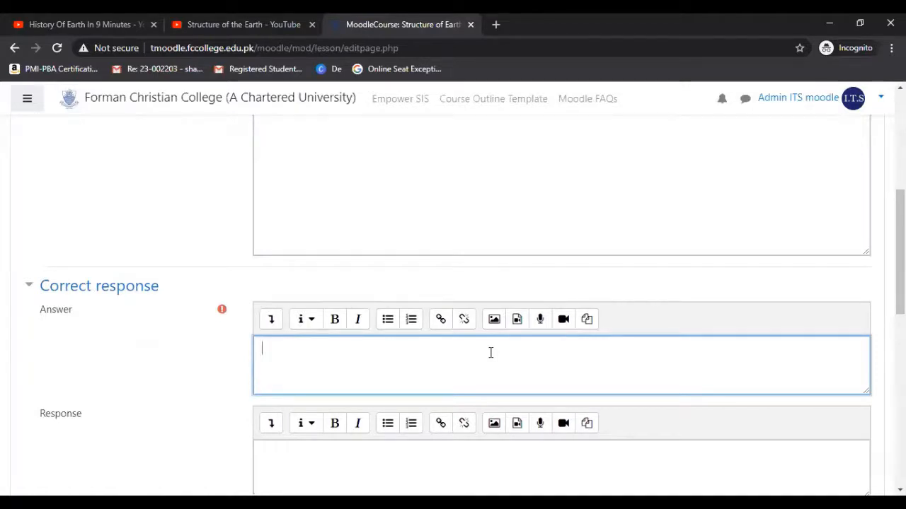
pyautogui.write('True')
# Enter "Well done!" as the feedback response for the correct answer.
pyautogui.scroll(-2, 512, 313)
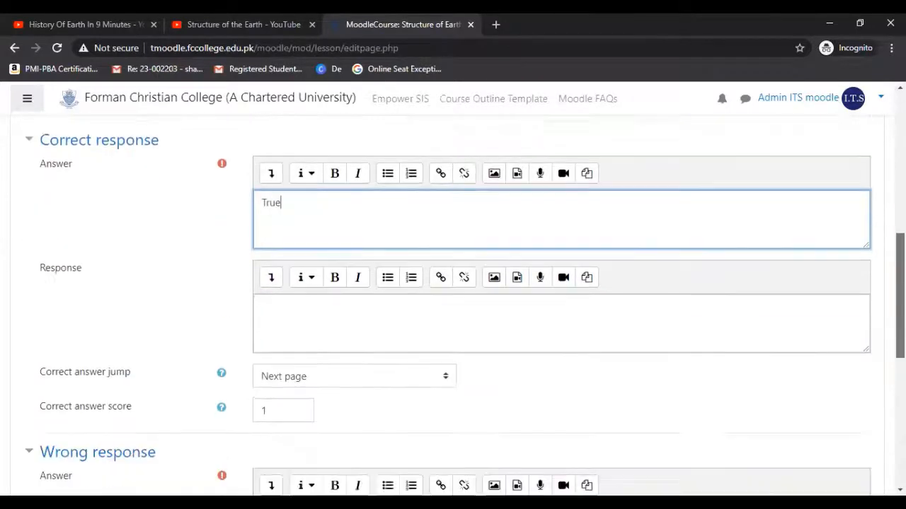
pyautogui.click(505, 305)
pyautogui.write('Weldone')
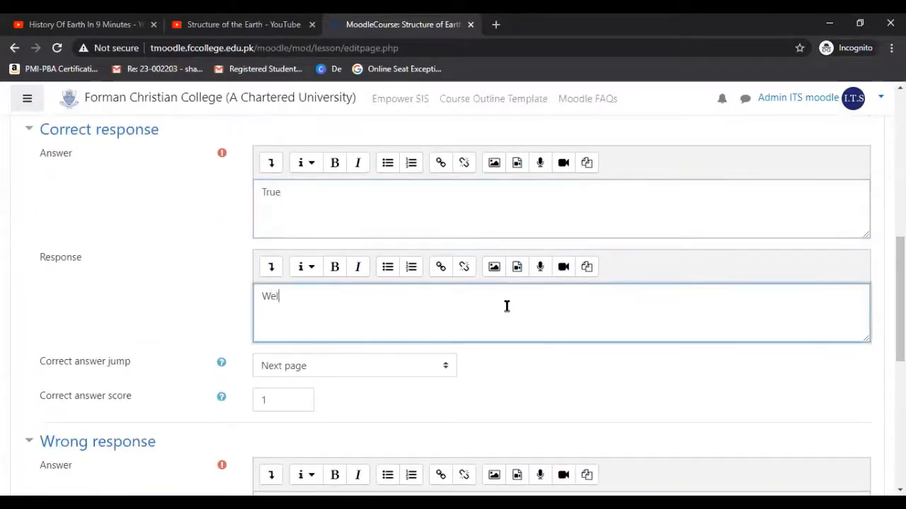
pyautogui.press('Left')
pyautogui.press('Left')
pyautogui.press('Left')
pyautogui.press('Left')
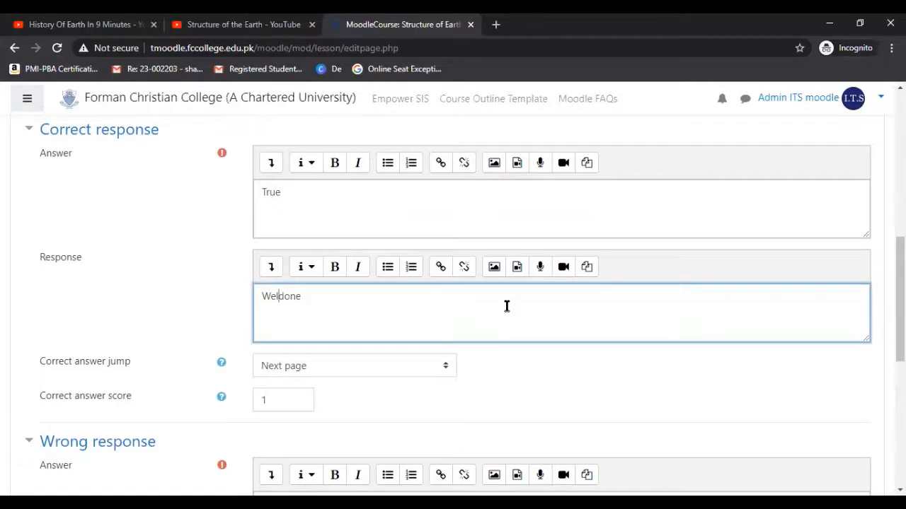
pyautogui.write('l')
pyautogui.press('End')
pyautogui.write('!')
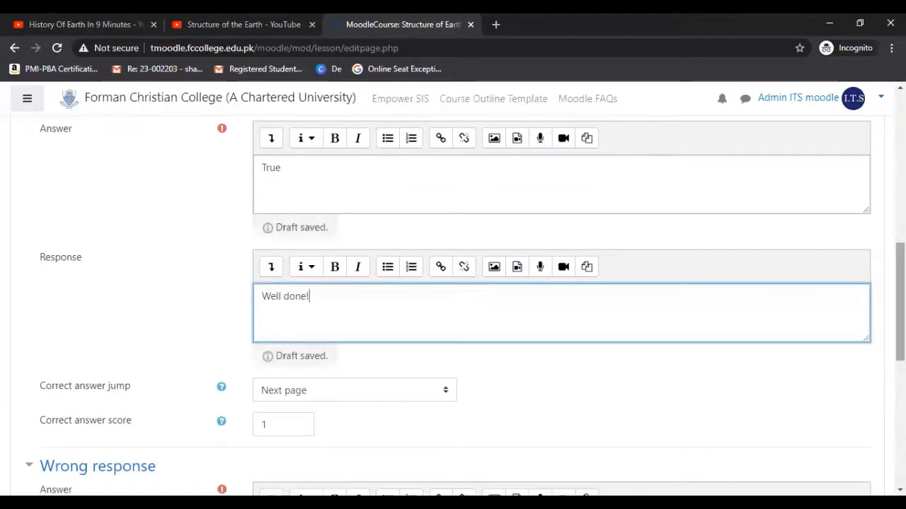
# Fill in "False" as the answer for the wrong response.
pyautogui.scroll(-1, 675, 306)
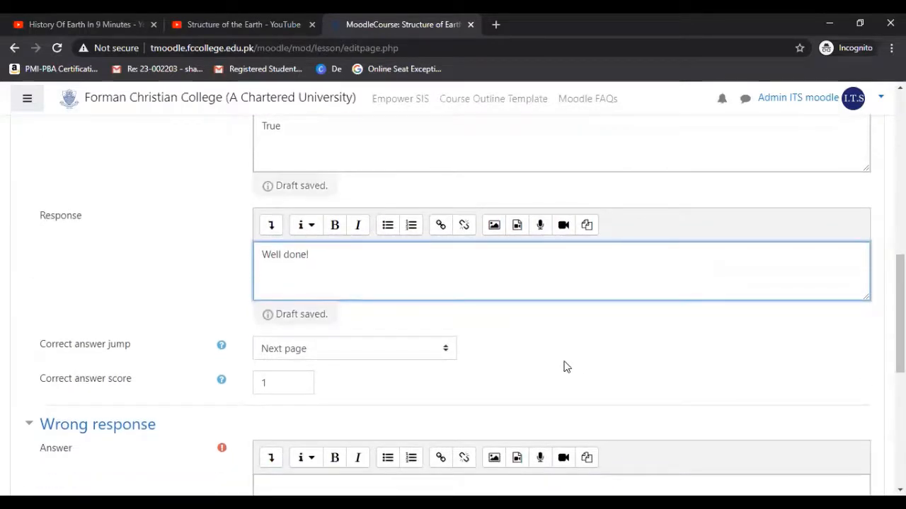
pyautogui.scroll(-2, 564, 366)
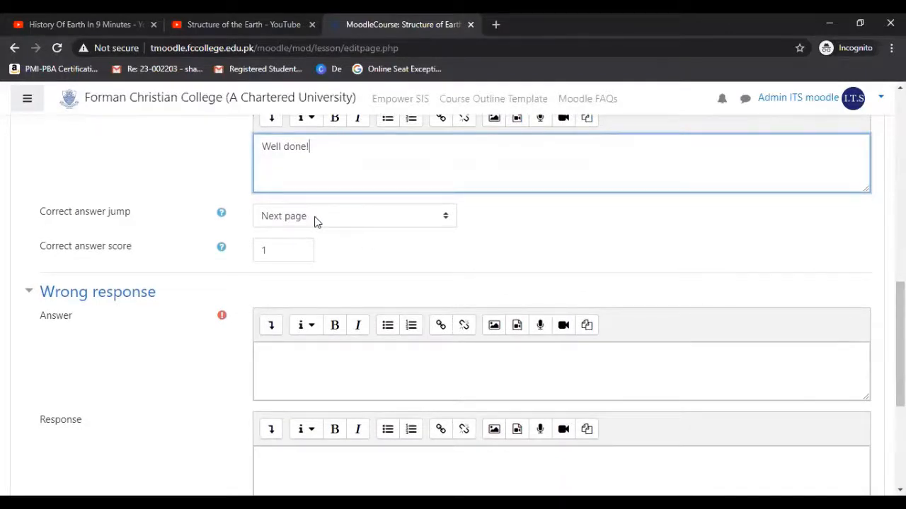
pyautogui.scroll(-2, 493, 262)
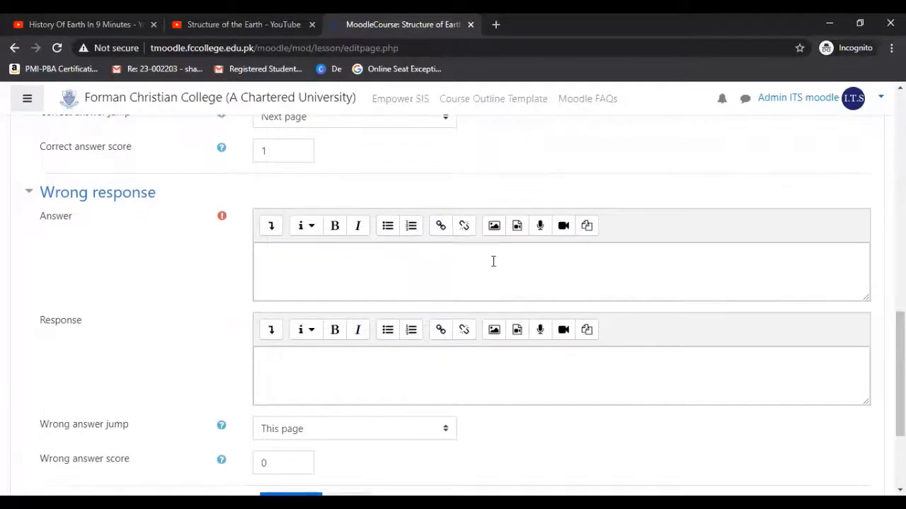
pyautogui.click(494, 261)
pyautogui.write('Fals')
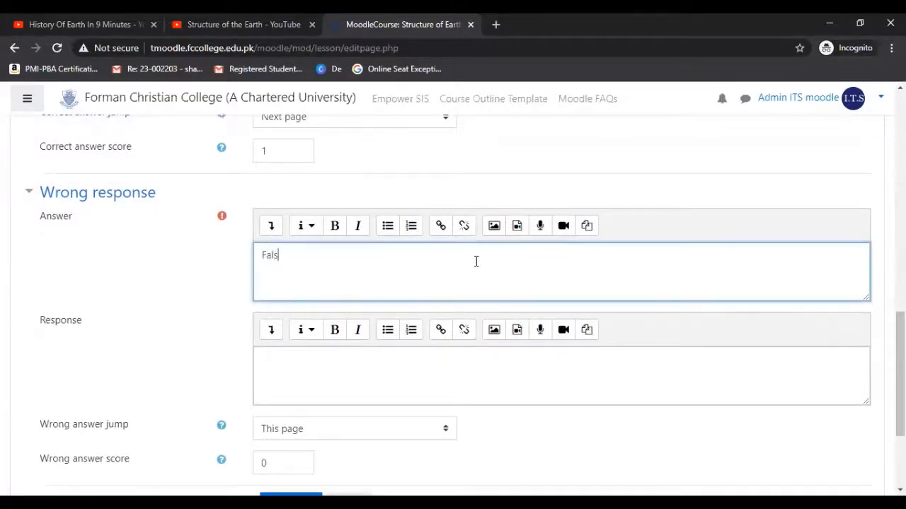
pyautogui.write('e')
# Enter "Wrong Answer" as the feedback response for the wrong answer.
pyautogui.scroll(-1, 423, 280)
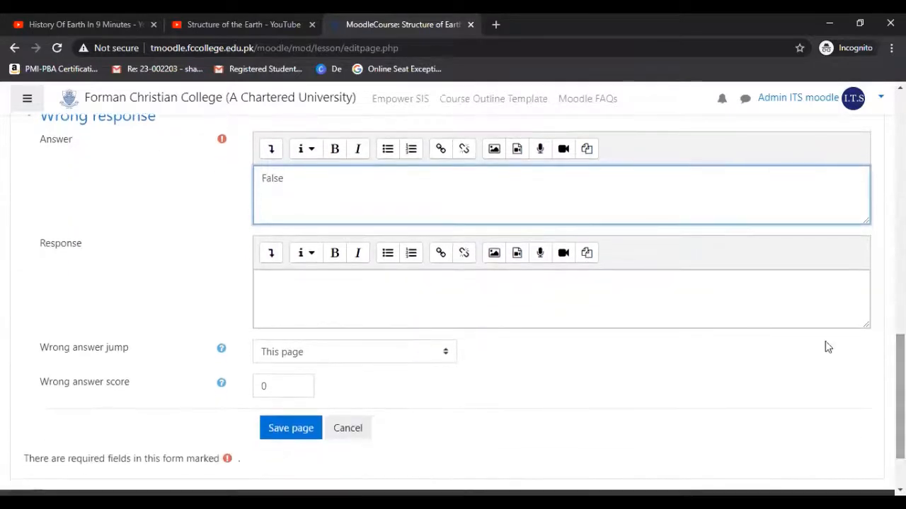
pyautogui.click(415, 278)
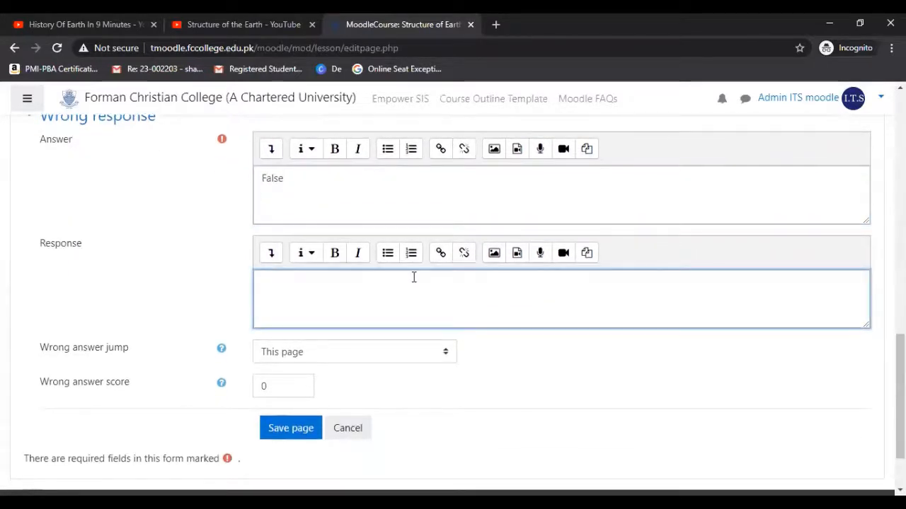
pyautogui.write('Wrong Answer')
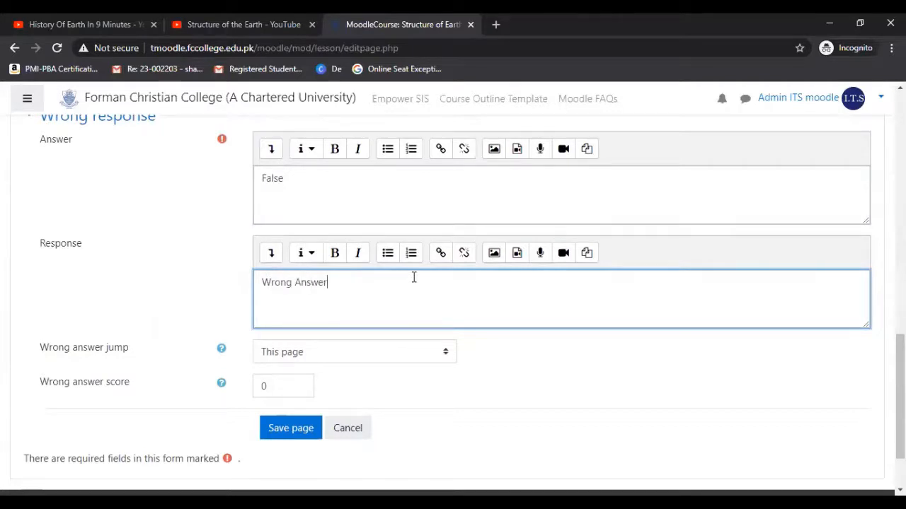
# Set the wrong answer jump to "Origin of Earth" and save the True/false question page.
pyautogui.moveTo(900, 397)
pyautogui.mouseDown()
pyautogui.moveTo(900, 413)
pyautogui.moveTo(900, 402)
pyautogui.mouseUp()
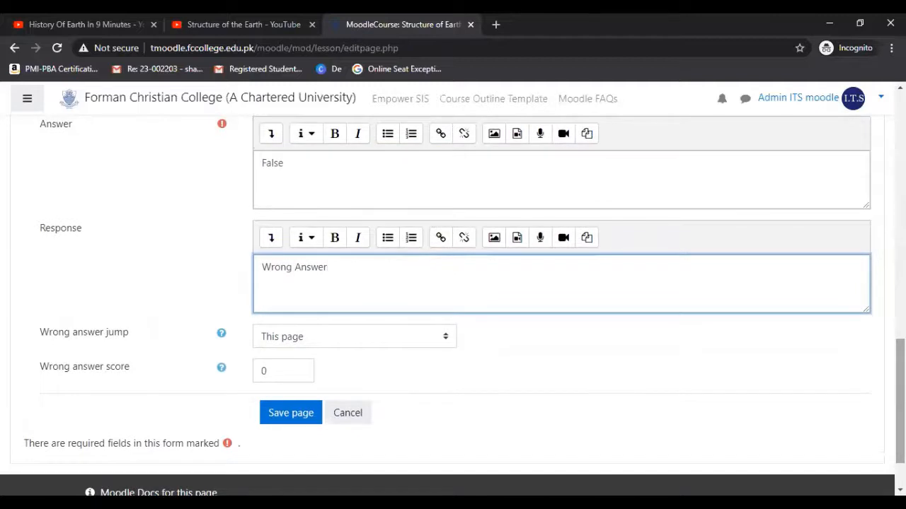
pyautogui.click(413, 340)
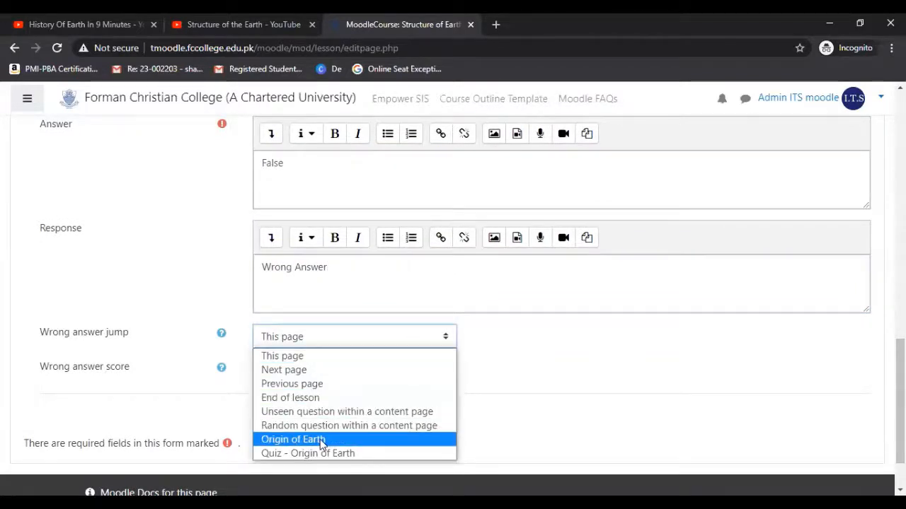
pyautogui.click(320, 440)
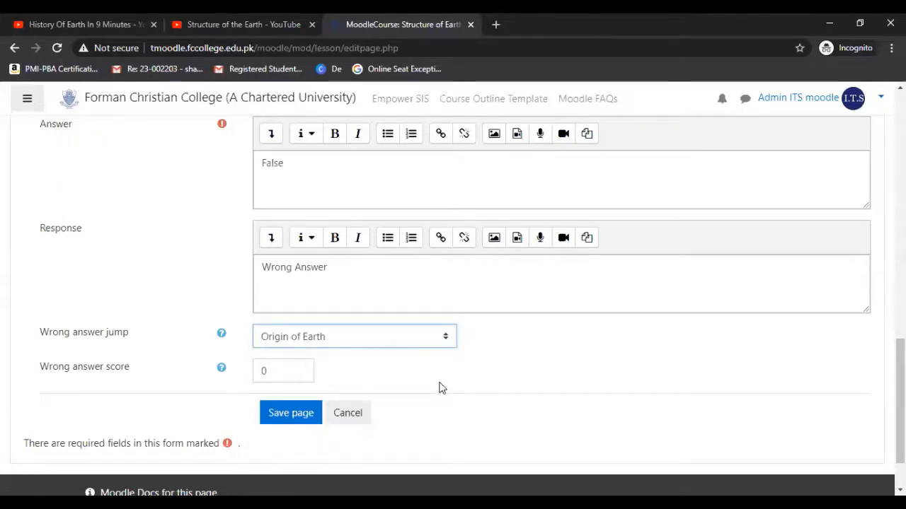
pyautogui.click(291, 411)
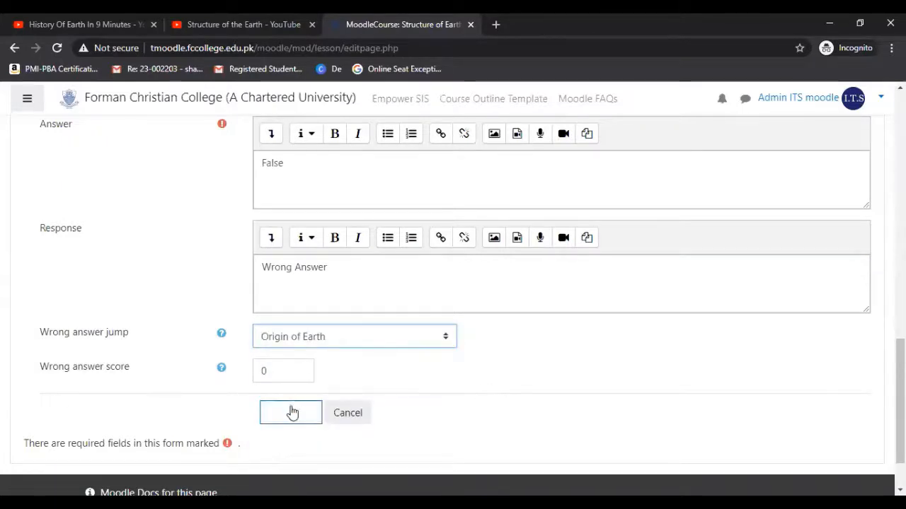
pyautogui.click(293, 421)
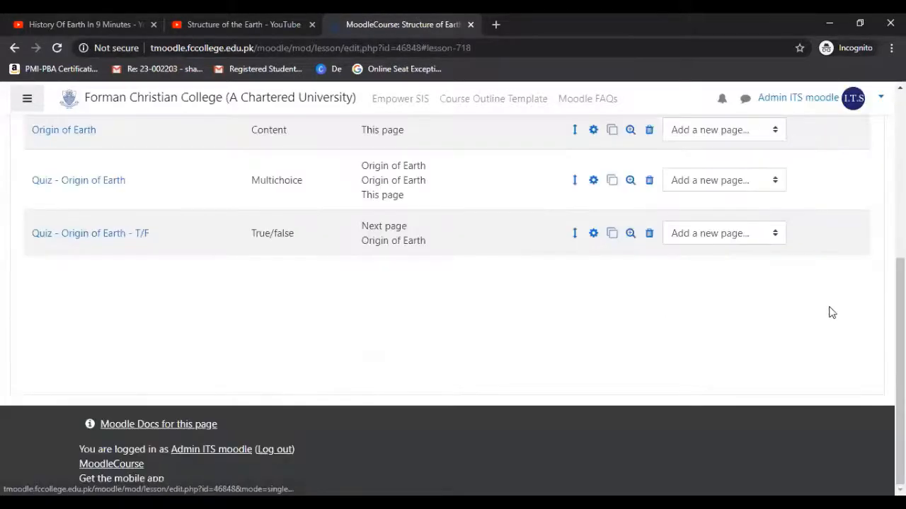
# Add a new content page after the "Quiz - Origin of Earth - T/F" page in the lesson.
pyautogui.scroll(3, 452, 269)
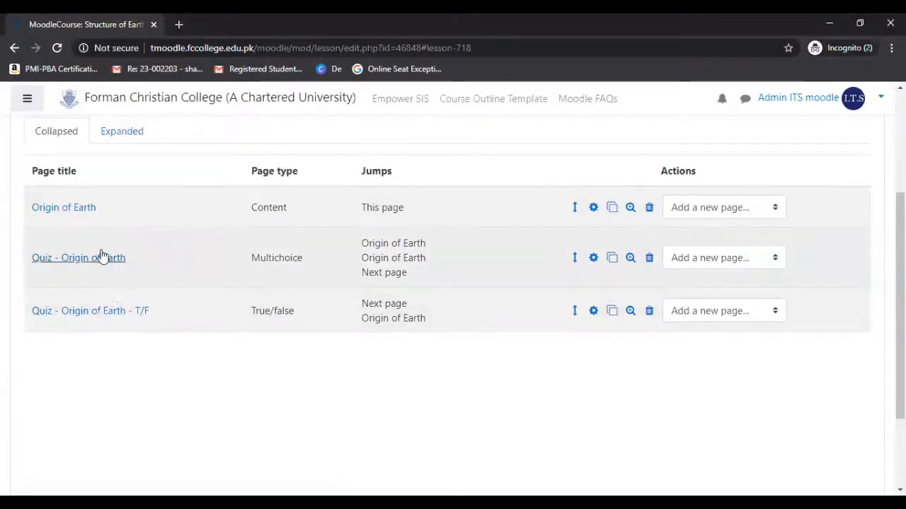
pyautogui.click(723, 311)
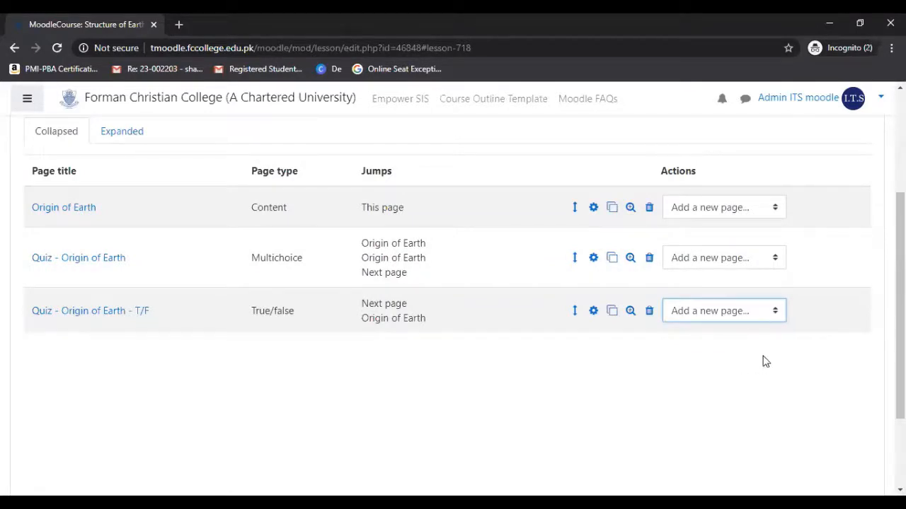
pyautogui.click(764, 316)
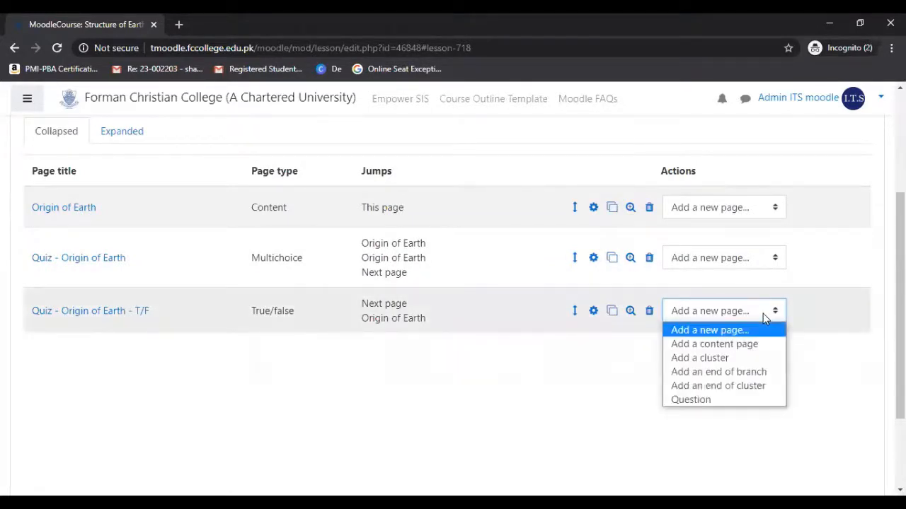
pyautogui.click(724, 348)
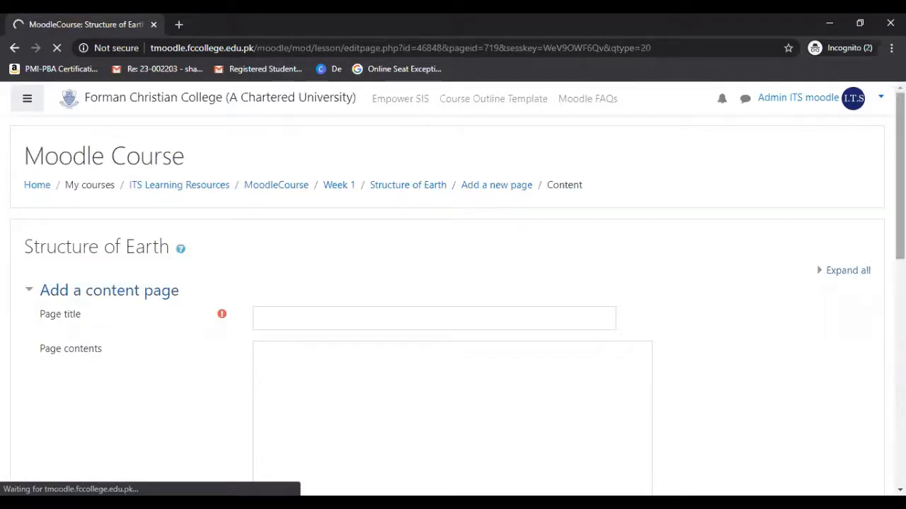
pyautogui.rightClick(737, 205)
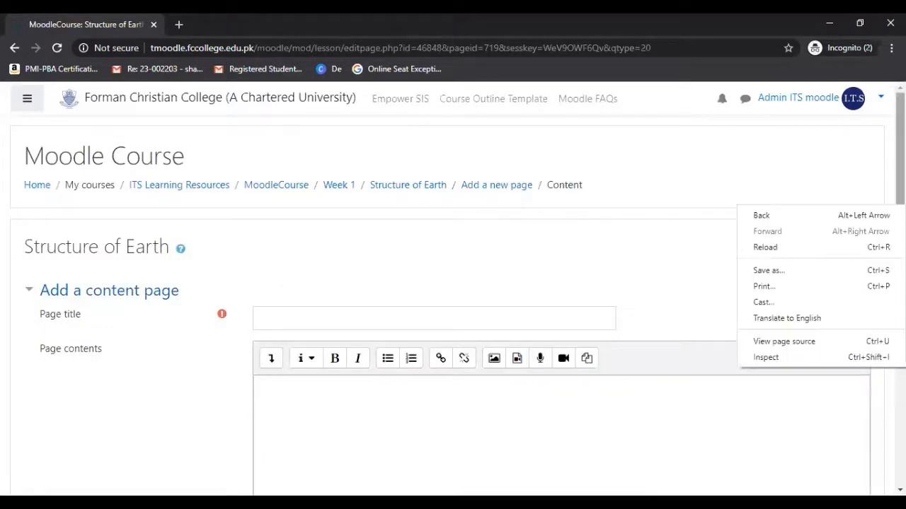
pyautogui.moveTo(900, 206); pyautogui.dragTo(900, 249)
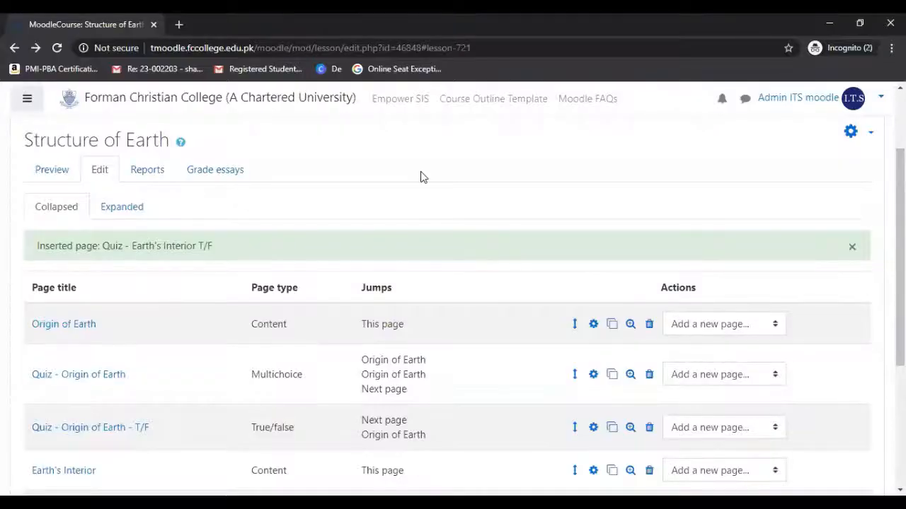
pyautogui.scroll(-2, 420, 176)
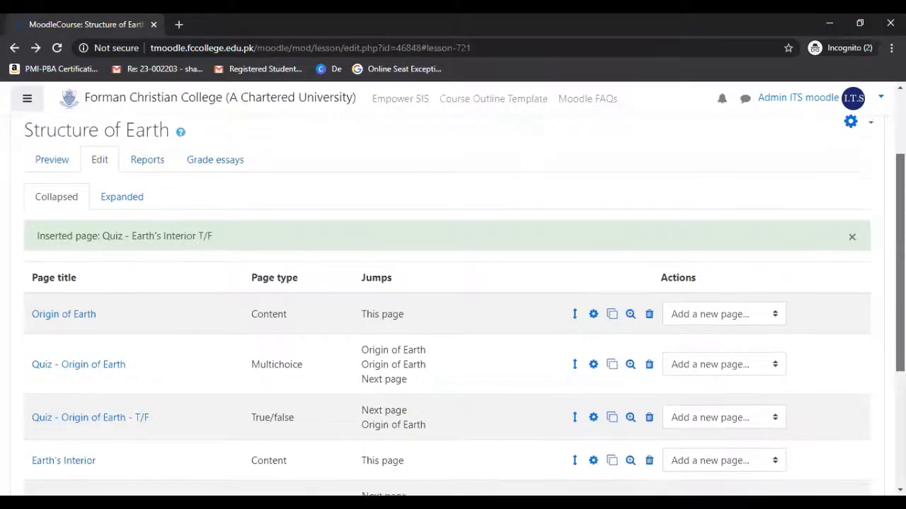
# Review the "Structure of Earth" lesson's list of content and quiz pages, starting with "Origin of Earth".
pyautogui.scroll(-1, 448, 304)
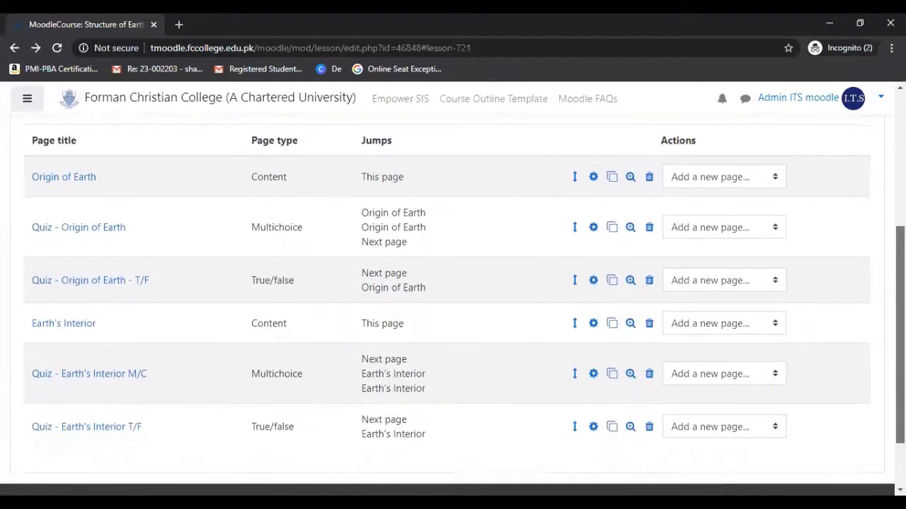
pyautogui.scroll(1, 447, 304)
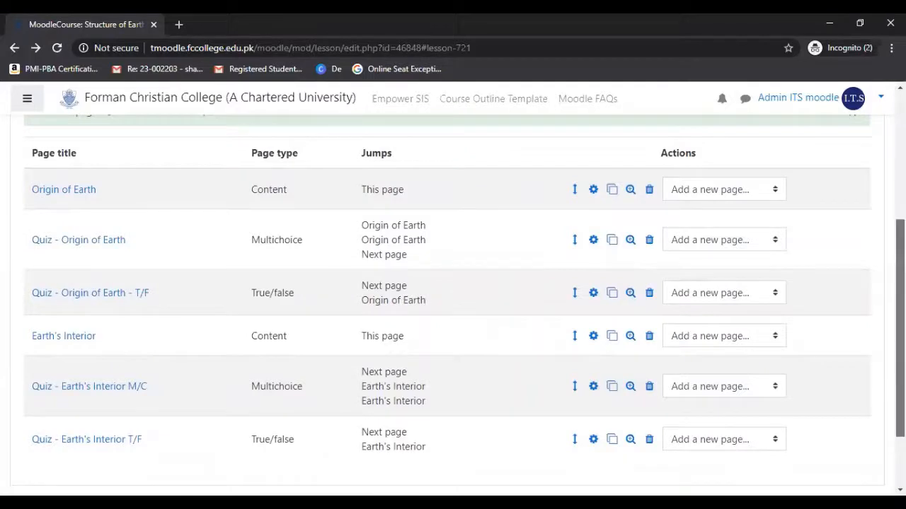
pyautogui.scroll(1, 453, 297)
pyautogui.scroll(2, 453, 305)
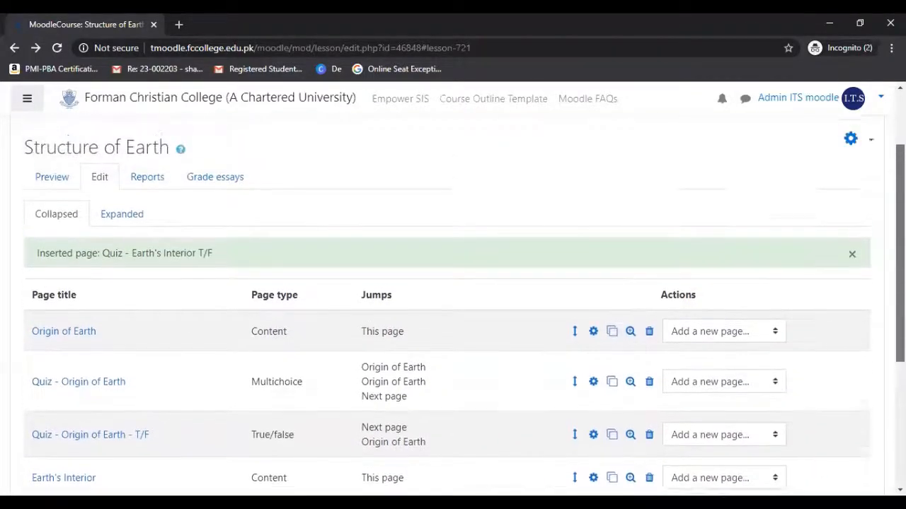
pyautogui.scroll(1, 217, 233)
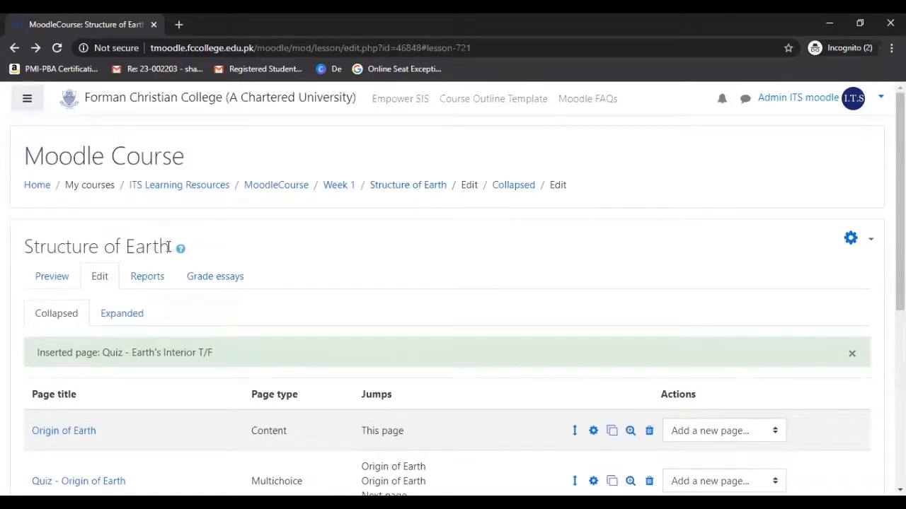
pyautogui.moveTo(168, 246); pyautogui.dragTo(22, 249)
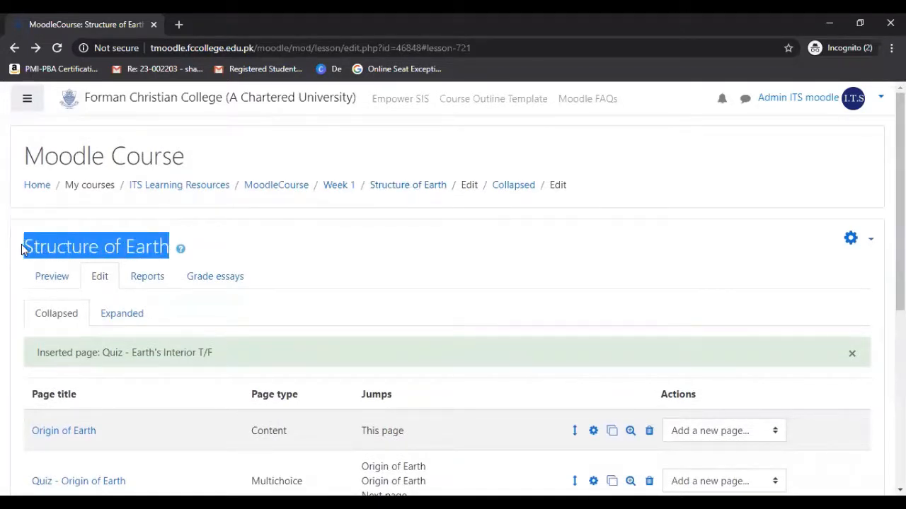
pyautogui.moveTo(900, 178); pyautogui.dragTo(900, 286)
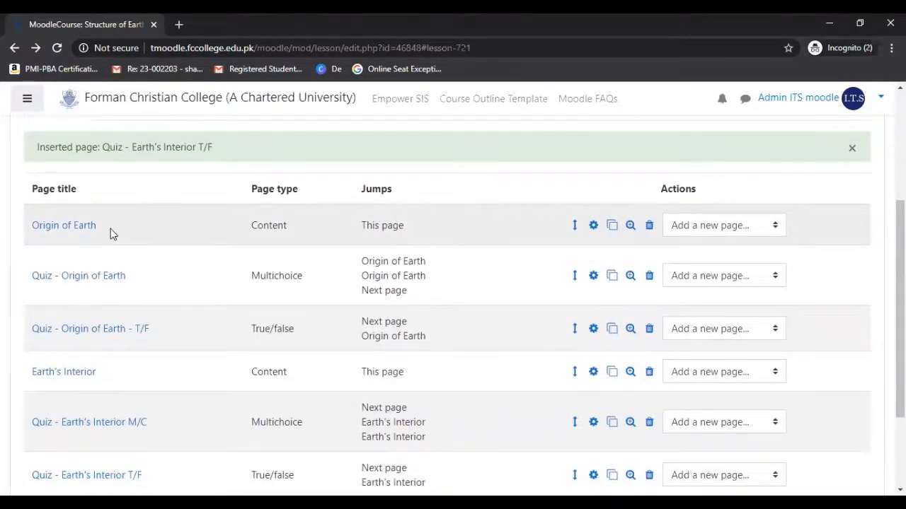
pyautogui.moveTo(110, 231); pyautogui.dragTo(30, 229)
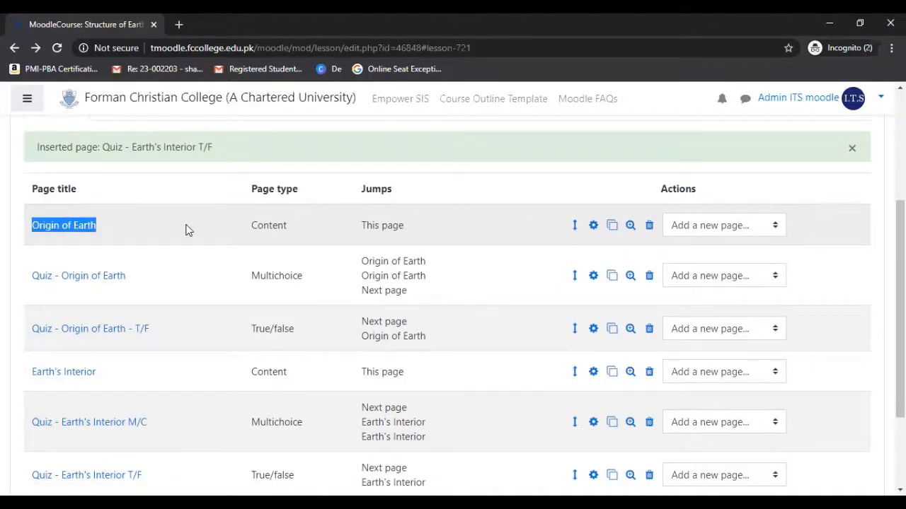
# Preview the "Origin of Earth" content page with its text and video, and return to the lesson's page list.
pyautogui.click(631, 227)
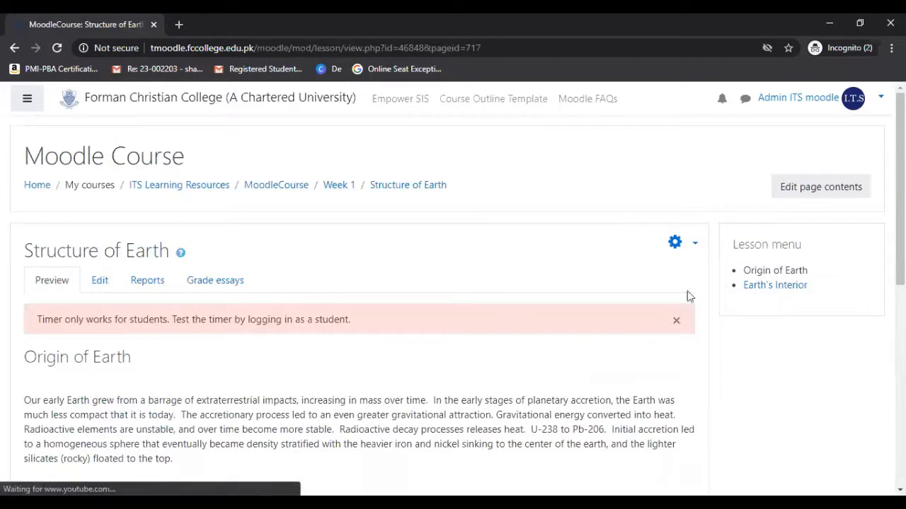
pyautogui.scroll(-4, 354, 297)
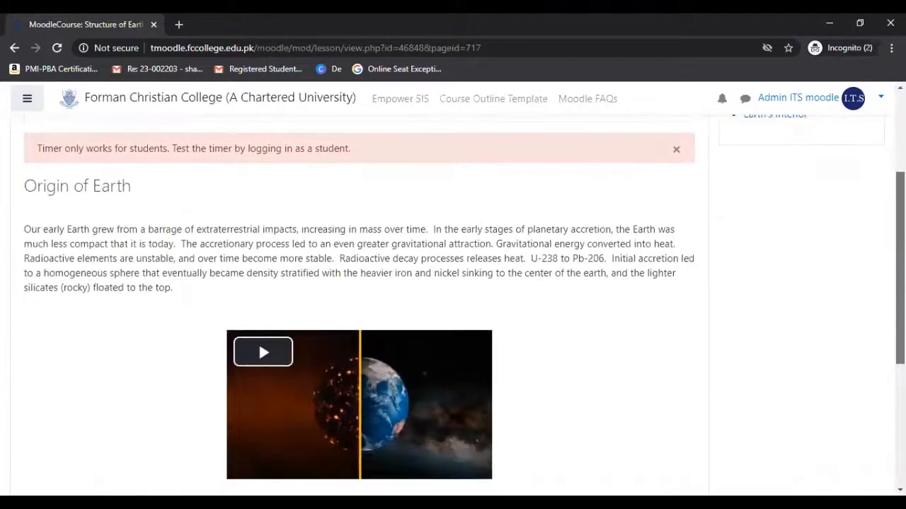
pyautogui.scroll(3, 354, 305)
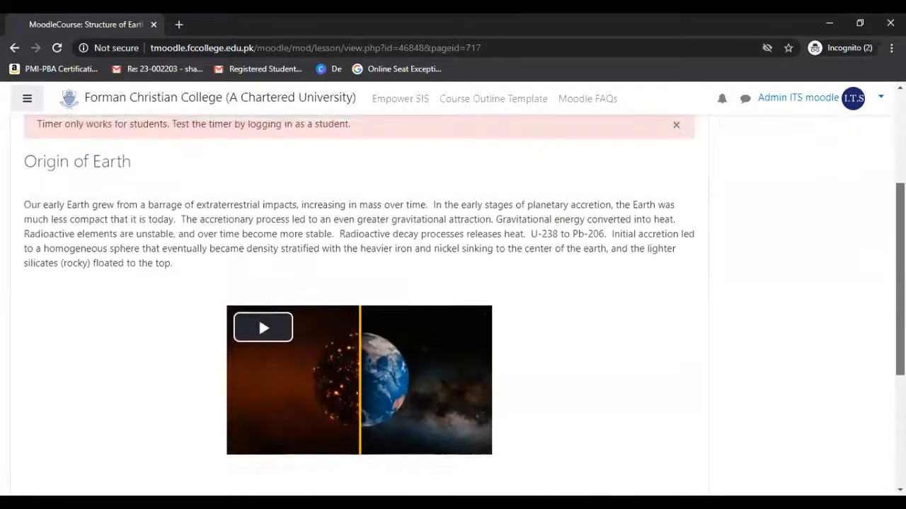
pyautogui.scroll(2, 354, 305)
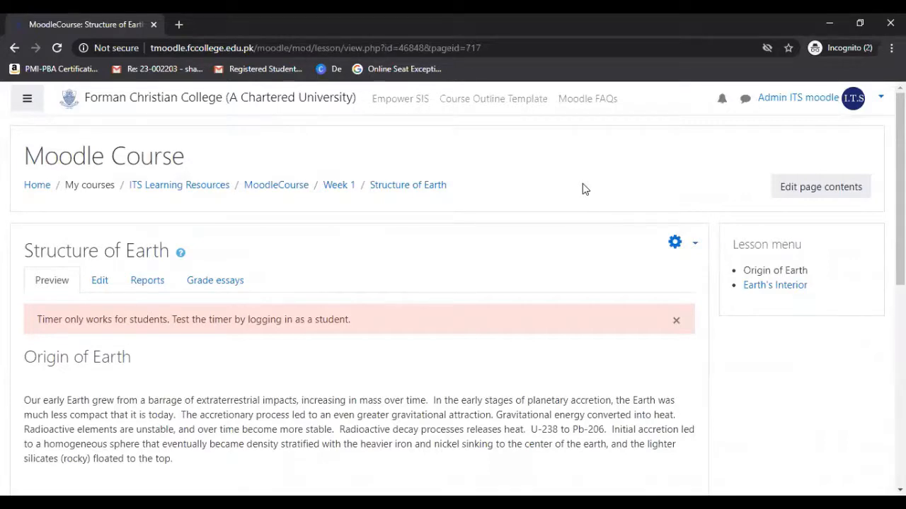
pyautogui.click(14, 47)
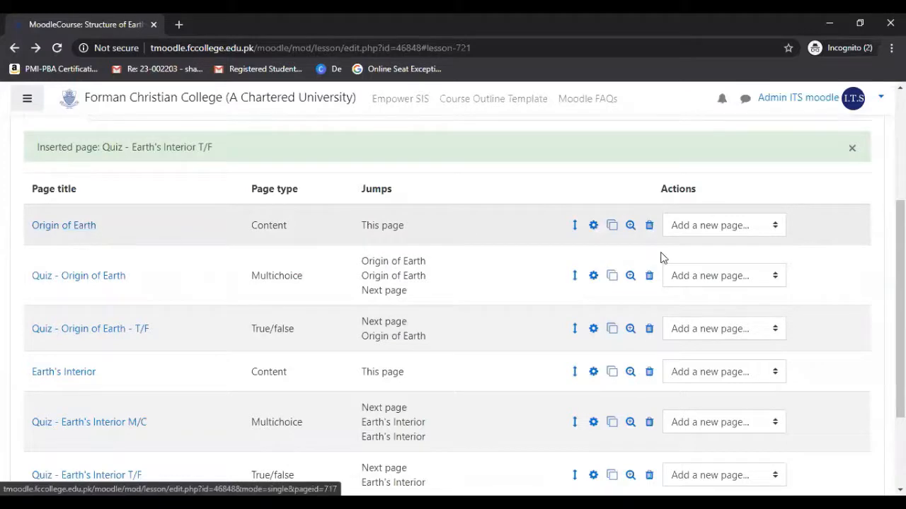
# Preview the "Earth's Interior" content page down to its quiz button, and return to the lesson's page list.
pyautogui.moveTo(900, 309); pyautogui.dragTo(900, 338)
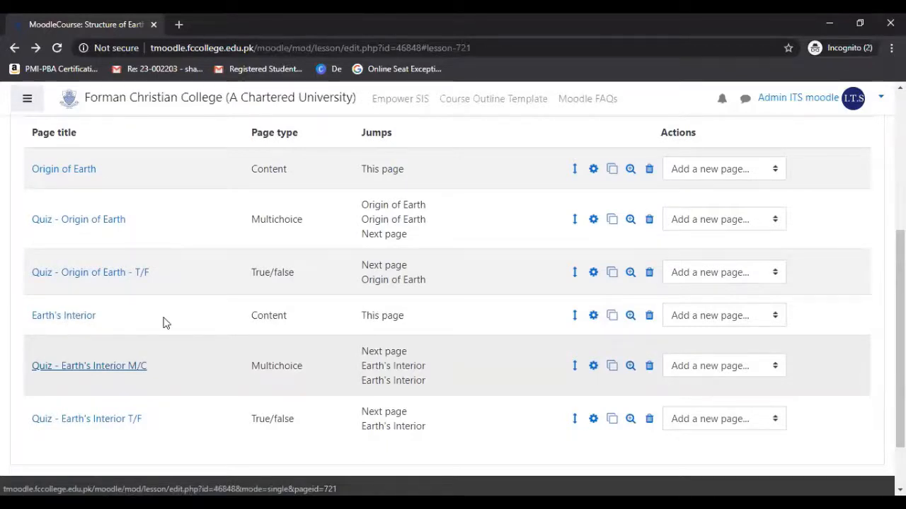
pyautogui.click(631, 317)
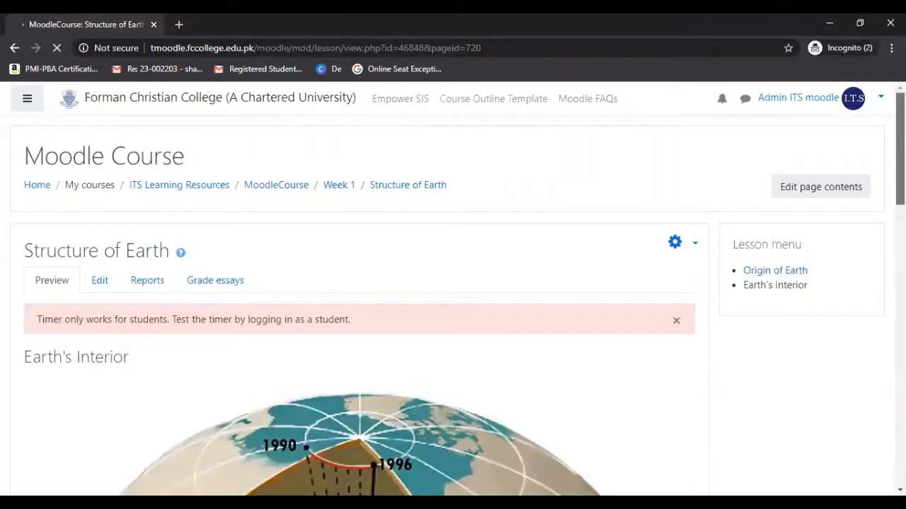
pyautogui.scroll(-5, 359, 305)
pyautogui.scroll(2, 360, 305)
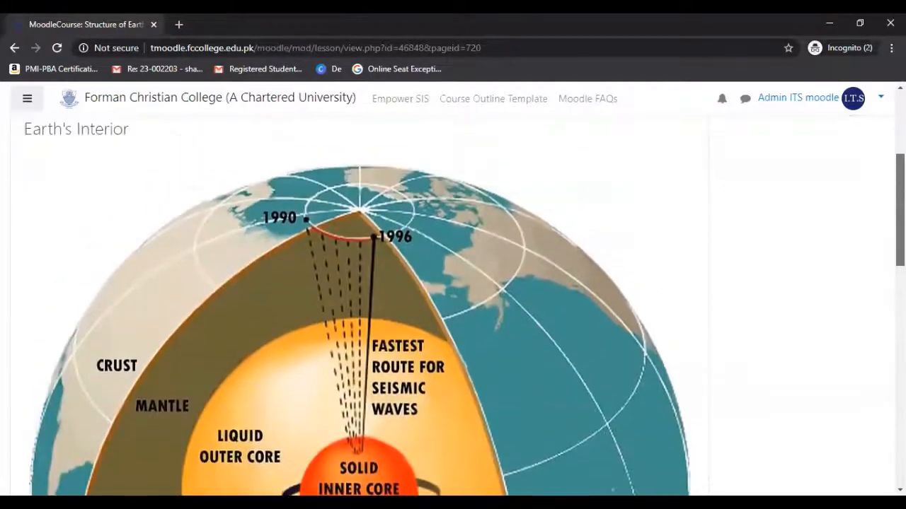
pyautogui.scroll(-1, 359, 305)
pyautogui.scroll(-7, 359, 305)
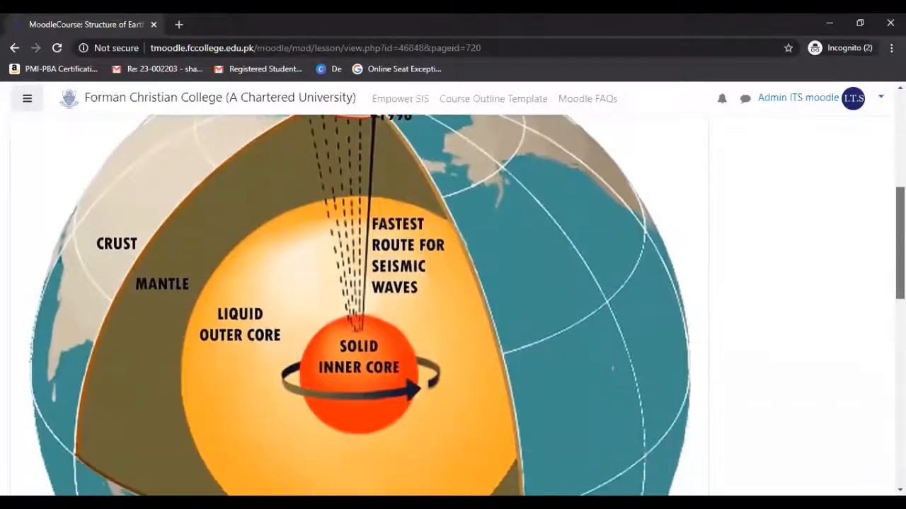
pyautogui.scroll(-2, 359, 305)
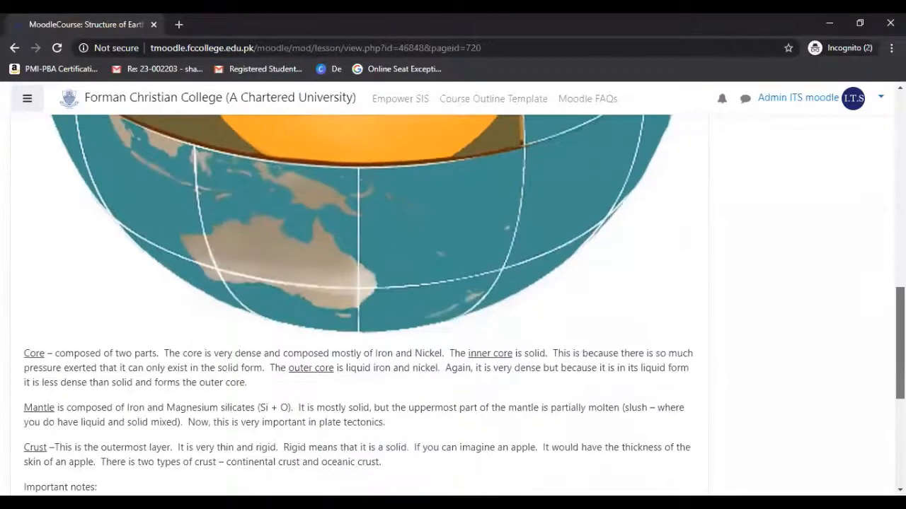
pyautogui.scroll(-3, 359, 305)
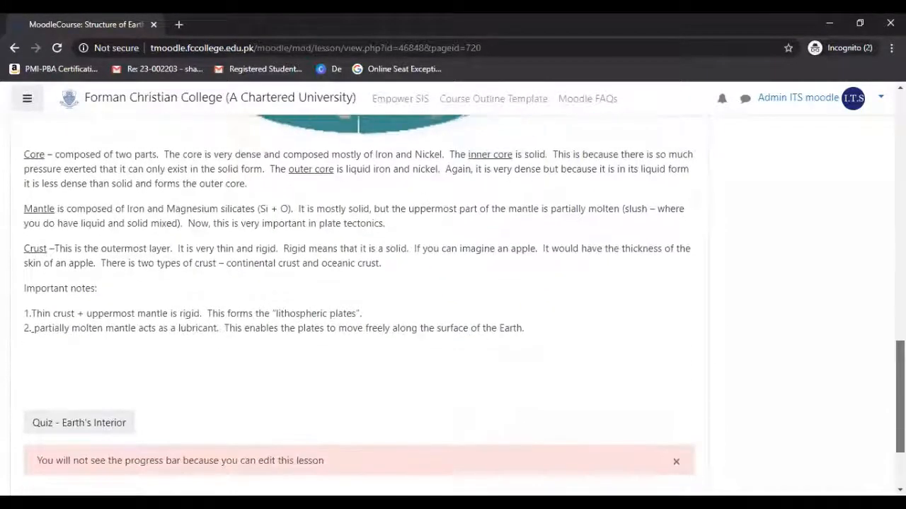
pyautogui.scroll(1, 452, 305)
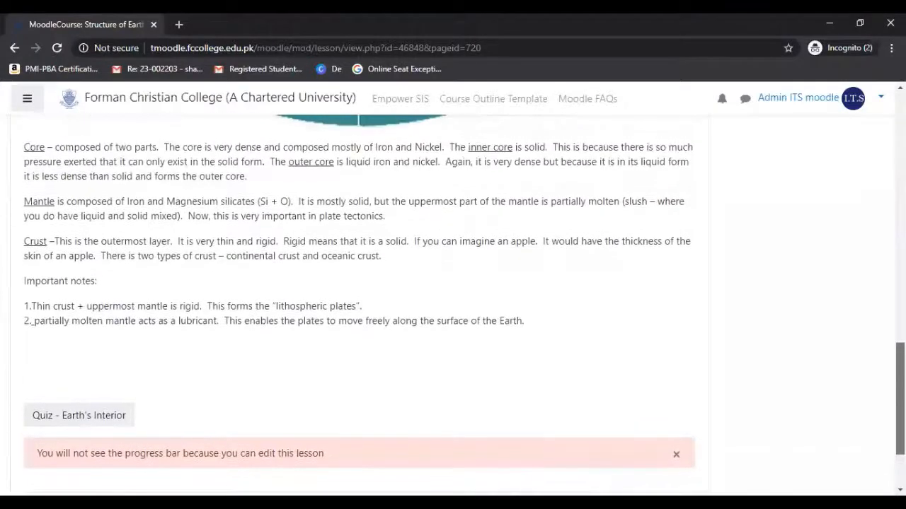
pyautogui.scroll(15, 452, 304)
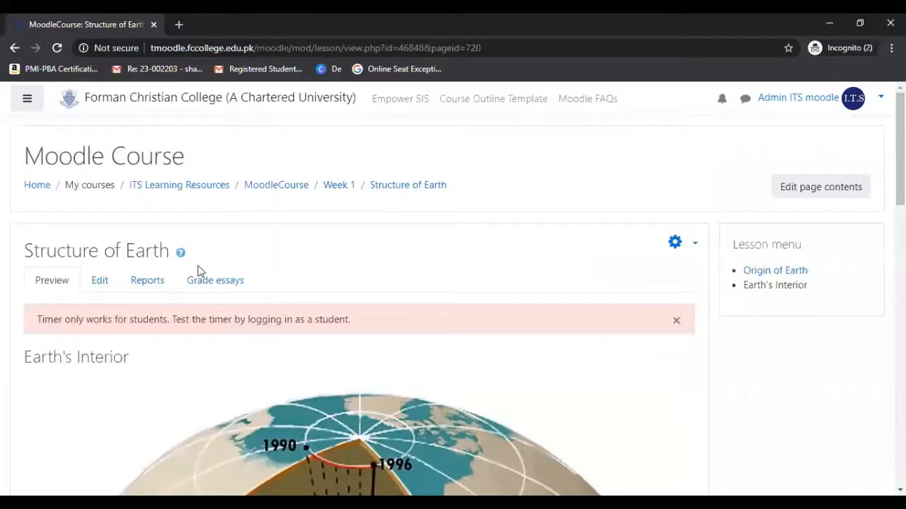
pyautogui.click(15, 48)
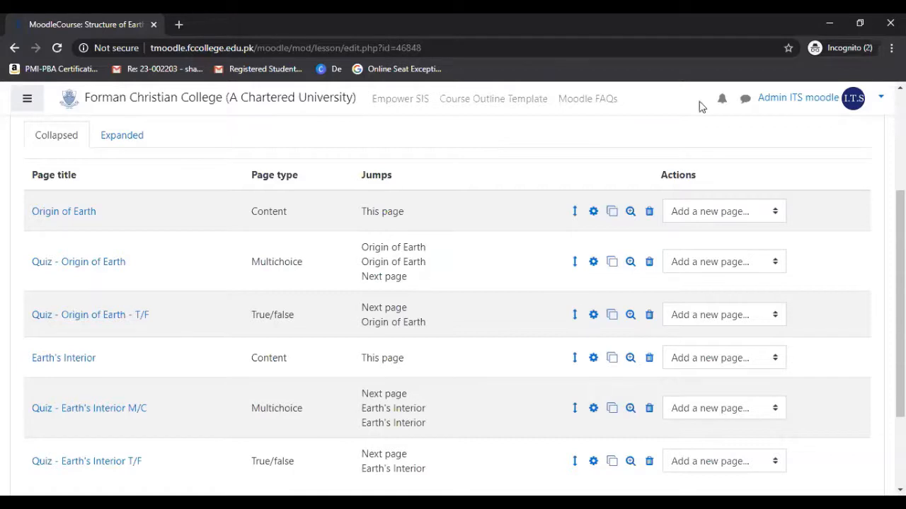
# Examine the jumps assigned to the two content pages and the "Origin of Earth" quiz pages in the lesson.
pyautogui.scroll(-1, 453, 297)
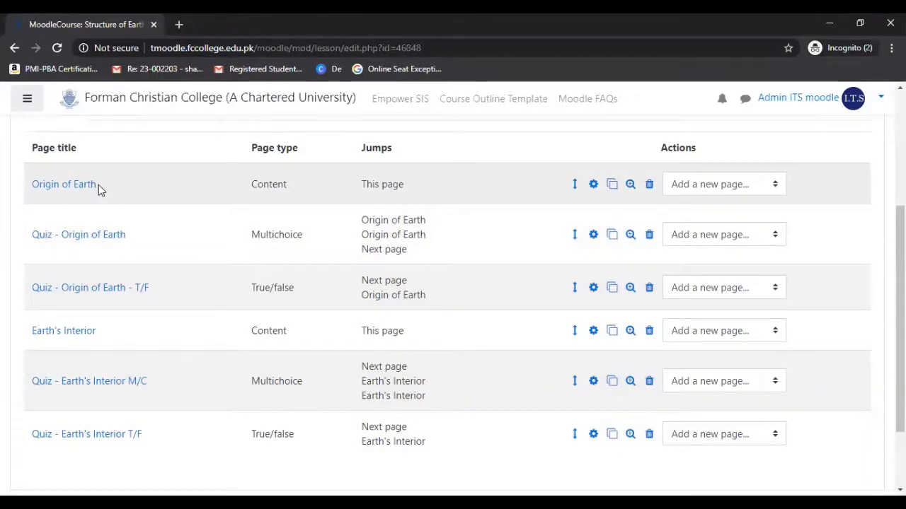
pyautogui.moveTo(98, 185); pyautogui.dragTo(10, 190)
pyautogui.click(157, 176)
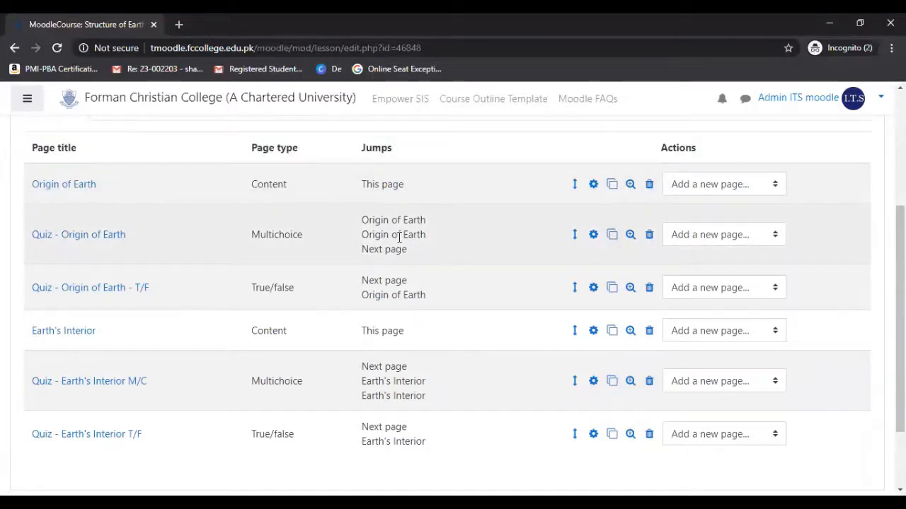
pyautogui.moveTo(409, 251); pyautogui.dragTo(360, 217)
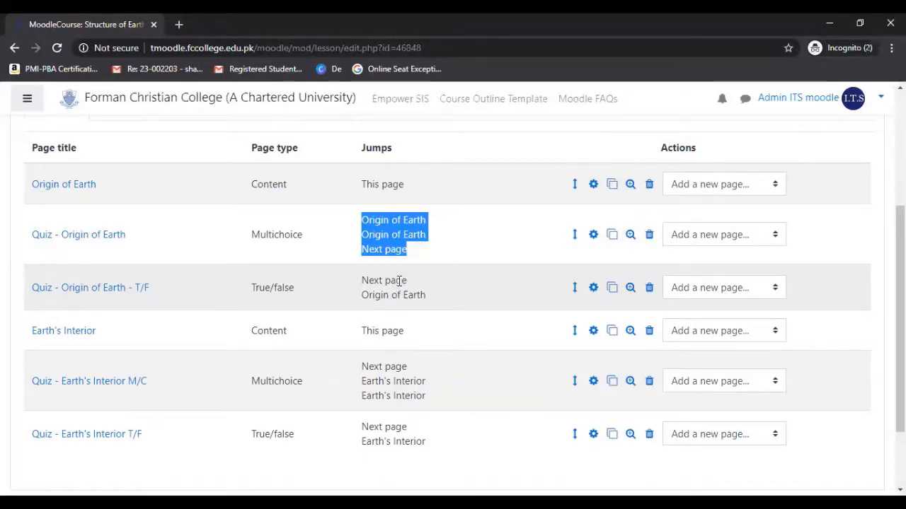
pyautogui.moveTo(409, 281); pyautogui.dragTo(362, 283)
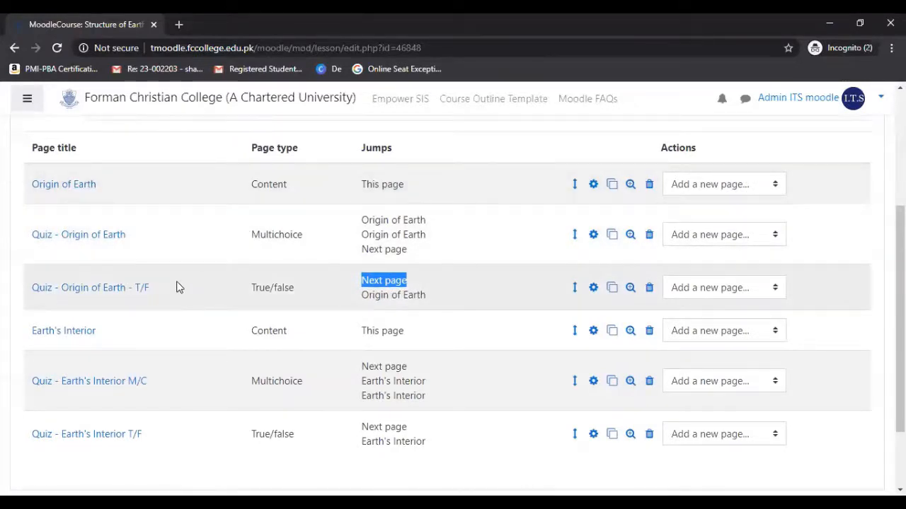
pyautogui.click(415, 292)
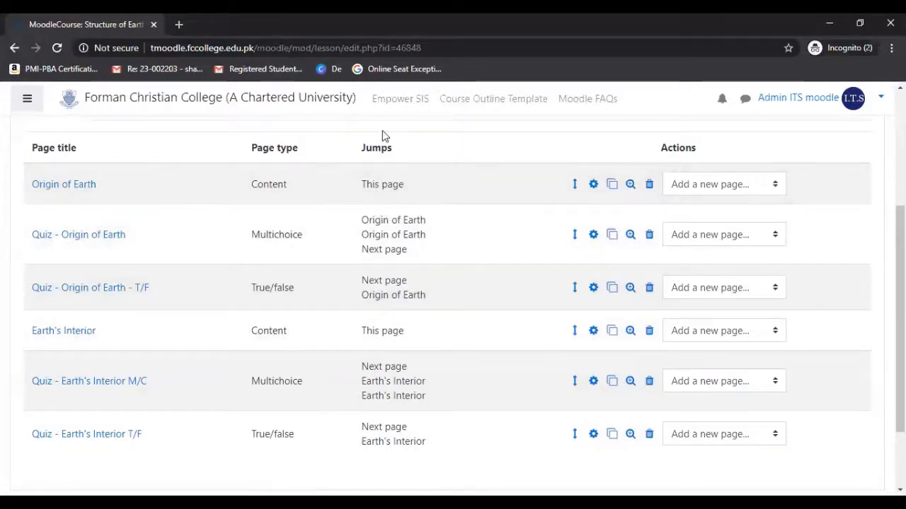
pyautogui.moveTo(404, 186); pyautogui.dragTo(360, 188)
pyautogui.click(365, 188)
pyautogui.click(414, 187)
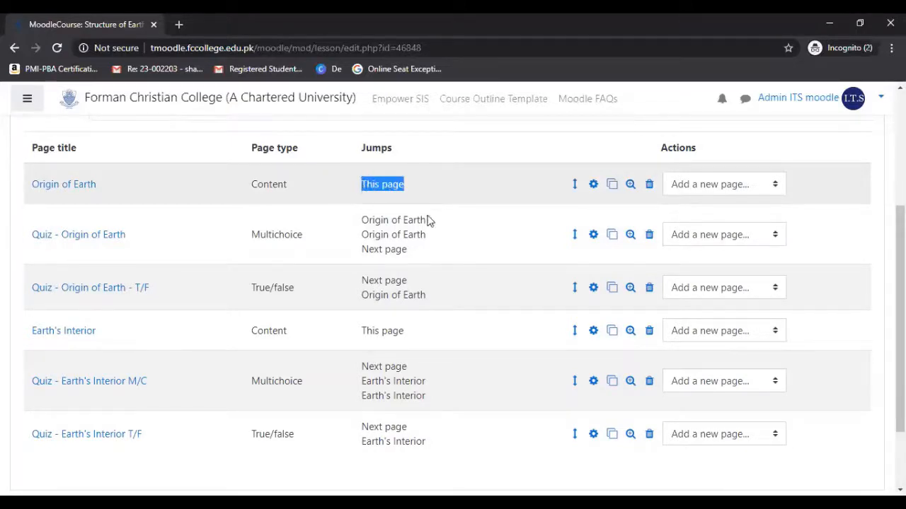
pyautogui.moveTo(405, 331); pyautogui.dragTo(362, 334)
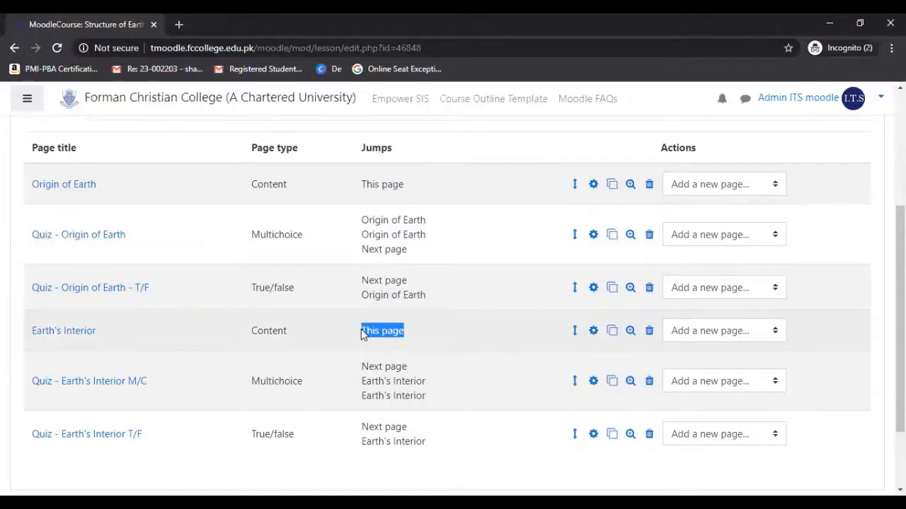
pyautogui.click(496, 198)
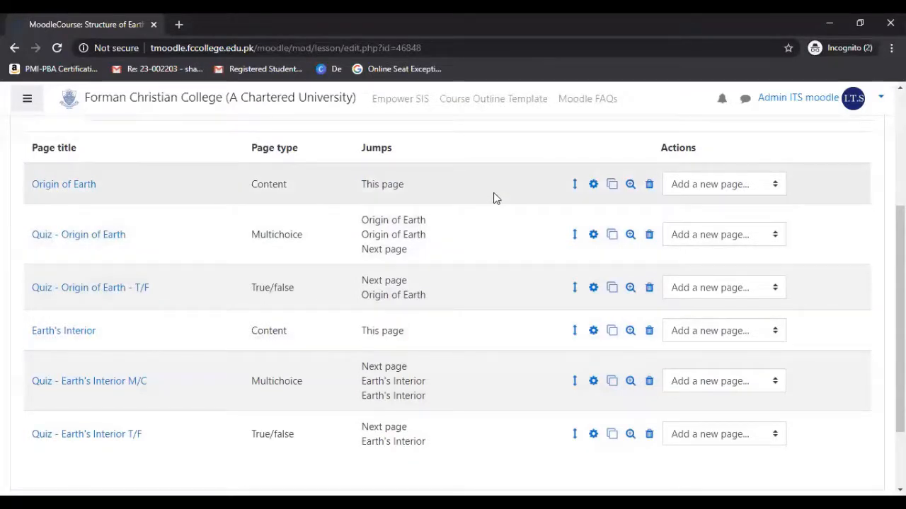
# Edit the "Origin of Earth" content page and set its Content 1 jump to "Quiz - Origin of Earth".
pyautogui.click(594, 187)
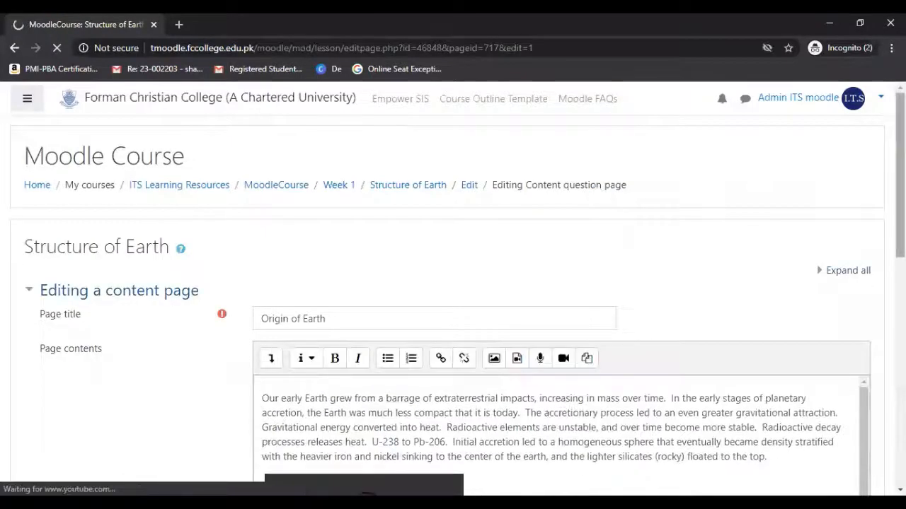
pyautogui.scroll(-4, 780, 170)
pyautogui.scroll(-3, 453, 304)
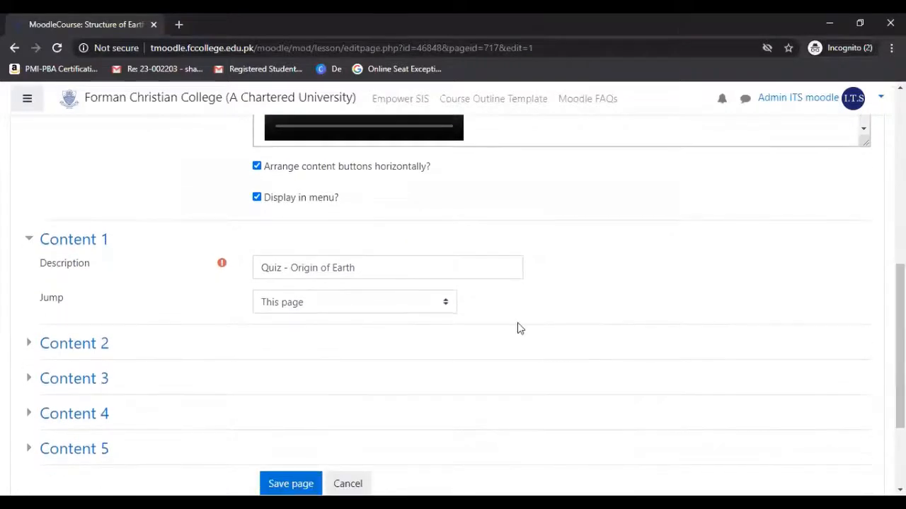
pyautogui.click(421, 305)
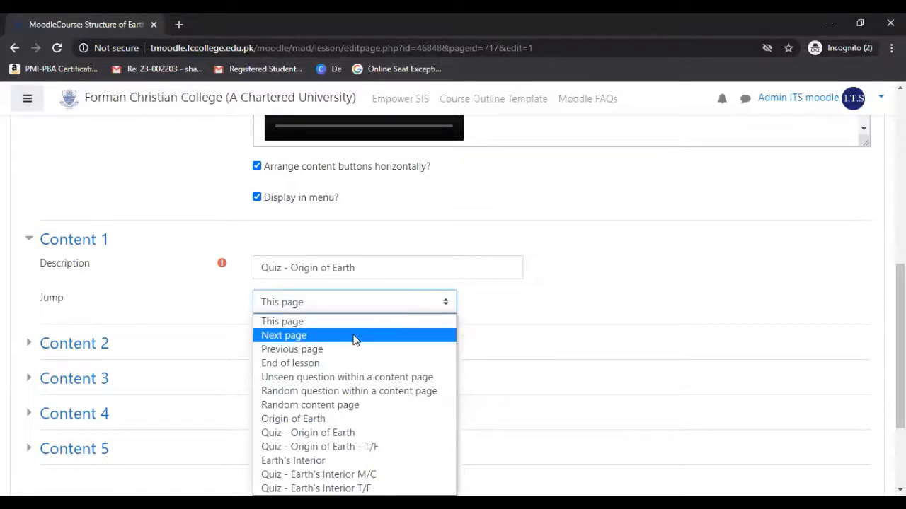
pyautogui.click(339, 433)
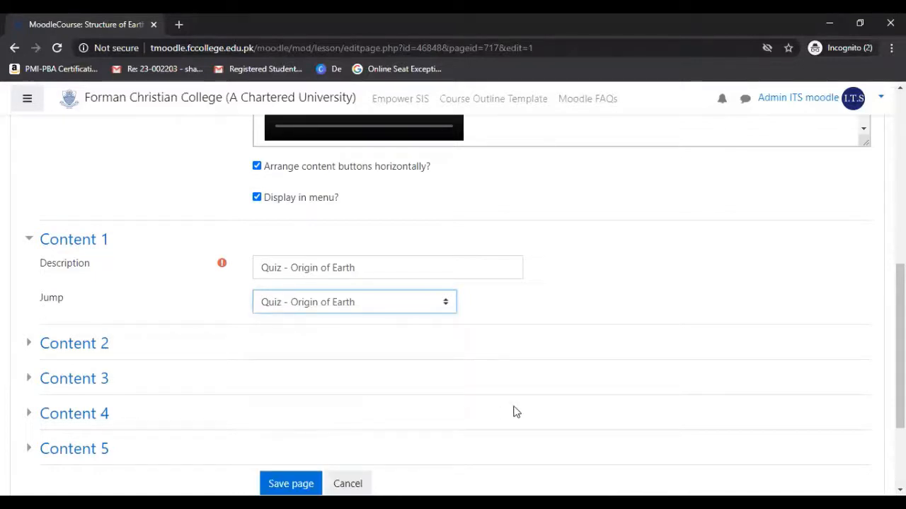
pyautogui.click(377, 305)
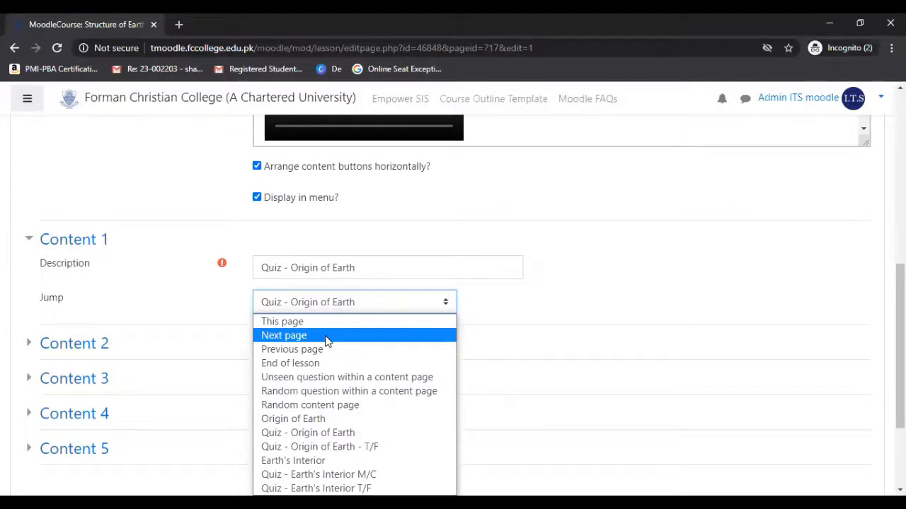
pyautogui.click(323, 433)
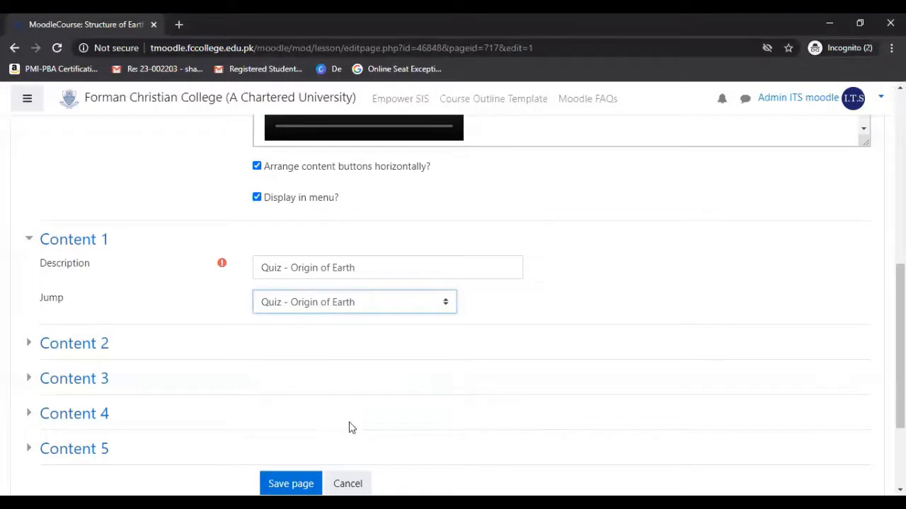
# Save the "Origin of Earth" content page with its new jump.
pyautogui.scroll(-2, 453, 290)
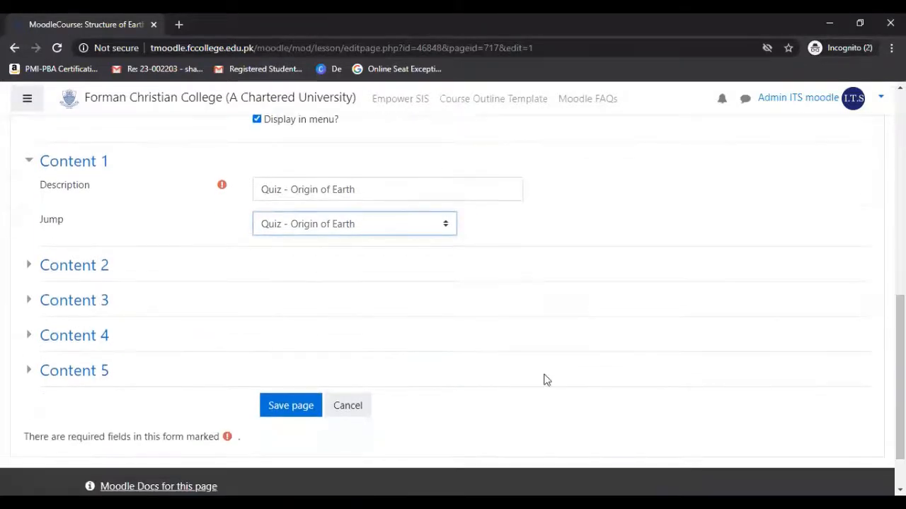
pyautogui.click(272, 409)
pyautogui.click(273, 409)
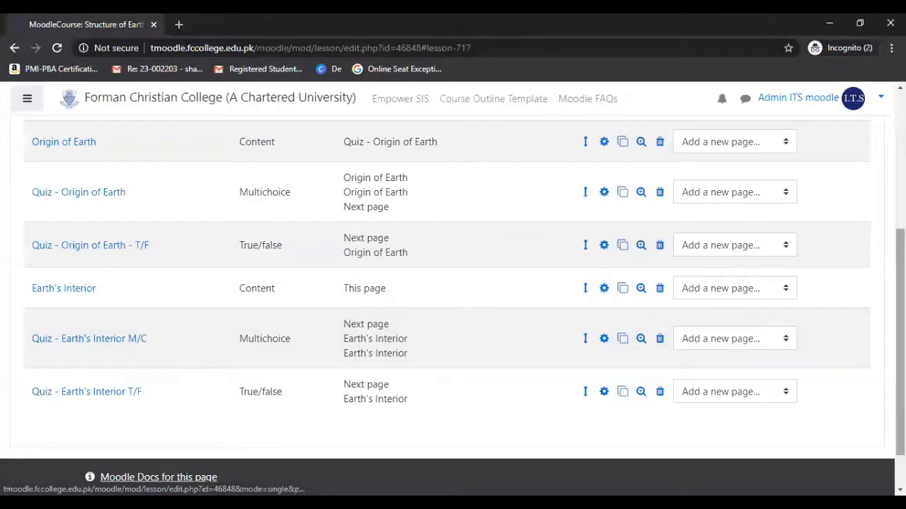
# Edit the "Earth's Interior" content page, set its Content 1 jump to "Quiz - Earth's Interior M/C", and save the page.
pyautogui.scroll(-1, 900, 339)
pyautogui.scroll(-1, 900, 339)
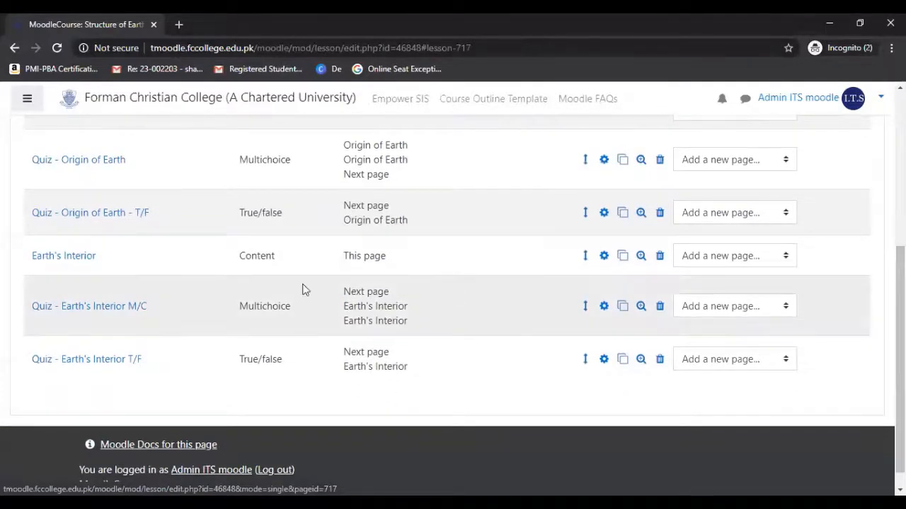
pyautogui.click(604, 257)
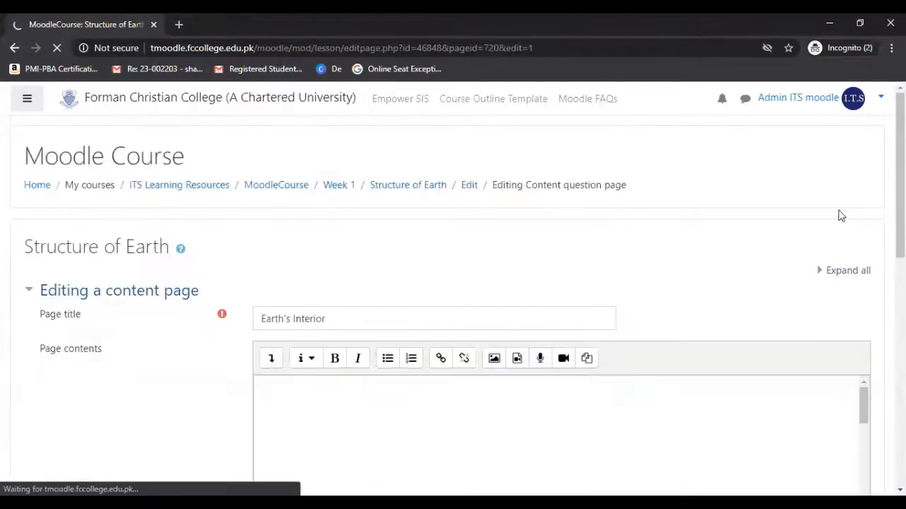
pyautogui.scroll(-6, 453, 305)
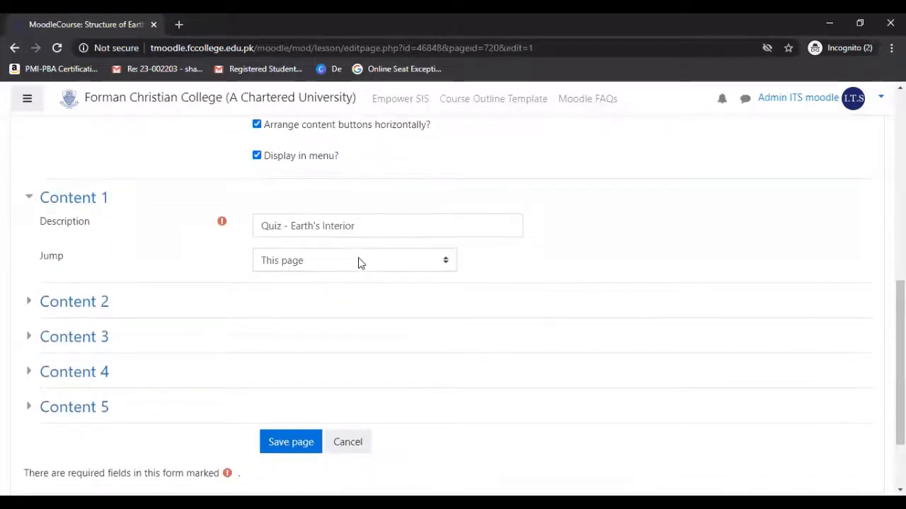
pyautogui.click(359, 261)
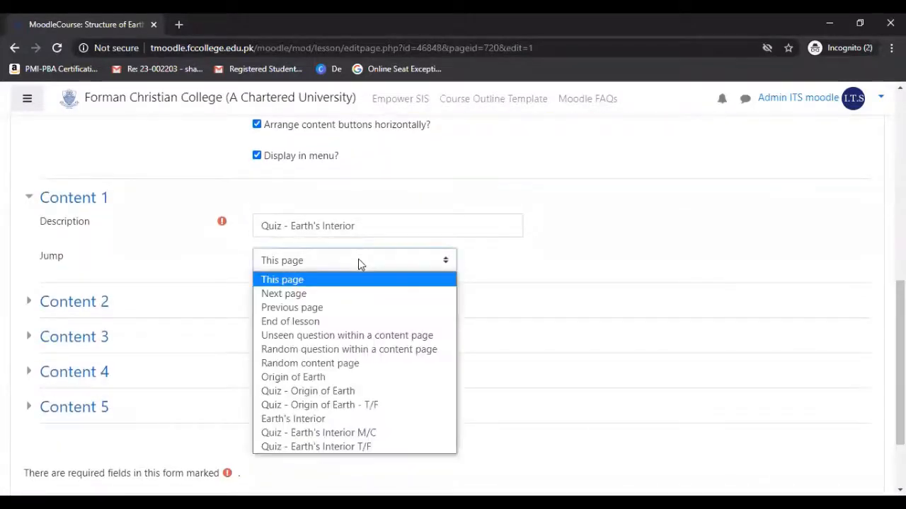
pyautogui.click(358, 438)
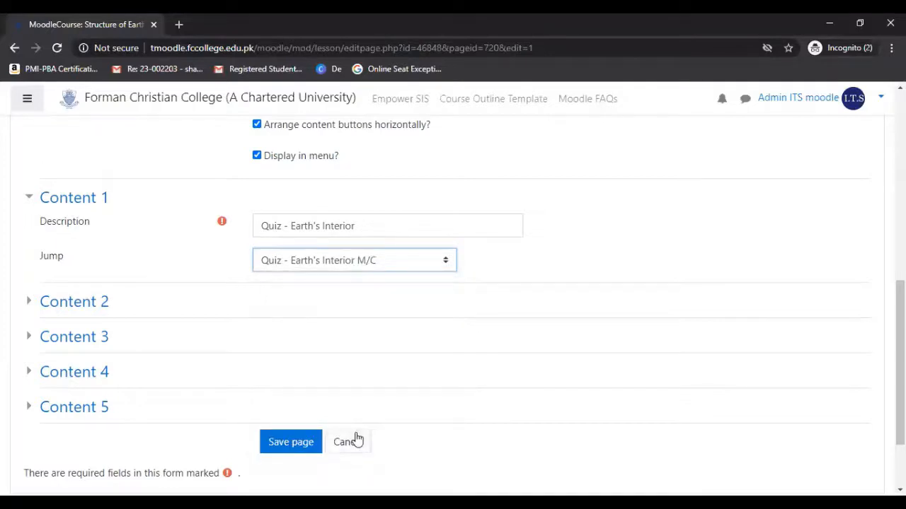
pyautogui.click(291, 443)
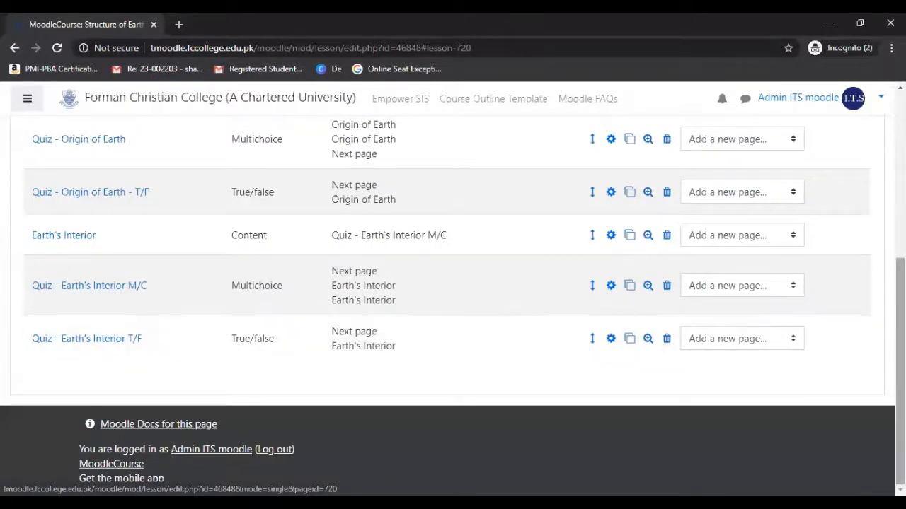
# Review the updated jumps in the page list and restart the "Structure of Earth" lesson in preview.
pyautogui.scroll(1, 453, 302)
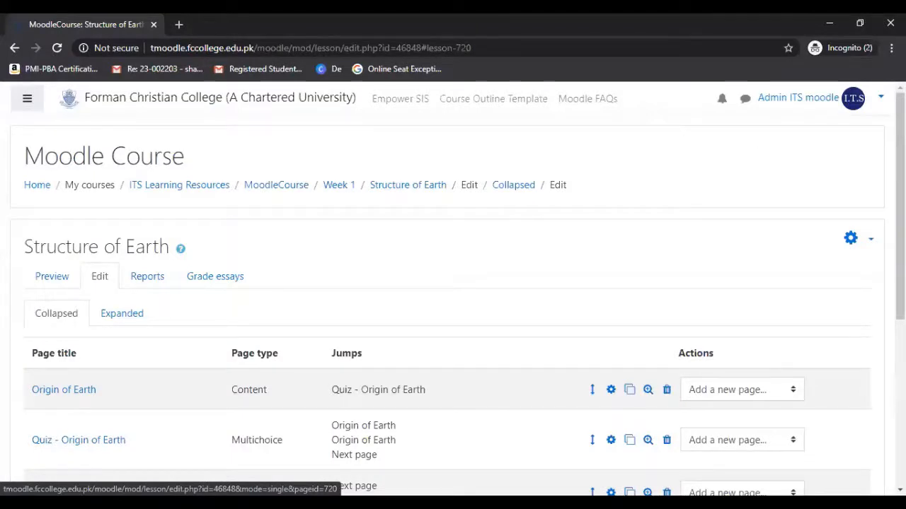
pyautogui.scroll(-1, 453, 289)
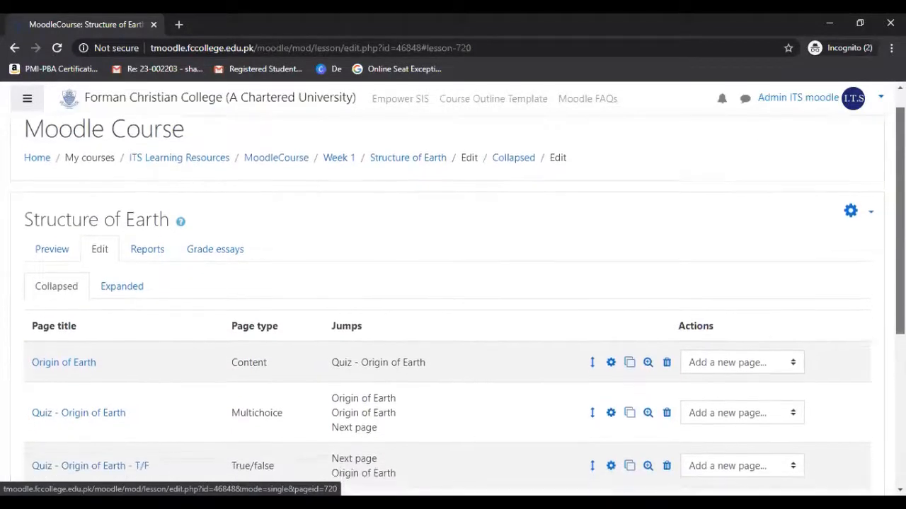
pyautogui.scroll(-3, 453, 289)
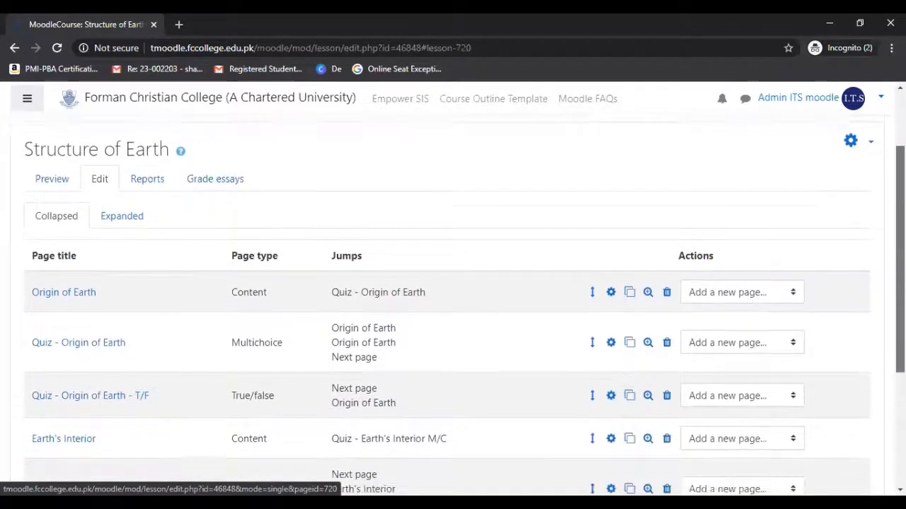
pyautogui.scroll(-1, 493, 180)
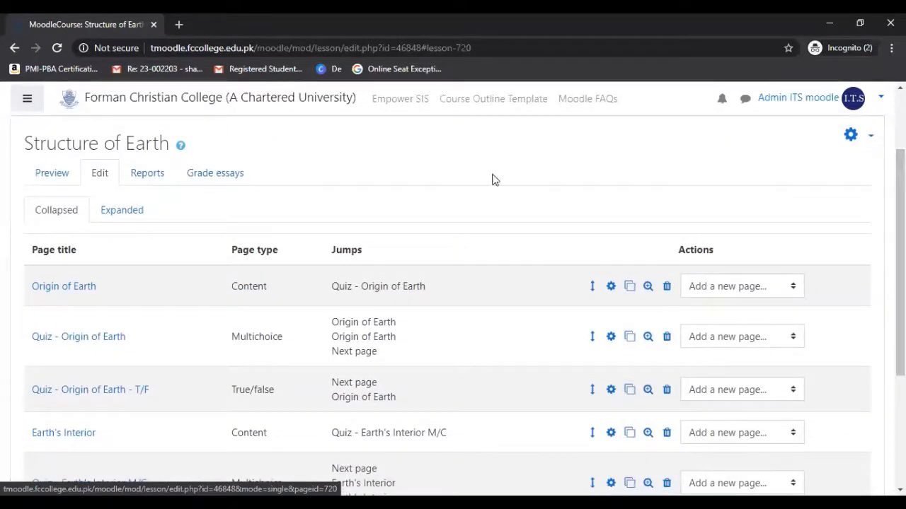
pyautogui.click(52, 179)
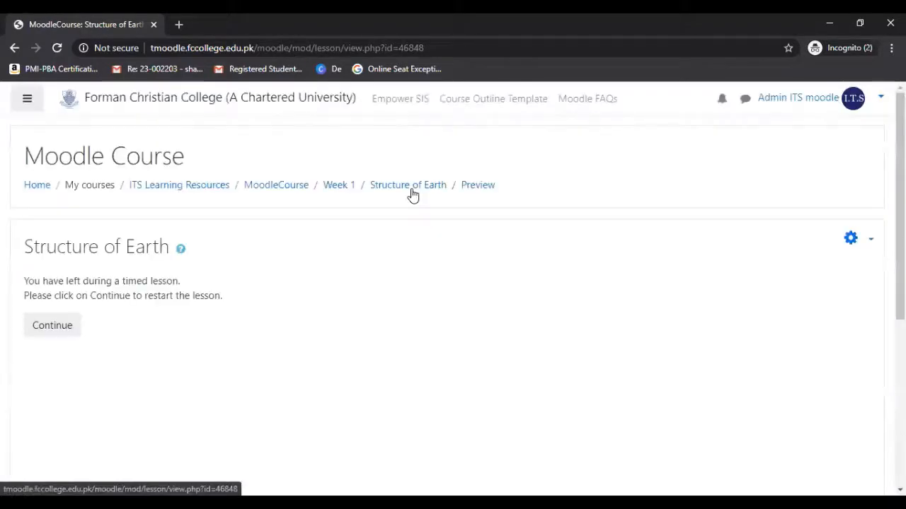
pyautogui.click(62, 328)
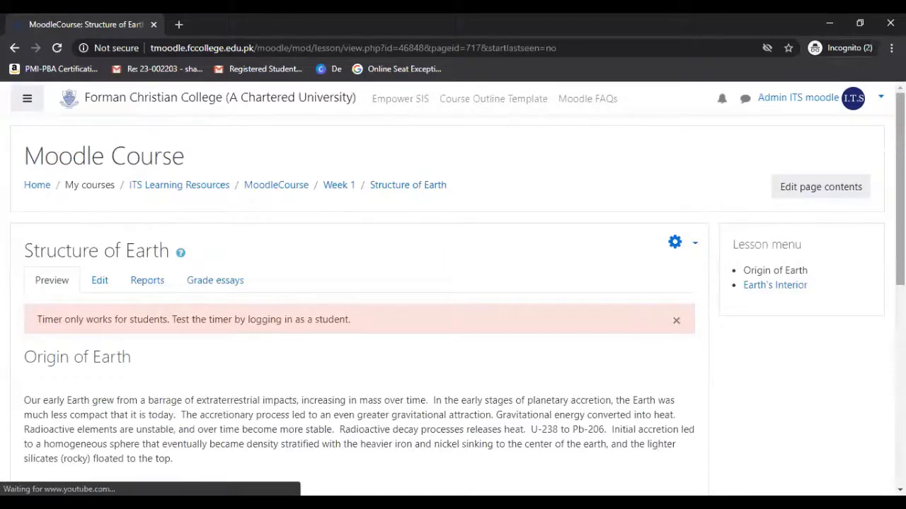
# Play the video on the "Origin of Earth" page, skip ahead, view it in full screen, and pause it.
pyautogui.scroll(-3, 453, 297)
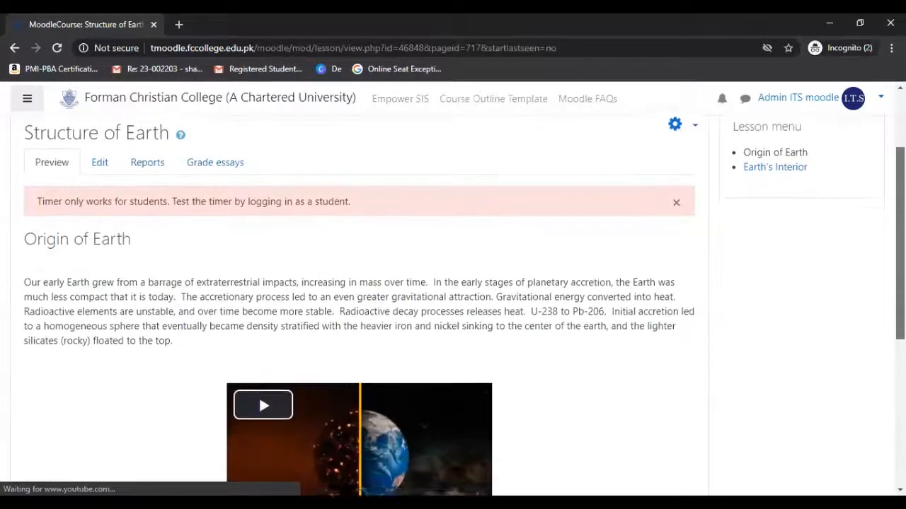
pyautogui.scroll(-2, 258, 376)
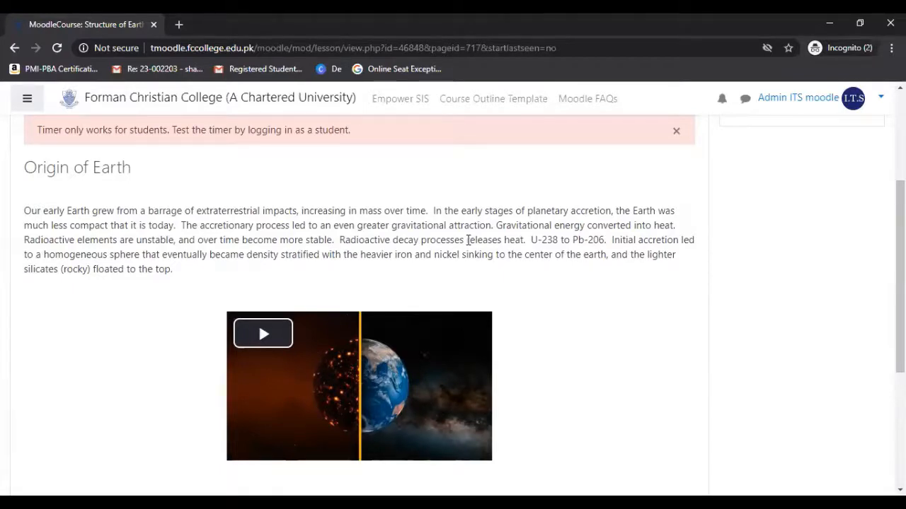
pyautogui.click(265, 338)
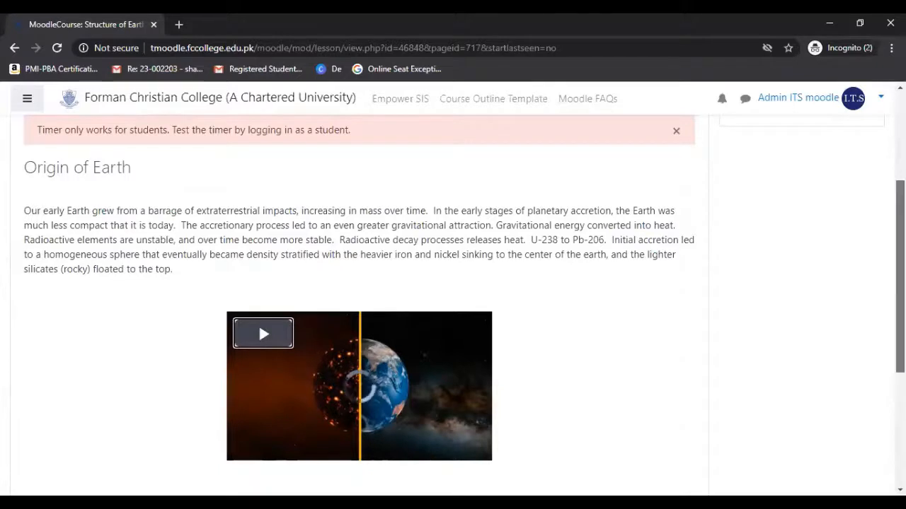
pyautogui.scroll(-1, 353, 283)
pyautogui.scroll(-1, 354, 283)
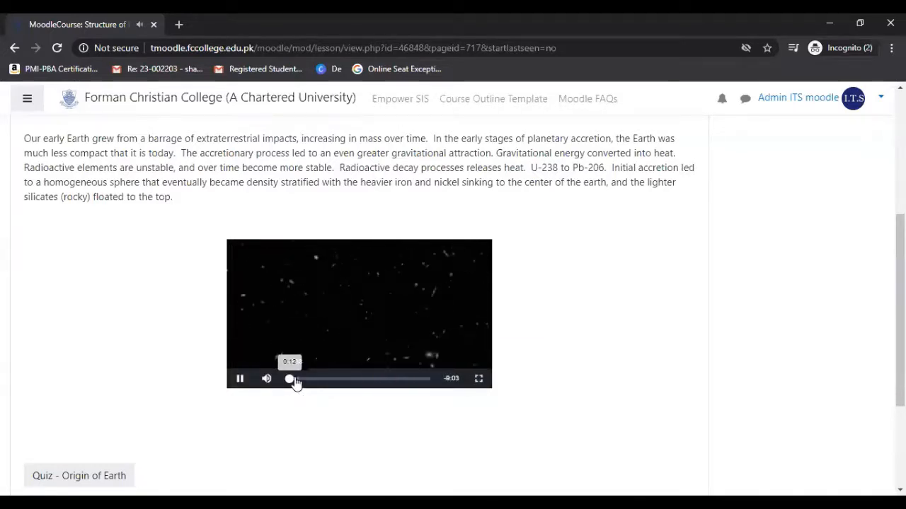
pyautogui.click(295, 380)
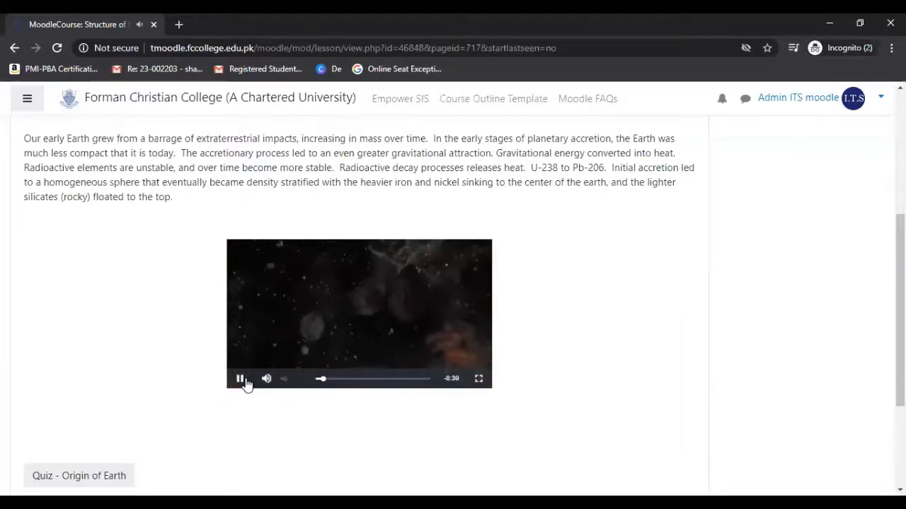
pyautogui.click(479, 381)
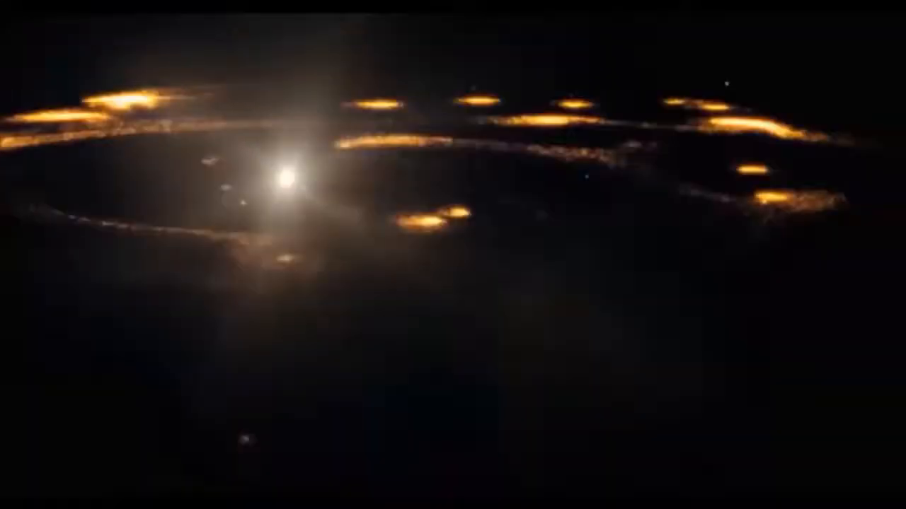
pyautogui.press('Escape')
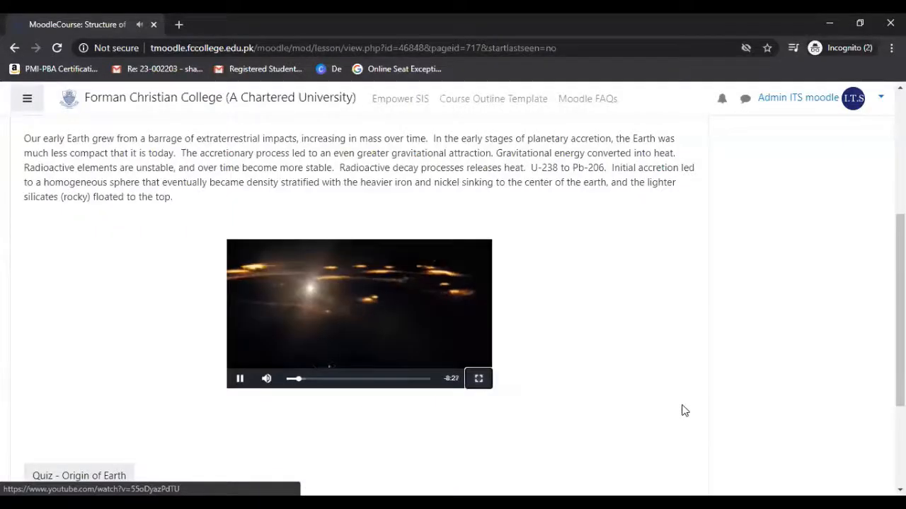
pyautogui.click(240, 380)
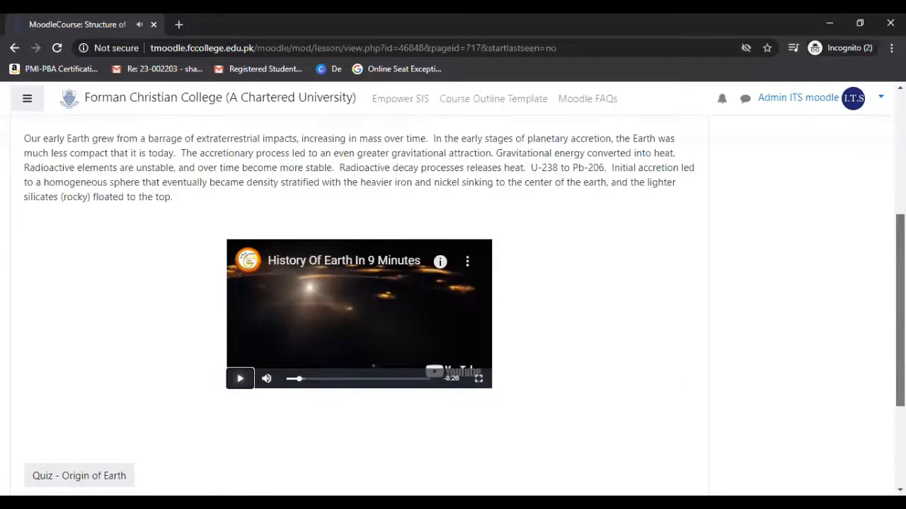
# Open the "Origin of Earth" quiz from the content page and submit 2.6 Billion as the answer.
pyautogui.scroll(-1, 359, 300)
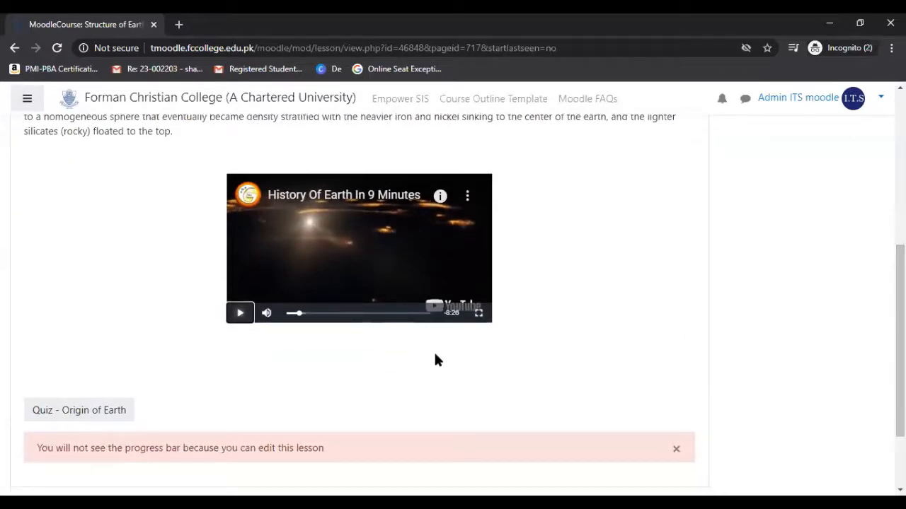
pyautogui.click(111, 416)
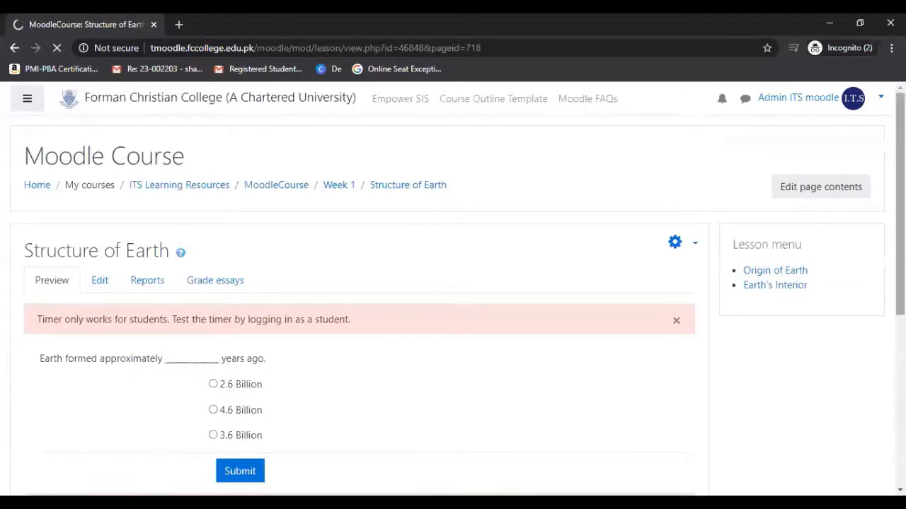
pyautogui.scroll(-1, 426, 369)
pyautogui.moveTo(900, 248); pyautogui.dragTo(900, 261)
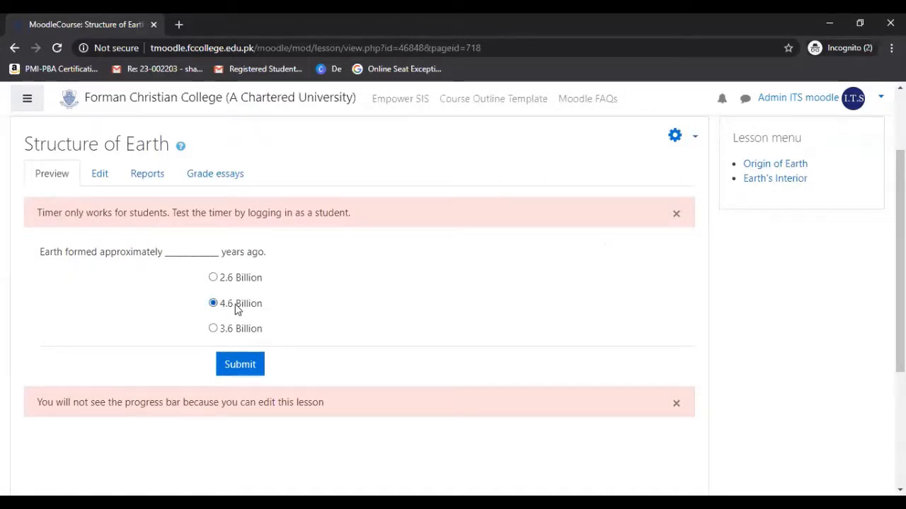
pyautogui.click(241, 369)
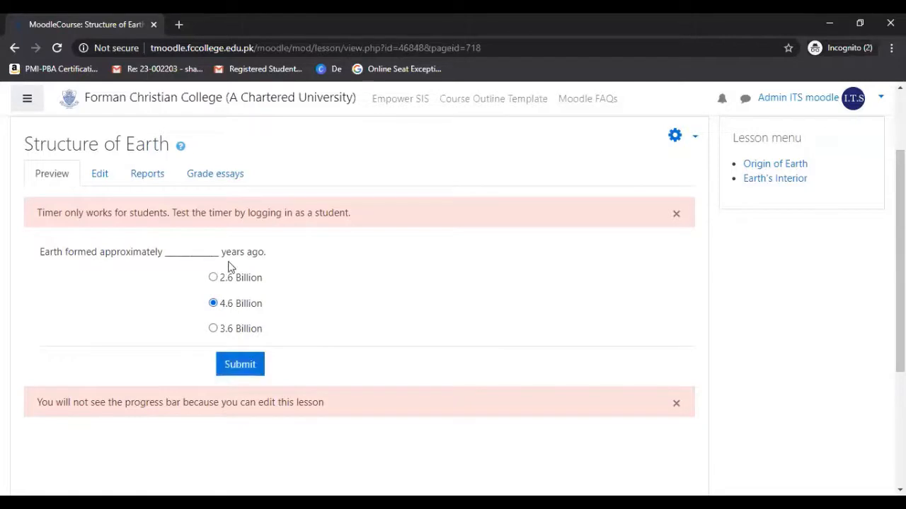
pyautogui.click(241, 366)
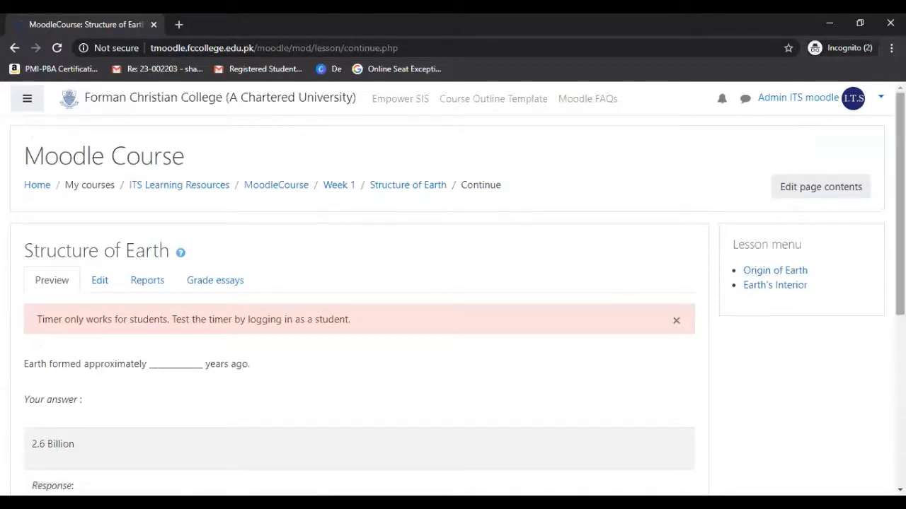
# Check the response given to the submitted answer and continue the lesson.
pyautogui.scroll(-1, 899, 212)
pyautogui.scroll(-2, 453, 283)
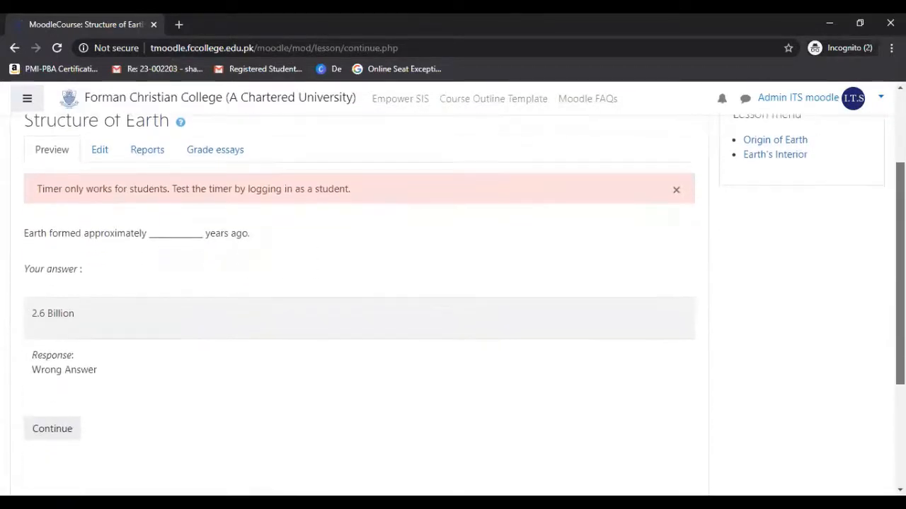
pyautogui.scroll(1, 453, 284)
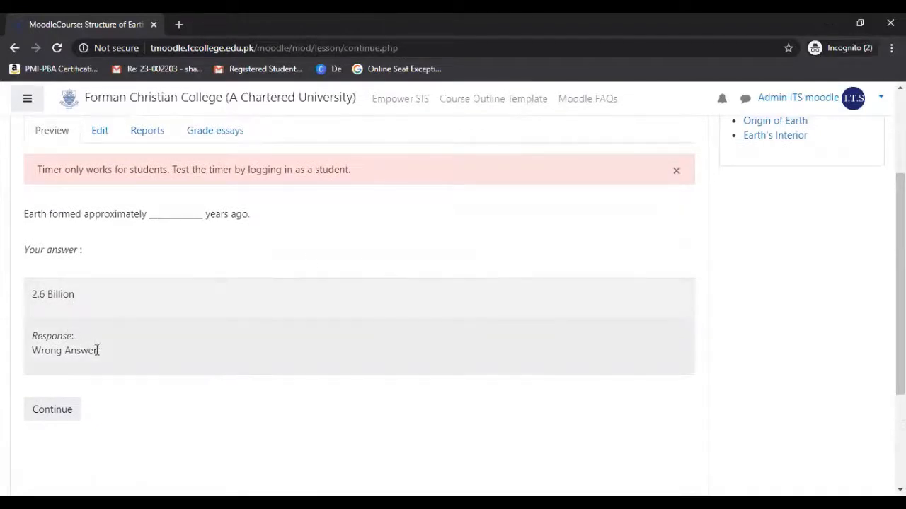
pyautogui.moveTo(99, 353); pyautogui.dragTo(31, 331)
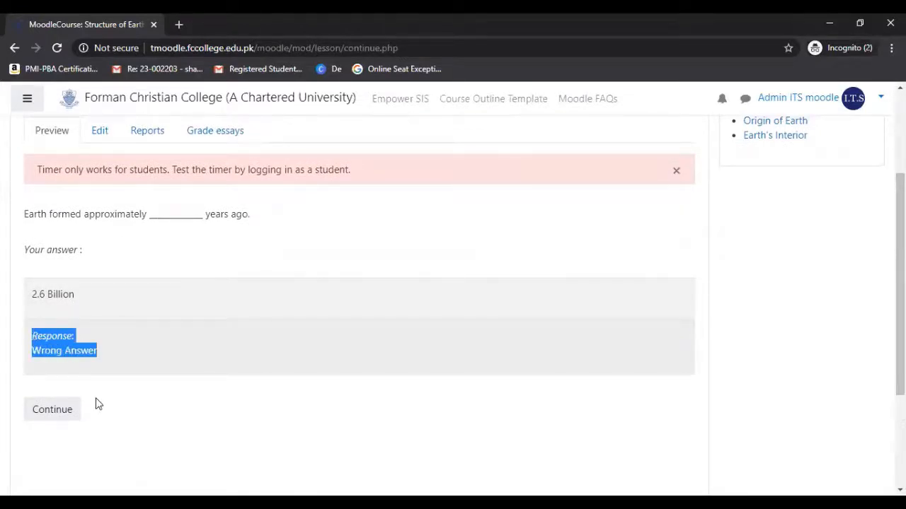
pyautogui.click(48, 415)
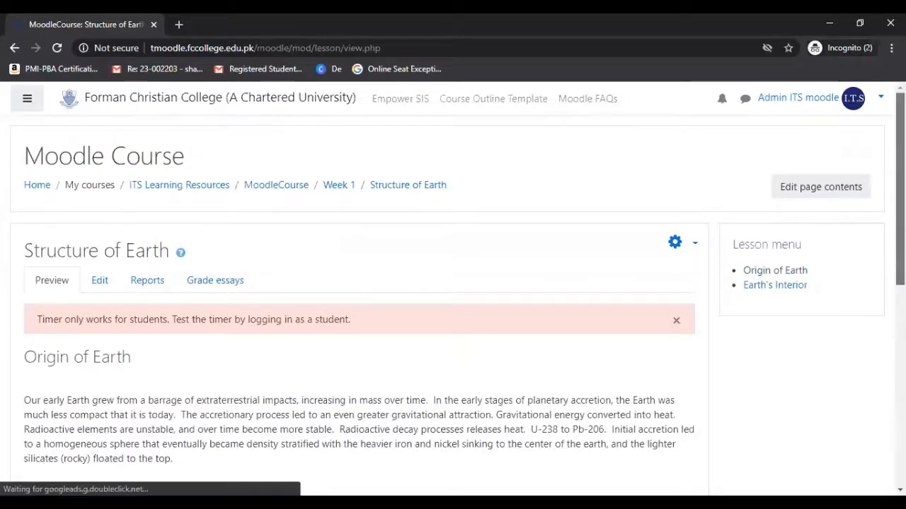
# Look through the "Origin of Earth" content page again and reopen its quiz.
pyautogui.scroll(-2, 457, 305)
pyautogui.scroll(-1, 457, 306)
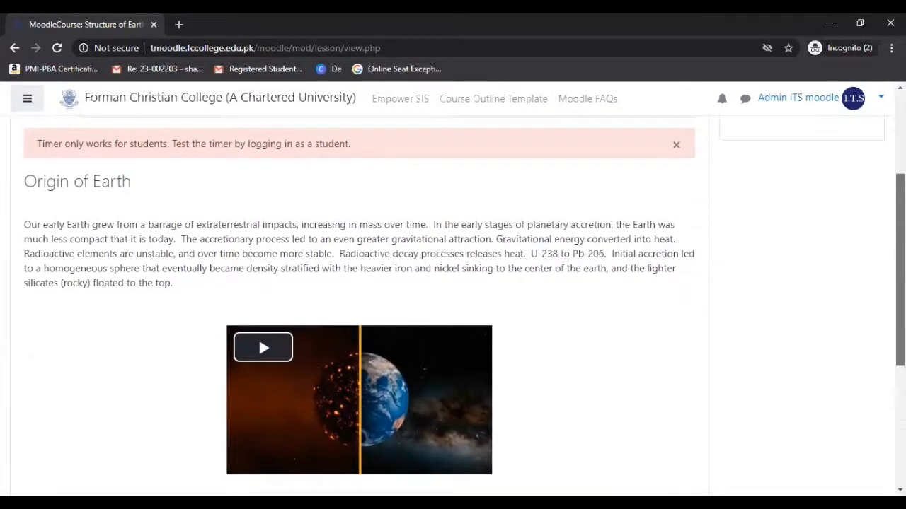
pyautogui.scroll(-1, 457, 305)
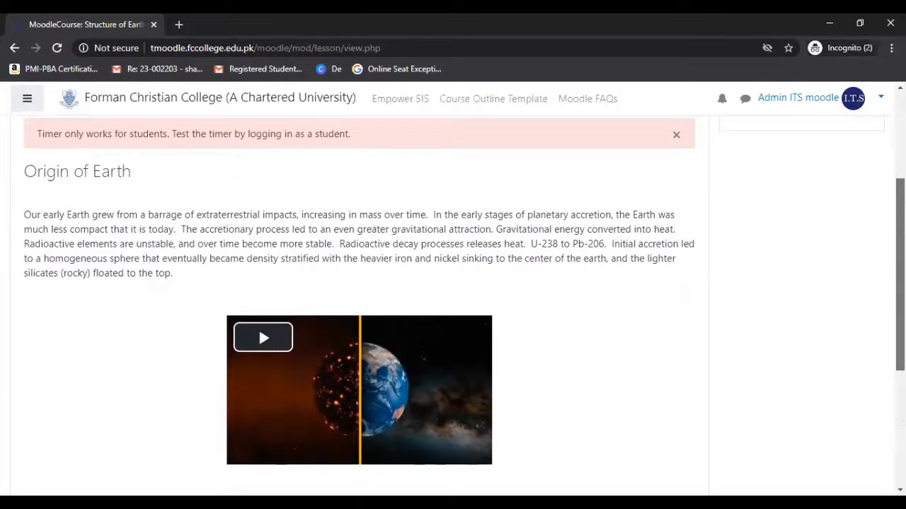
pyautogui.scroll(-3, 457, 306)
pyautogui.scroll(-1, 433, 305)
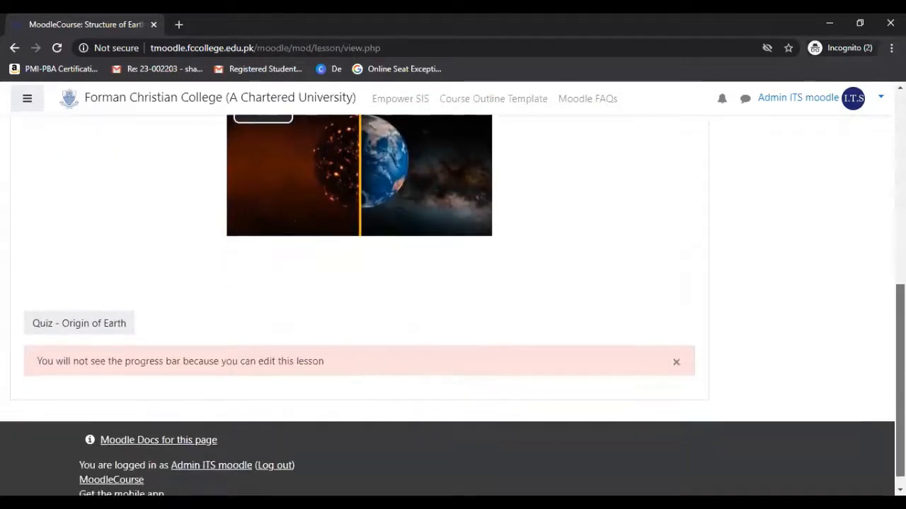
pyautogui.click(95, 327)
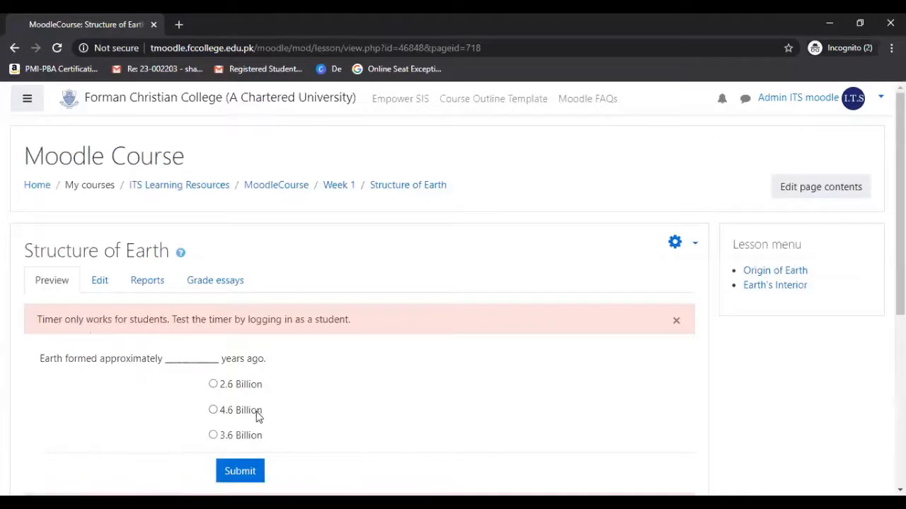
# Submit 4.6 Billion as the answer to the question on Earth's age and continue to the following question.
pyautogui.click(242, 479)
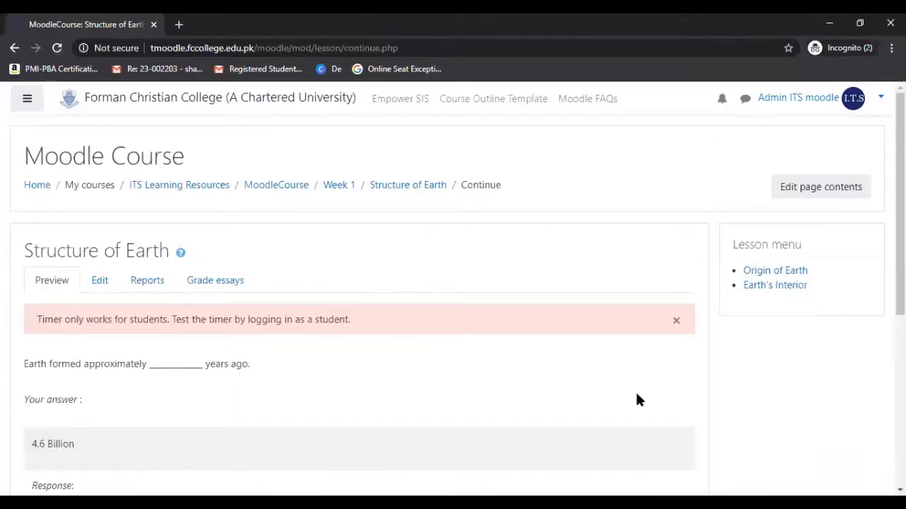
pyautogui.scroll(-3, 453, 304)
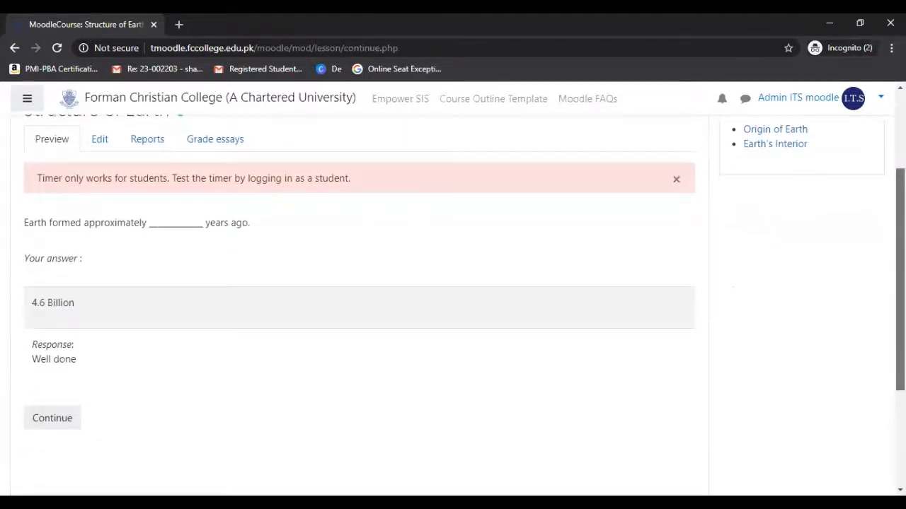
pyautogui.scroll(-1, 453, 304)
pyautogui.click(62, 398)
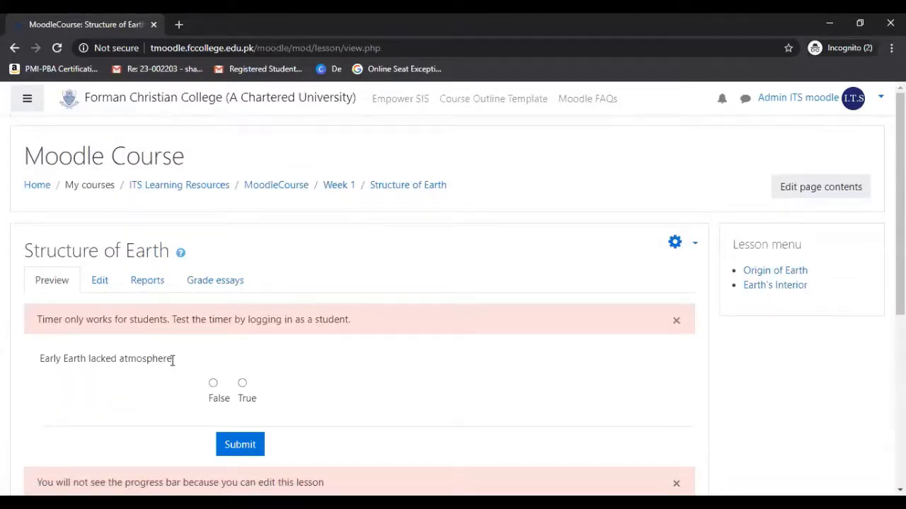
# Answer True to "Early Earth lacked atmosphere", submit it, and continue the lesson.
pyautogui.moveTo(173, 361); pyautogui.dragTo(28, 358)
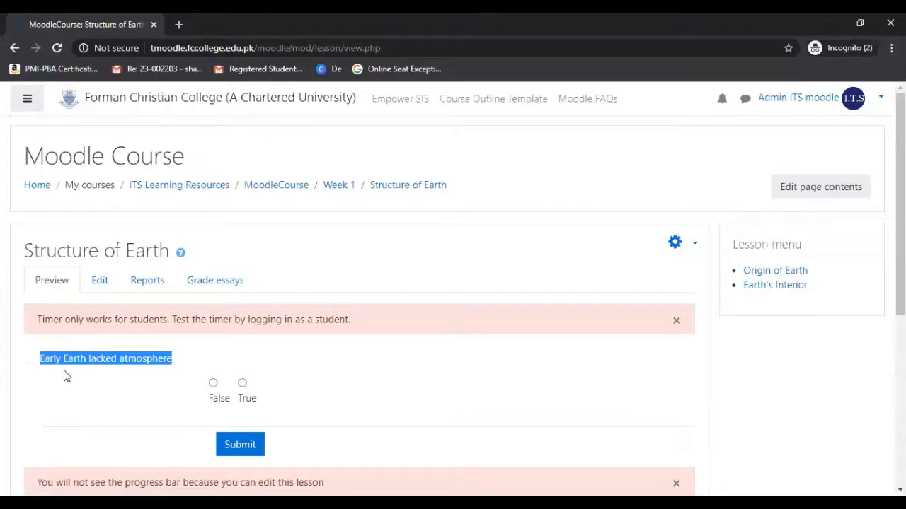
pyautogui.click(83, 375)
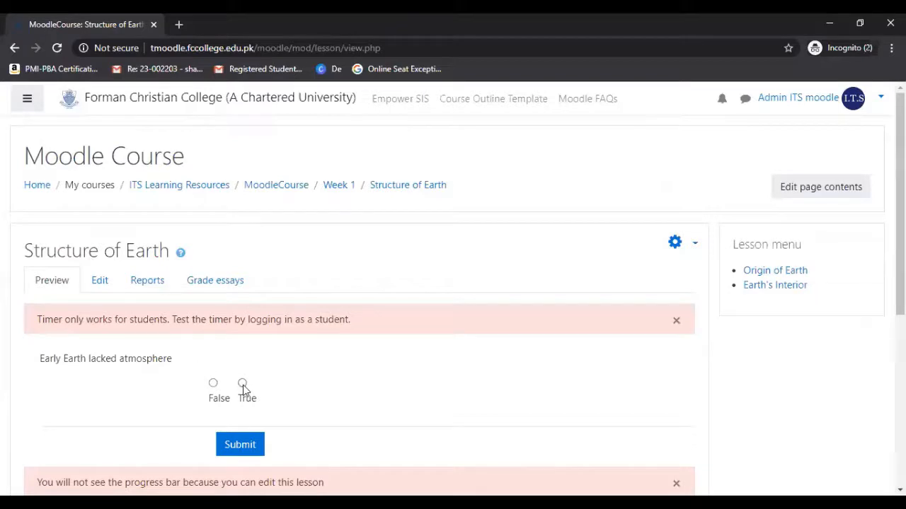
pyautogui.click(246, 447)
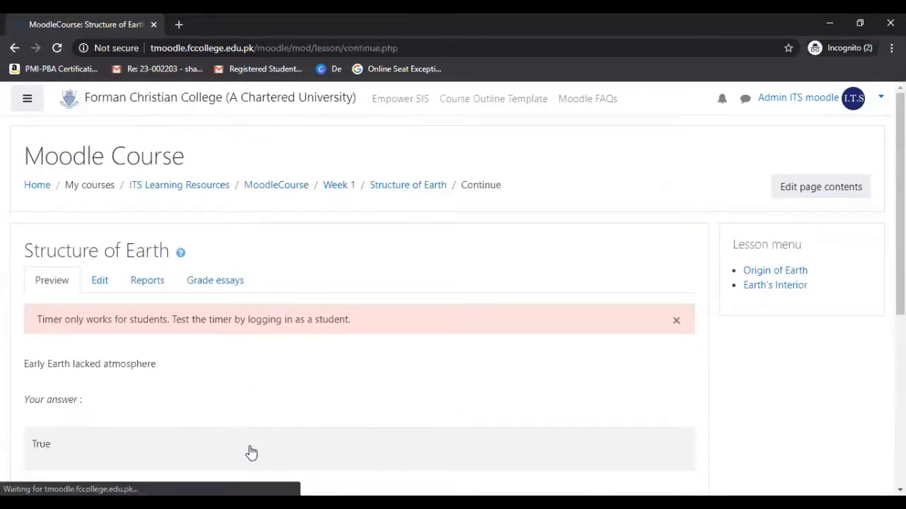
pyautogui.moveTo(899, 244); pyautogui.dragTo(900, 344)
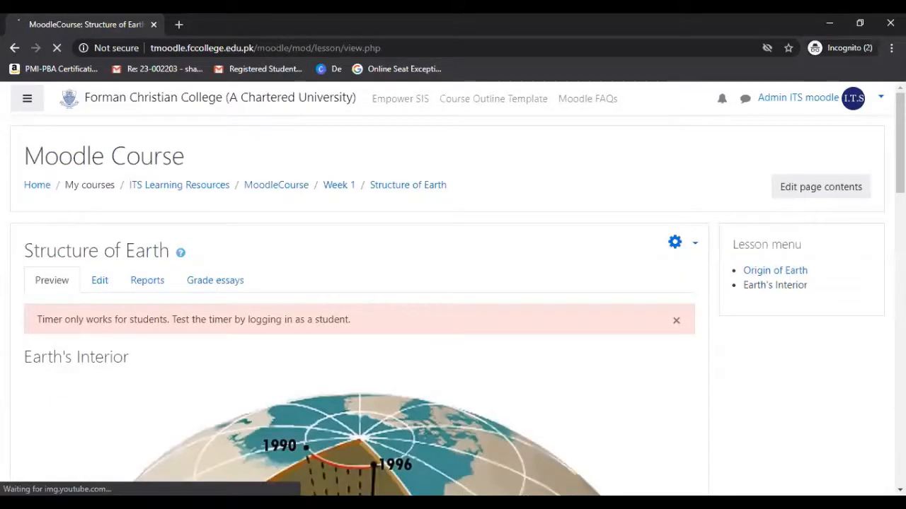
# Look through the "Earth's Interior" content page, including its diagram, notes and video, and open its quiz.
pyautogui.scroll(-2, 453, 304)
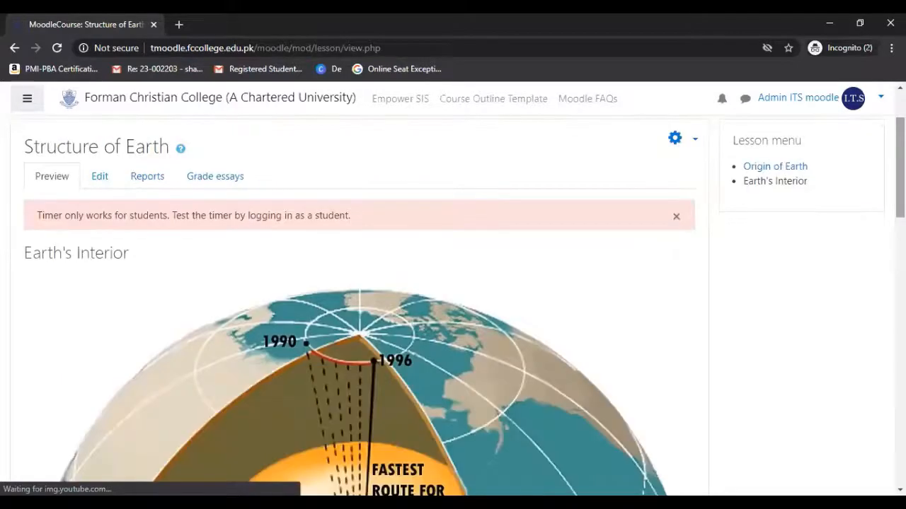
pyautogui.scroll(-1, 453, 304)
pyautogui.scroll(-1, 452, 304)
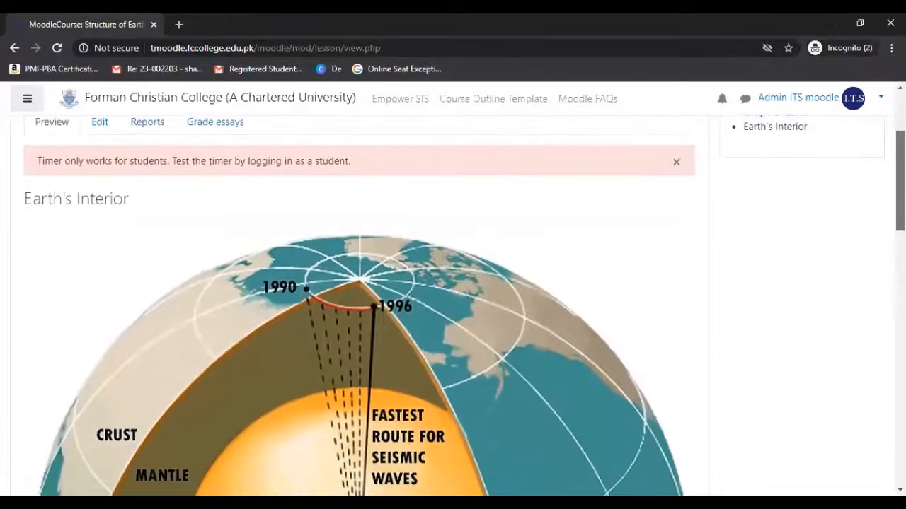
pyautogui.scroll(-1, 453, 304)
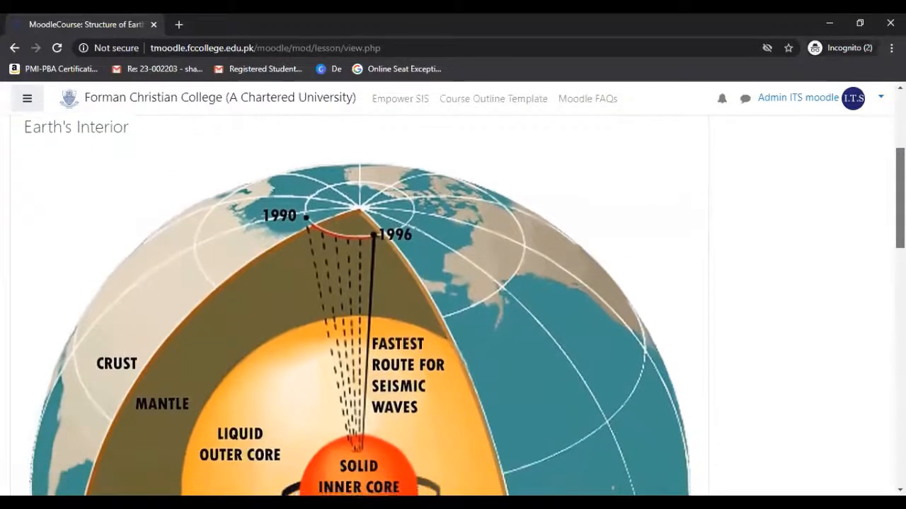
pyautogui.scroll(-2, 453, 304)
pyautogui.scroll(-3, 453, 304)
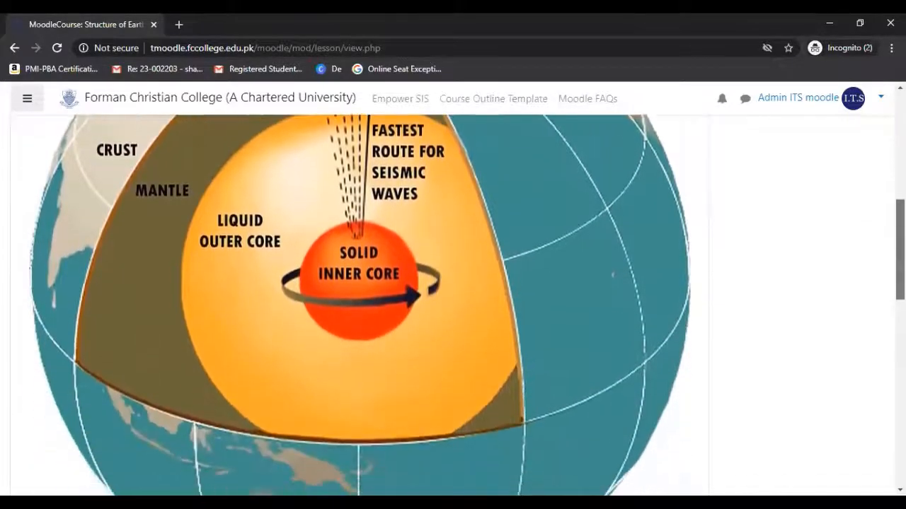
pyautogui.scroll(-3, 453, 304)
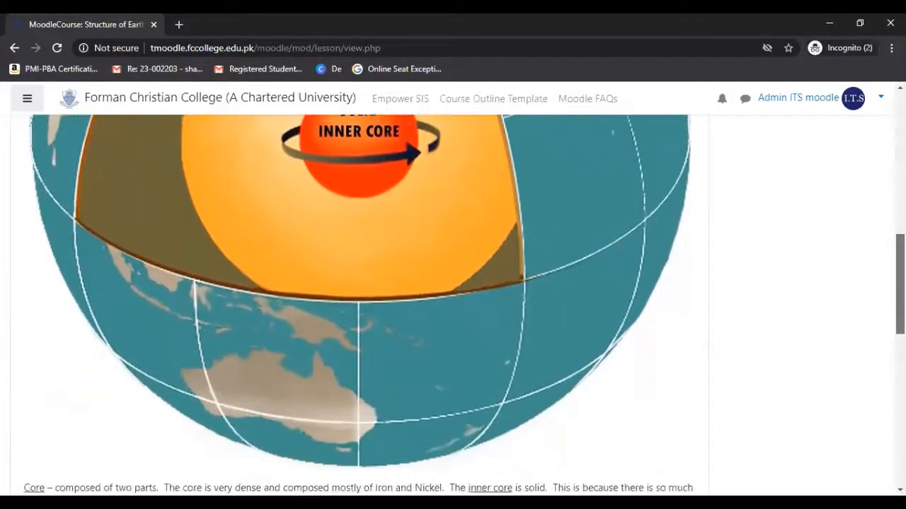
pyautogui.scroll(-3, 453, 304)
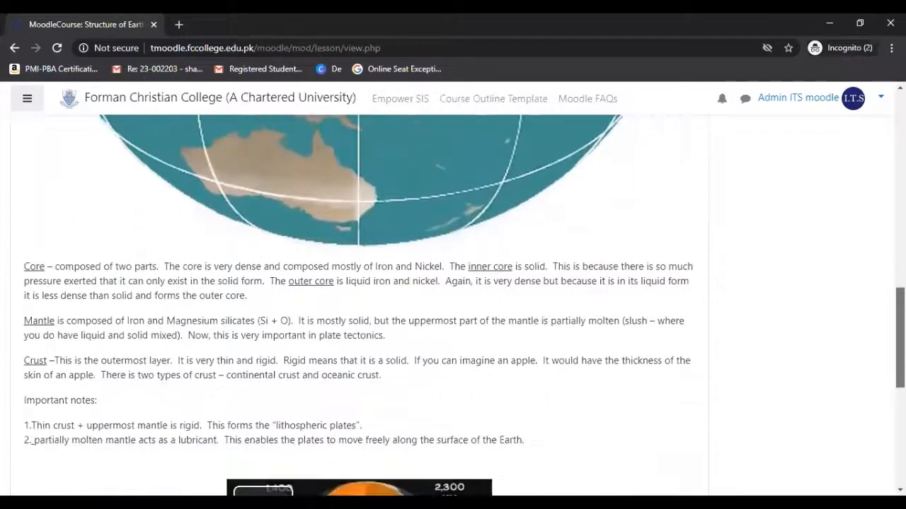
pyautogui.scroll(-1, 452, 304)
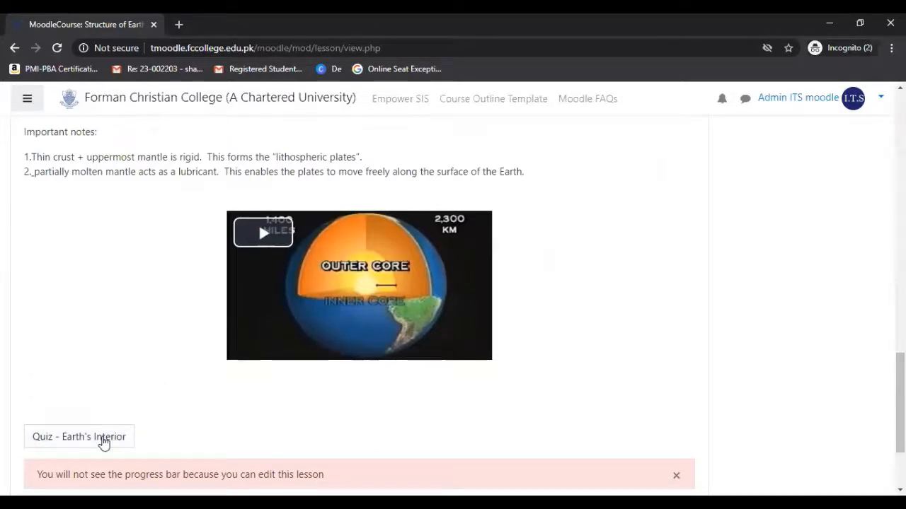
pyautogui.click(103, 440)
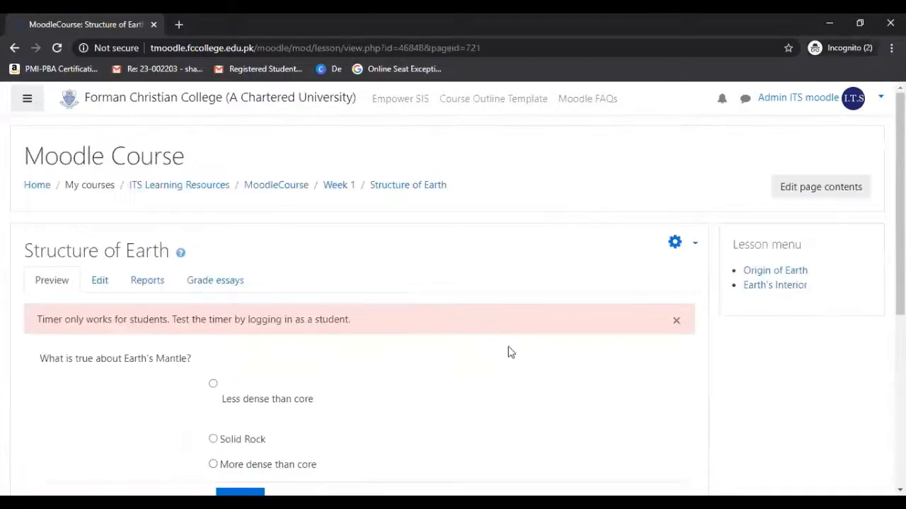
# Submit Solid Rock as the answer to "What is true about Earth's Mantle?" and continue the lesson.
pyautogui.moveTo(899, 183); pyautogui.dragTo(899, 237)
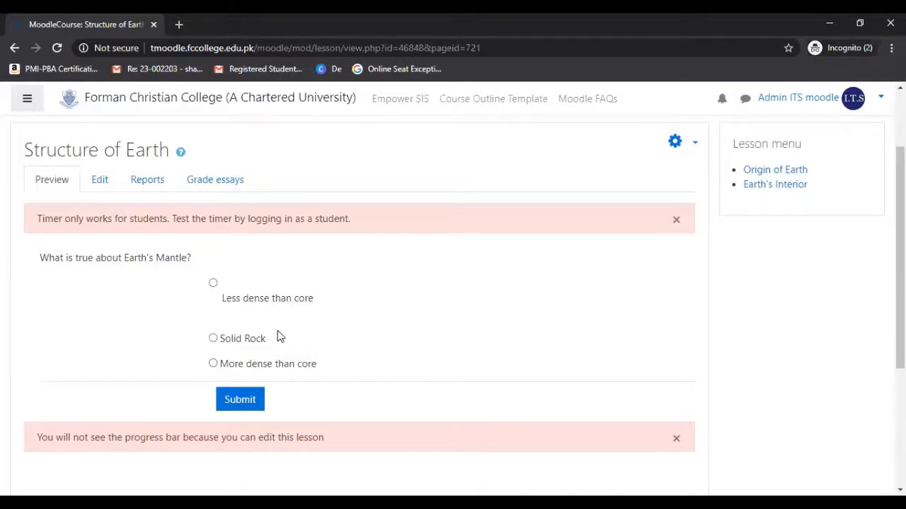
pyautogui.click(240, 401)
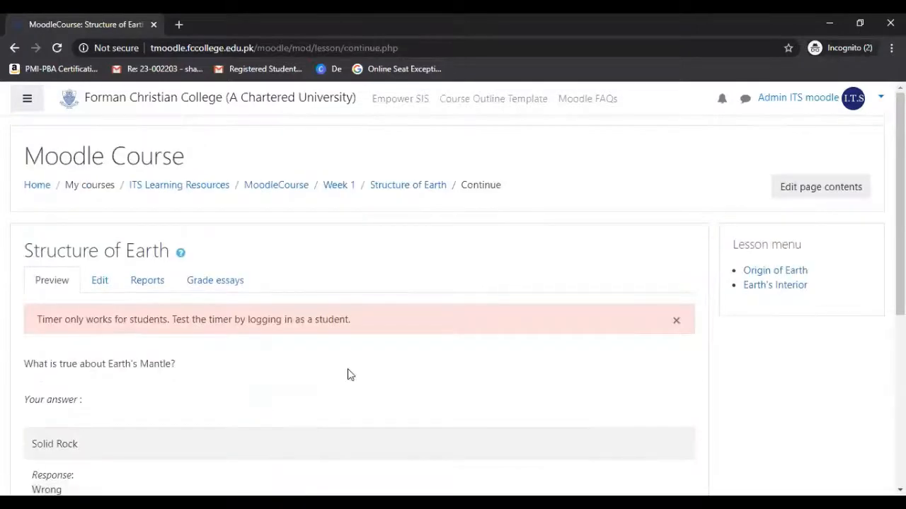
pyautogui.scroll(-3, 452, 283)
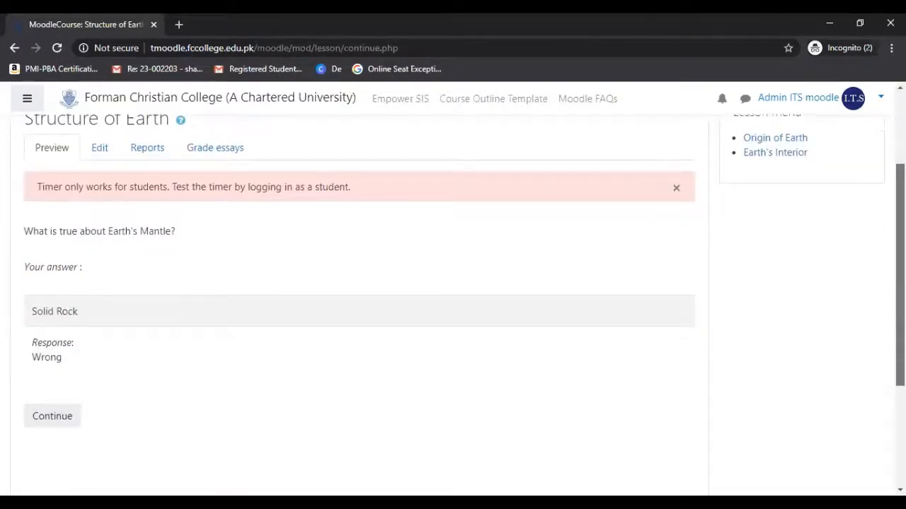
pyautogui.moveTo(900, 296); pyautogui.dragTo(900, 288)
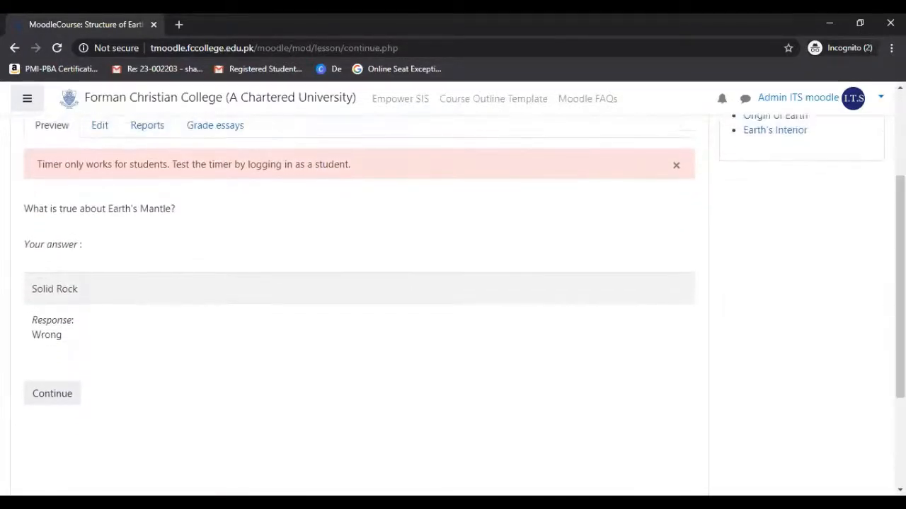
pyautogui.click(67, 395)
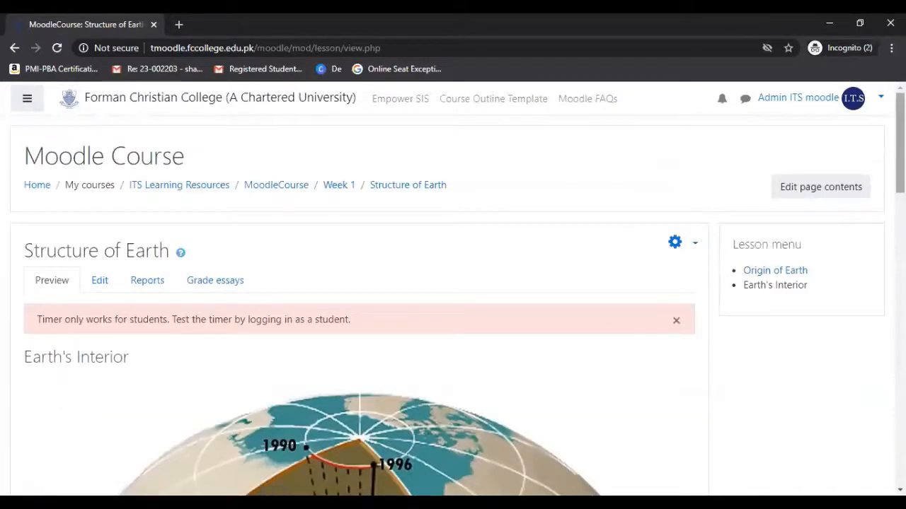
# Reopen the "Earth's Interior" quiz from the end of its content page.
pyautogui.scroll(-8, 359, 304)
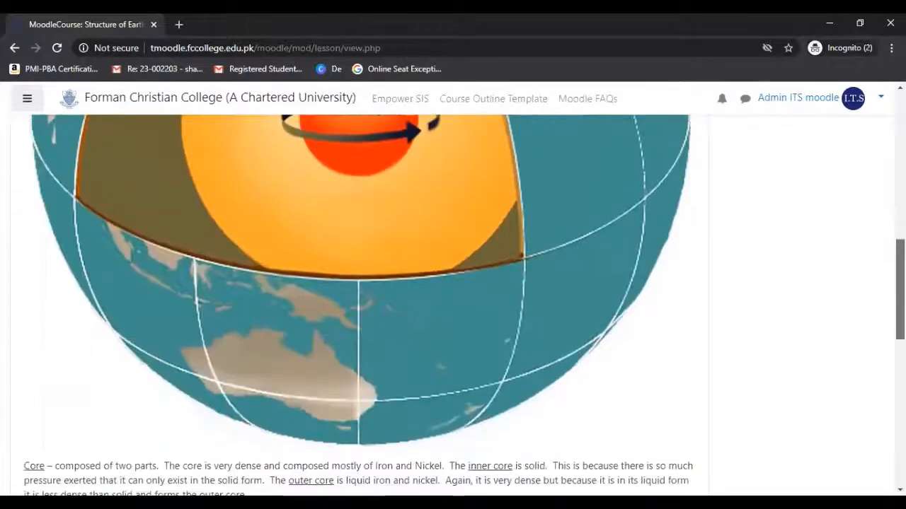
pyautogui.scroll(-9, 359, 304)
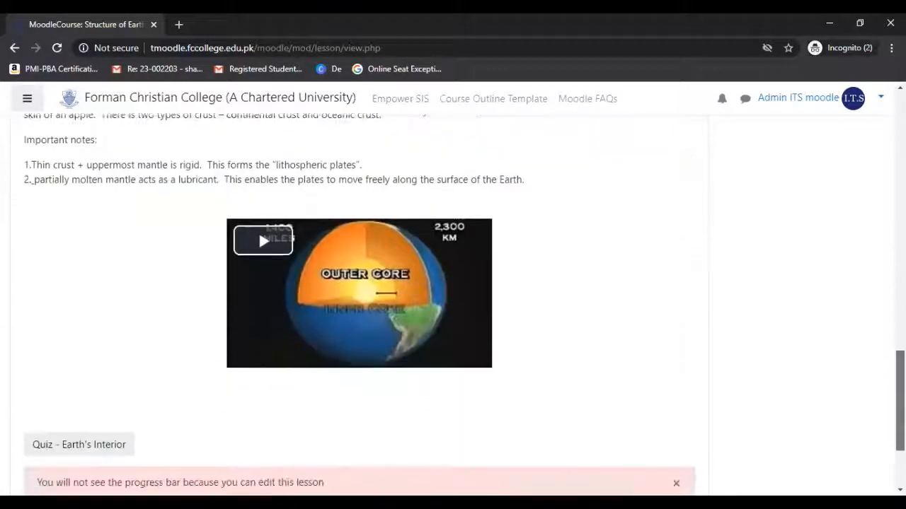
pyautogui.scroll(-2, 359, 305)
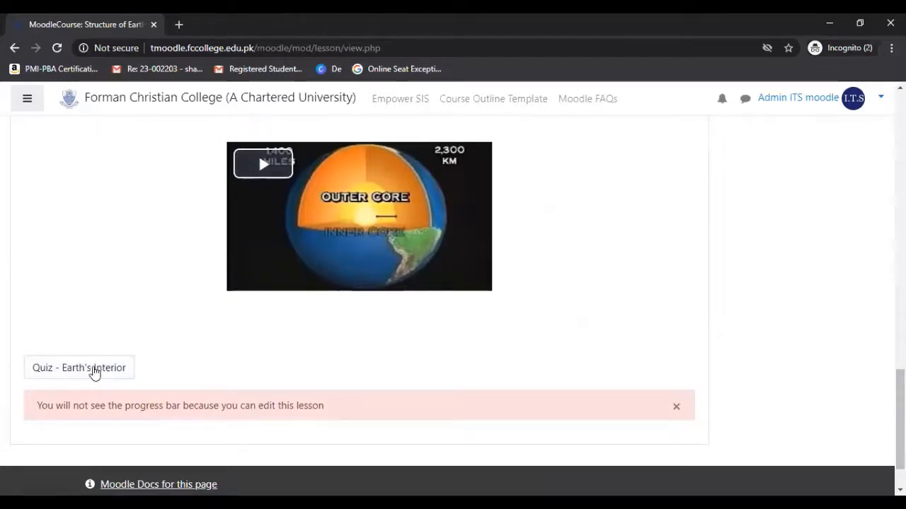
pyautogui.click(94, 368)
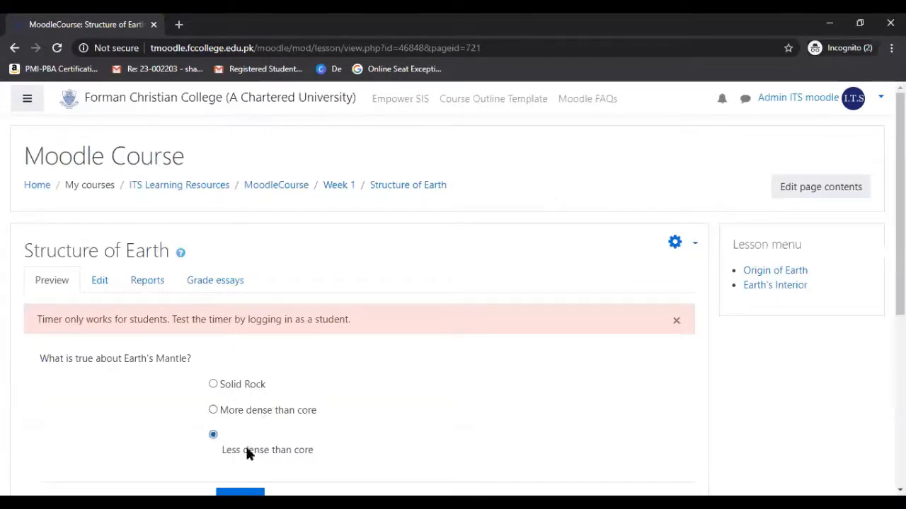
# Submit "Less dense than core" as the answer to the Earth's Mantle question and continue to the following question.
pyautogui.scroll(-1, 276, 439)
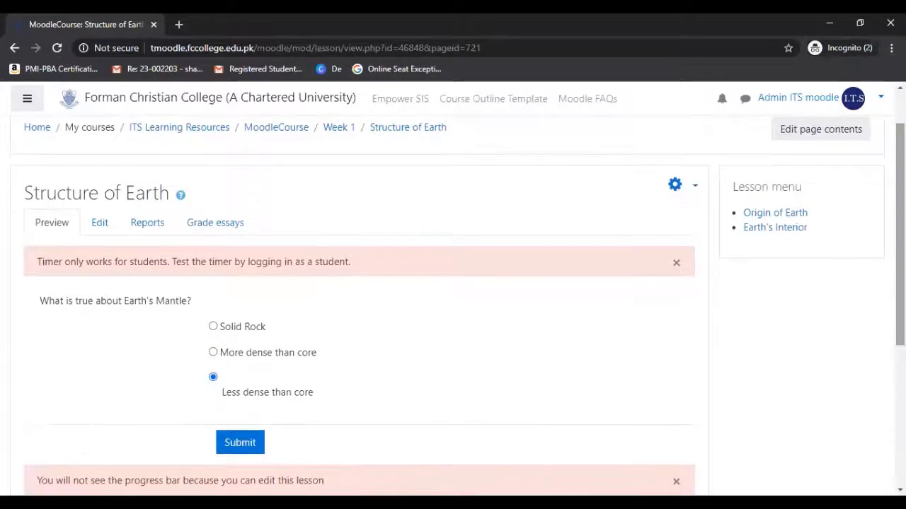
pyautogui.click(247, 444)
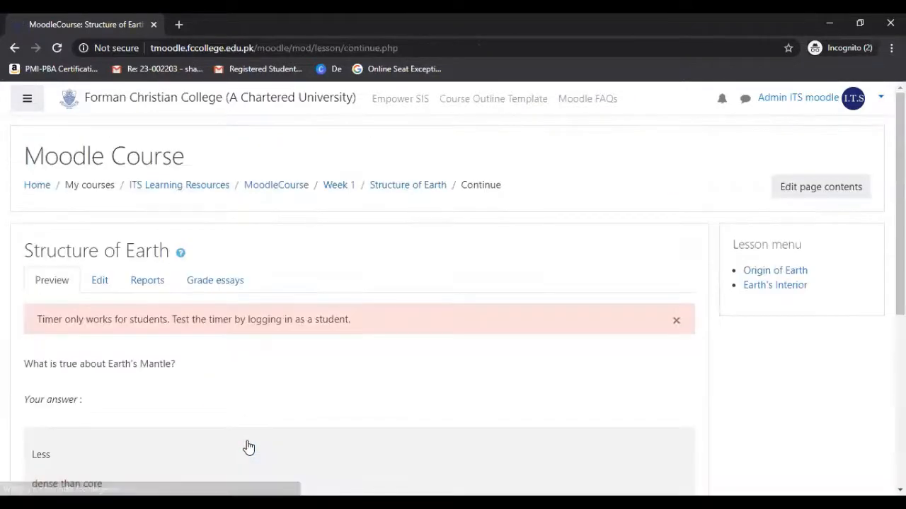
pyautogui.moveTo(900, 227); pyautogui.dragTo(899, 335)
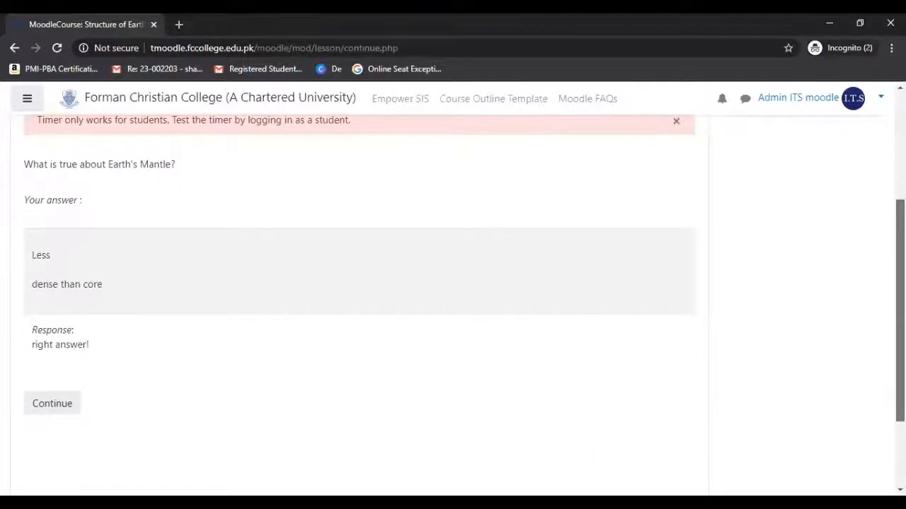
pyautogui.click(61, 410)
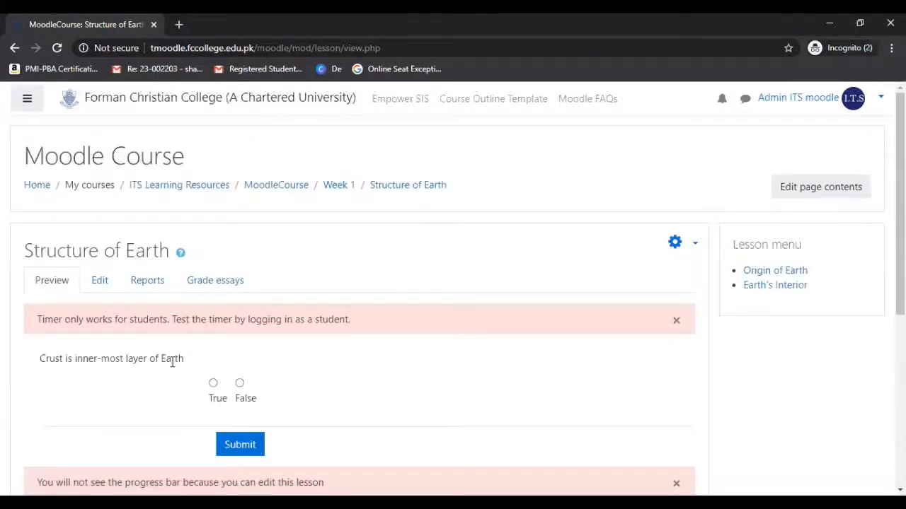
# Answer False to "Crust is inner-most layer of Earth", submit it, and continue to the end of the lesson.
pyautogui.click(239, 382)
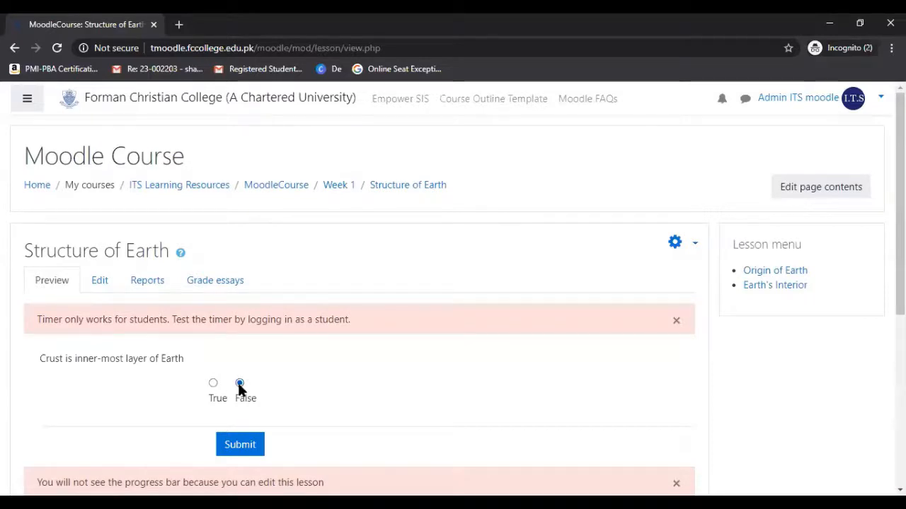
pyautogui.click(240, 446)
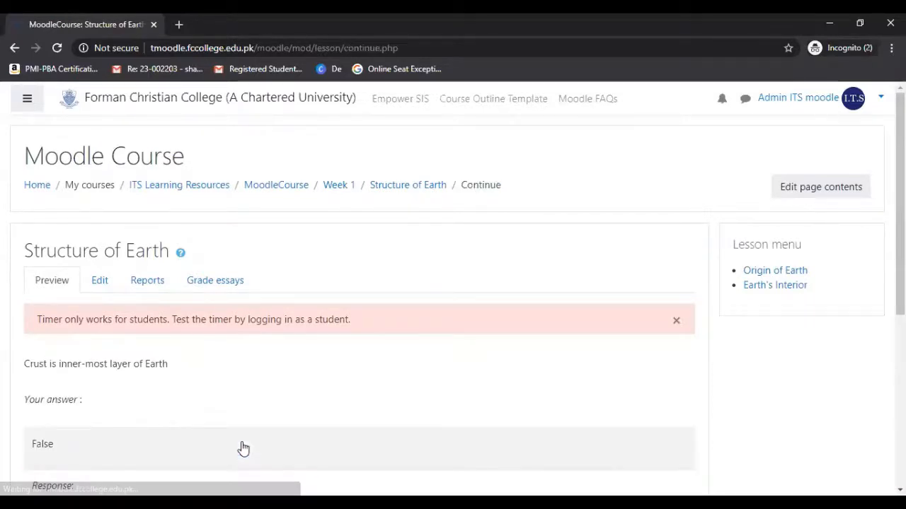
pyautogui.scroll(-4, 243, 259)
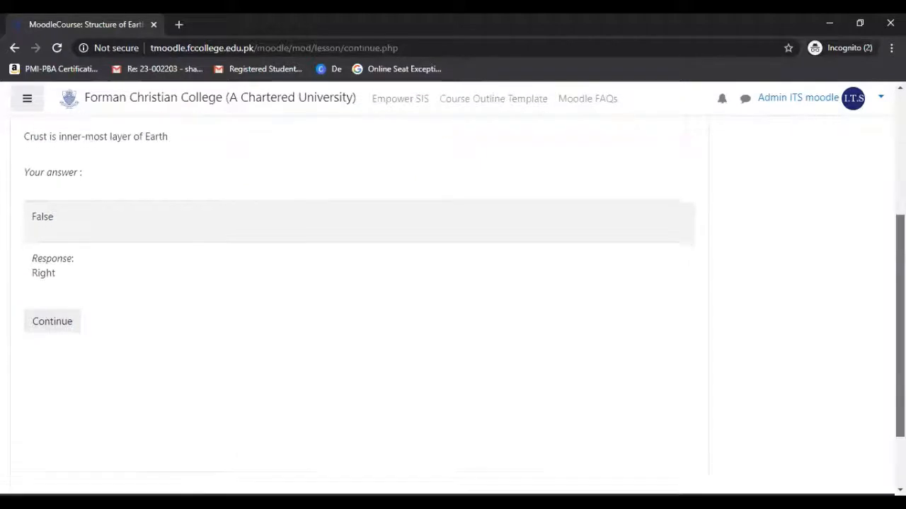
pyautogui.click(57, 273)
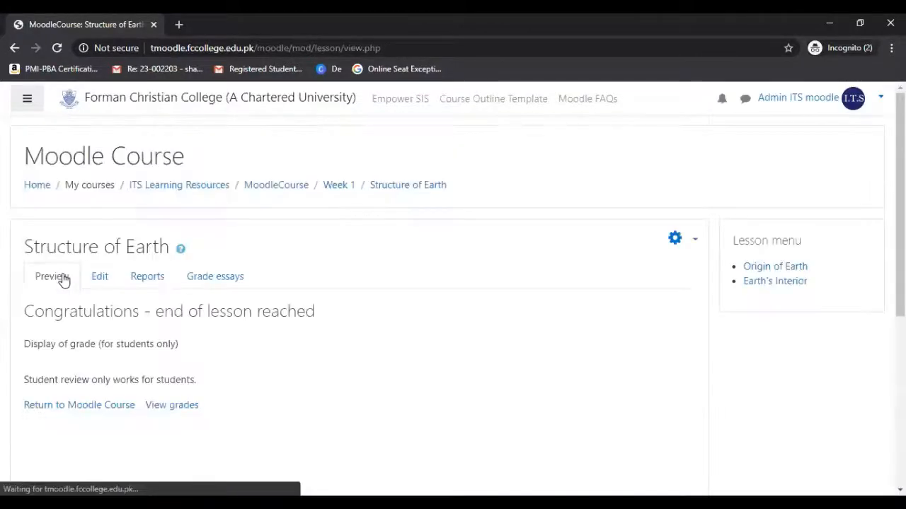